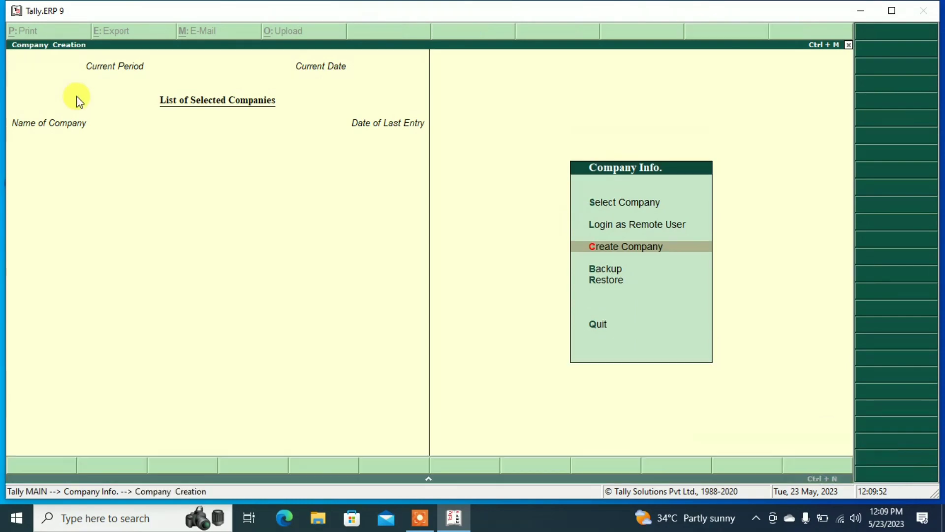
- Name the new company UNIQUE KOL in the company creation form
type("Unique")
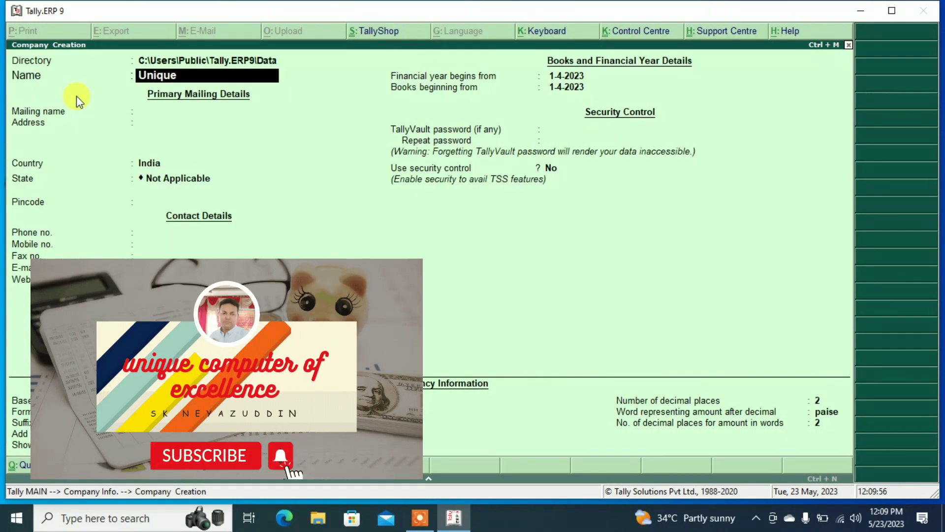
key("BackSpace")
key("BackSpace")
key("BackSpace")
key("BackSpace")
key("BackSpace")
type("NIQUE")
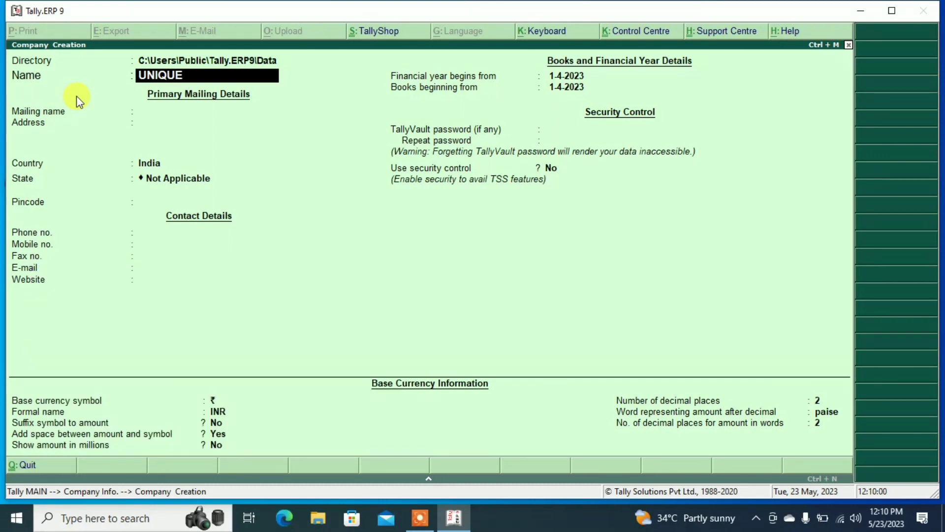
type(" KOL")
key("Return")
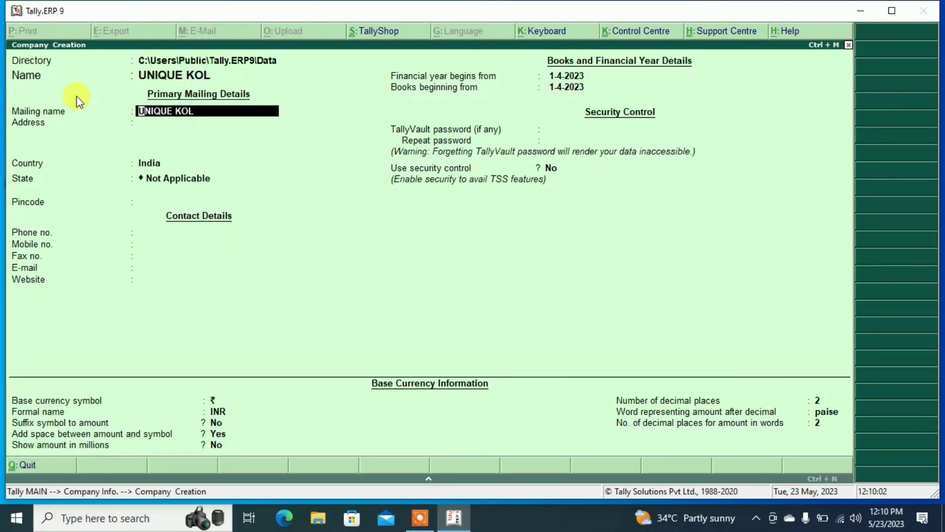
- Keep the mailing name and country India, set the state to West Bengal, and finish creating the company
key("Return")
key("Return")
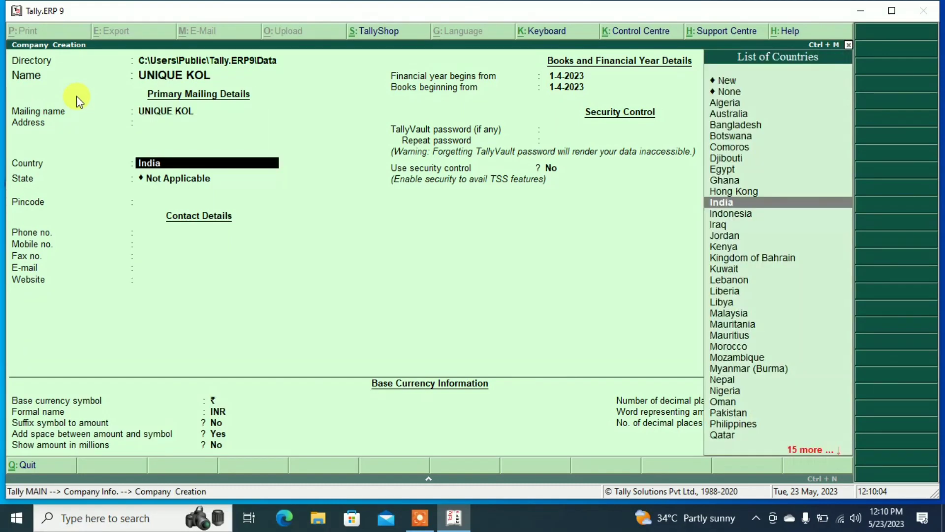
key("Return")
type("w")
key("Return")
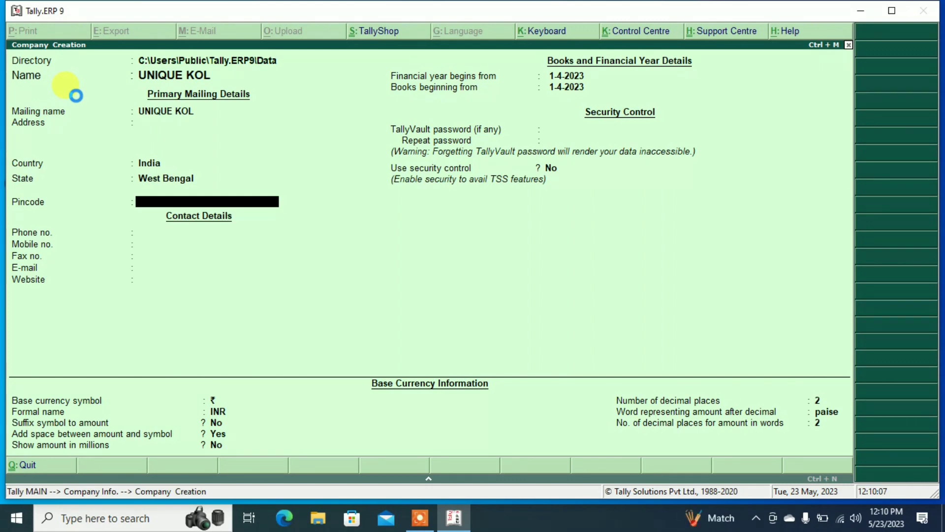
key("Return")
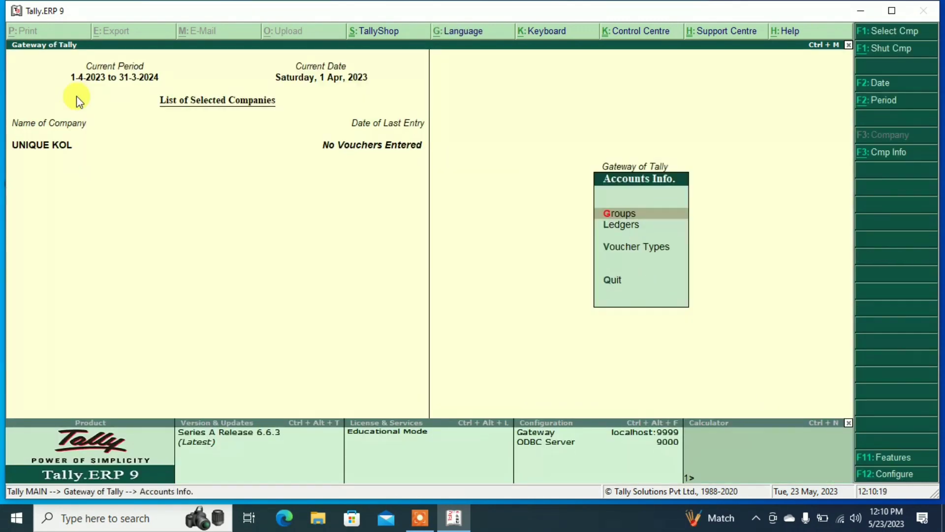
- Start a new single ledger in the company's accounts and name it RENT A/C
key("Down")
key("Return")
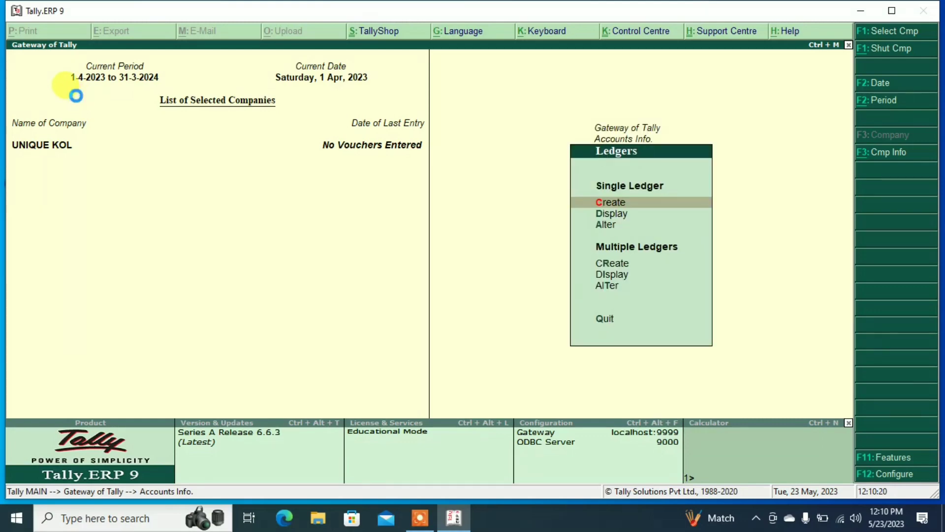
key("Return")
type("RENT A.C")
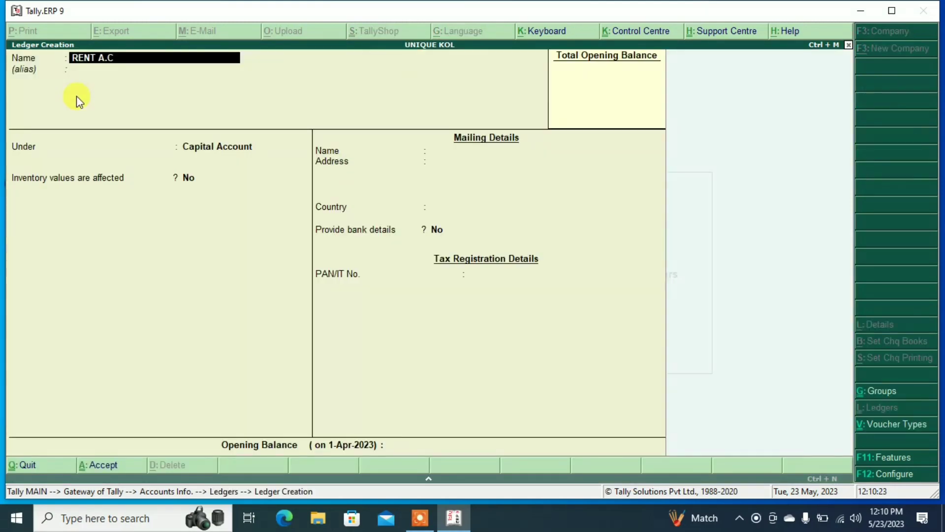
key("BackSpace")
key("BackSpace")
type("/C")
key("Return")
key("Return")
- Place the rent ledger under Indirect Expenses and give it an opening balance of 5,000
type("IND")
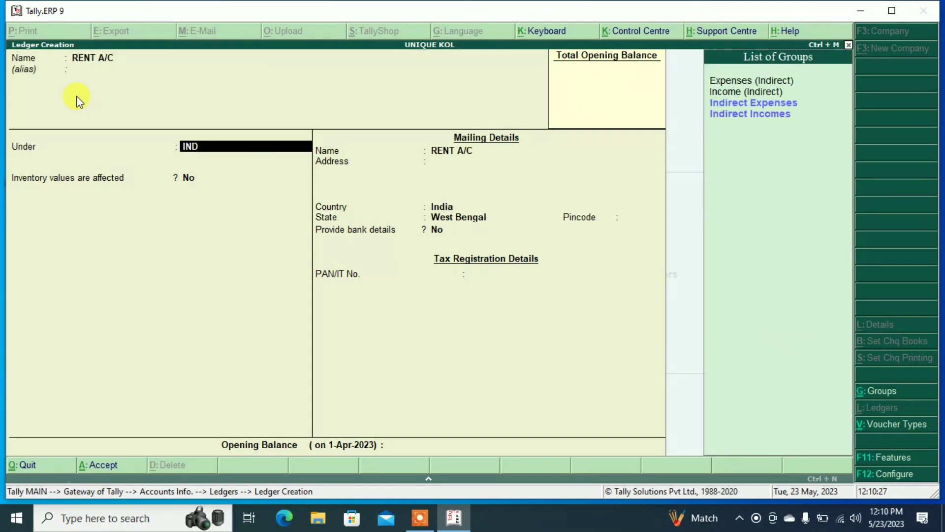
key("Down")
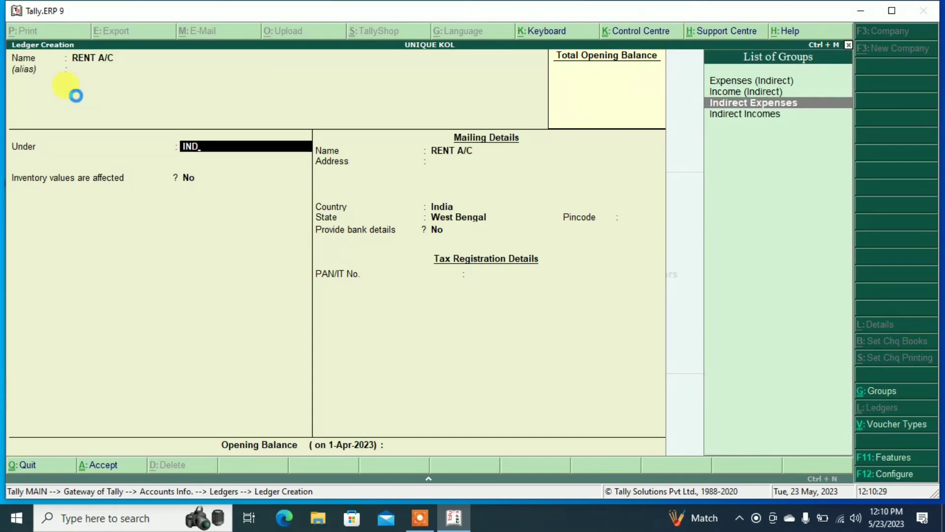
key("Return")
key("Return")
key("Return")
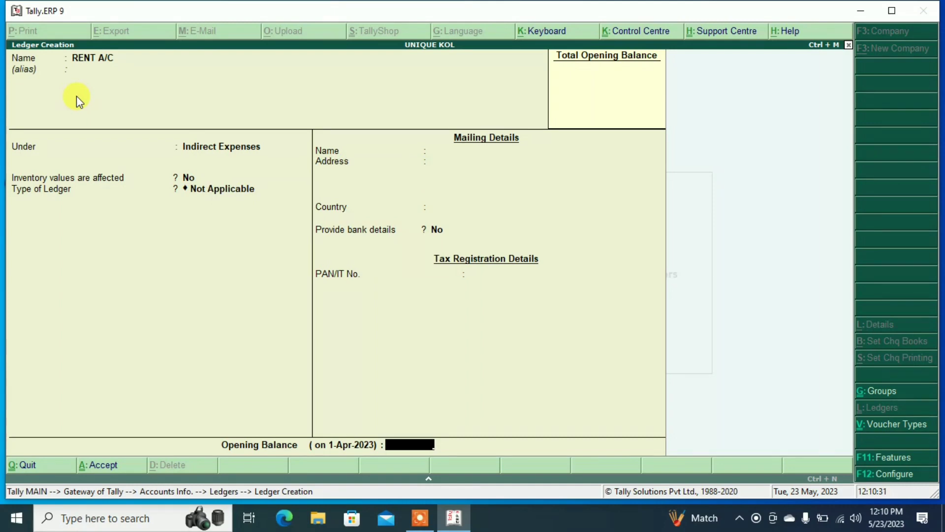
type("5000")
key("Return")
- Save the rent ledger and name the next new ledger SALARY A/C
type("ySALARY A")
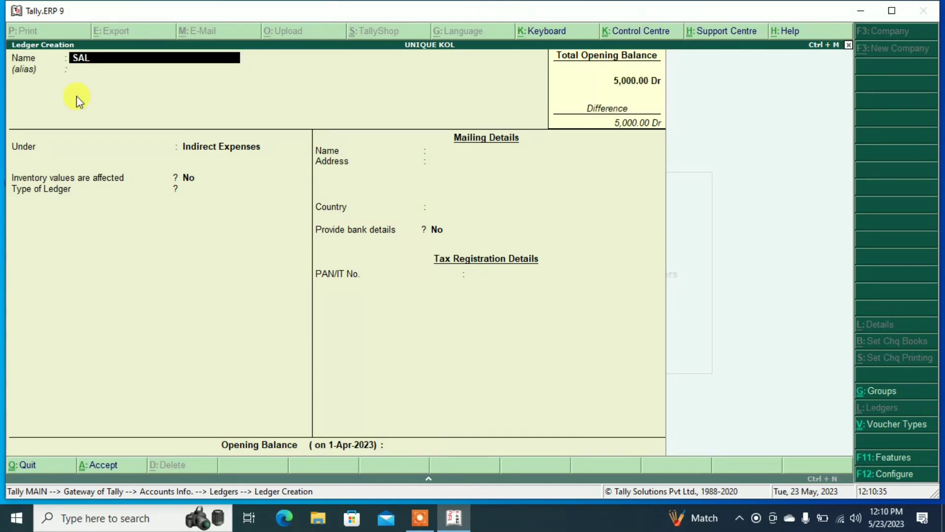
type("/C")
key("Return")
key("Return")
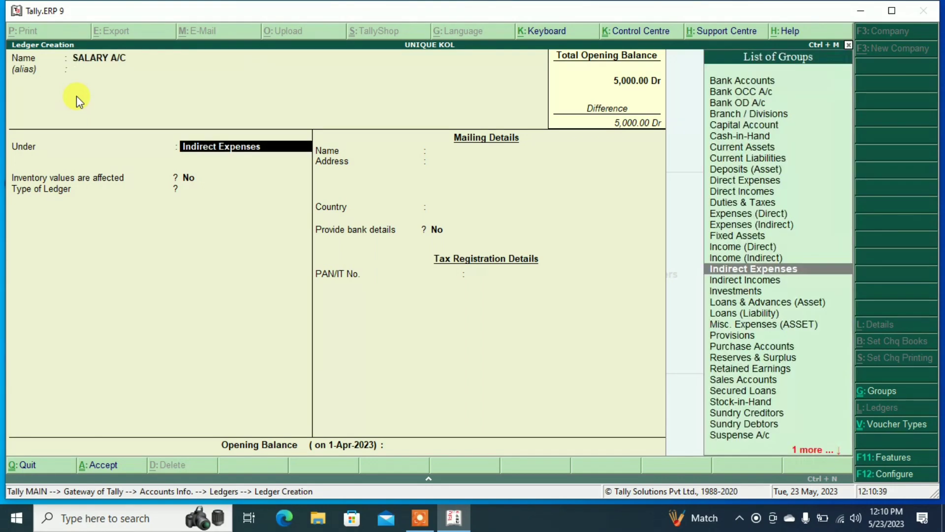
- Keep the salary ledger under Indirect Expenses, set its opening balance to 10,000, and save it
key("Return")
key("Return")
key("Return")
key("Return")
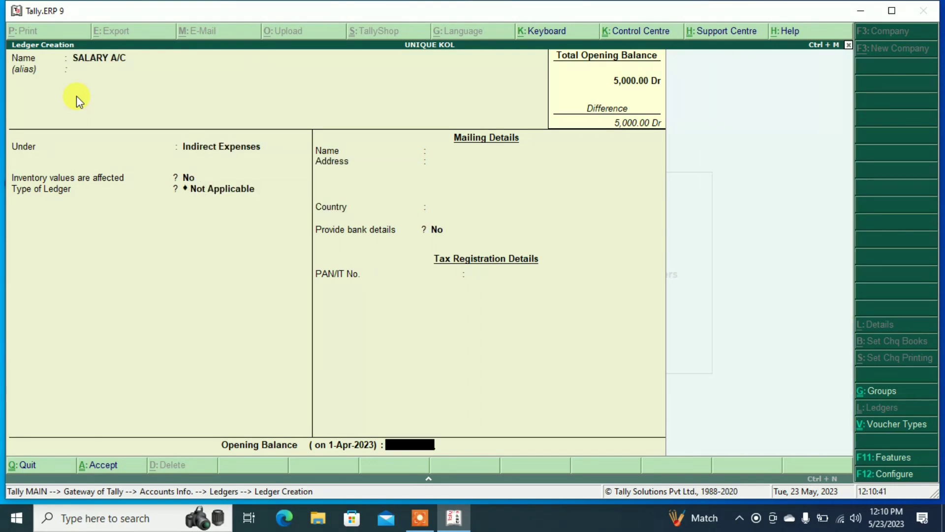
type("10000")
key("Return")
key("Return")
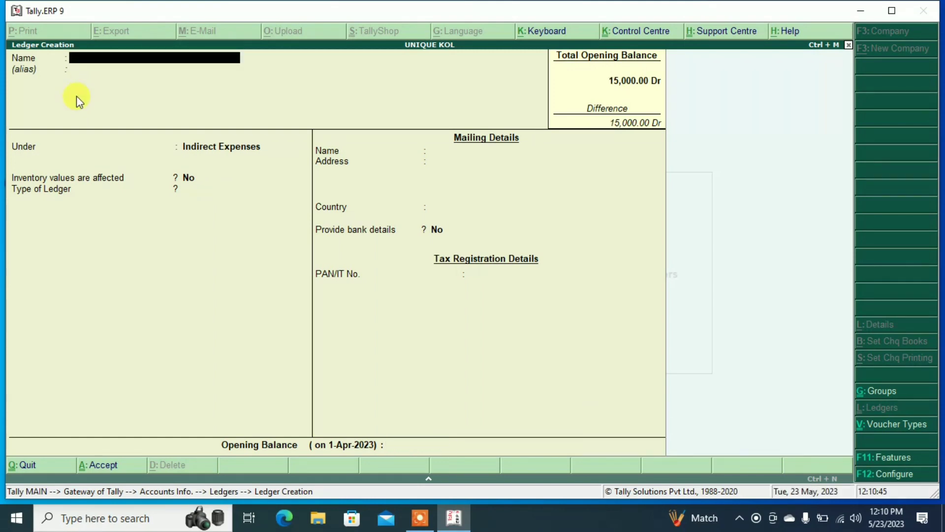
- Name the next ledger COMMISSION RECV A/C and place it under Indirect Incomes
type("COMMISSION RECV A/C")
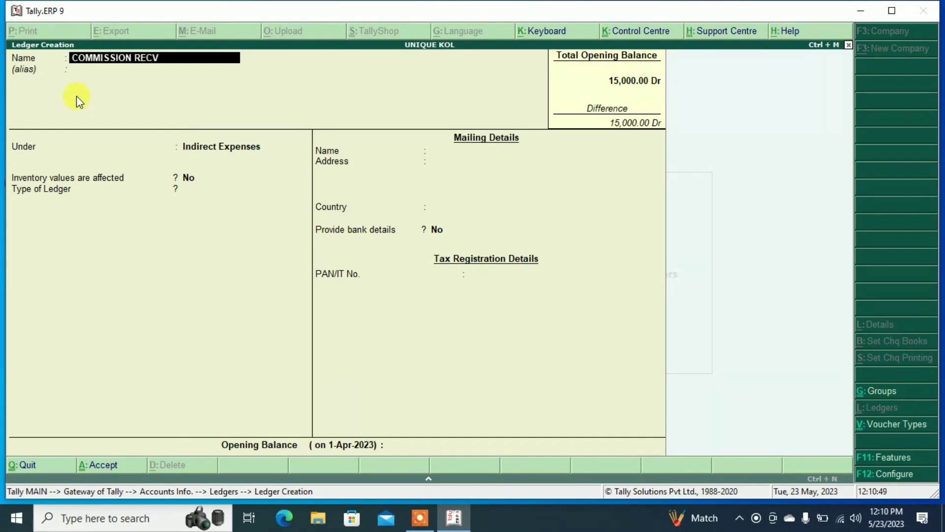
key("Return")
key("Return")
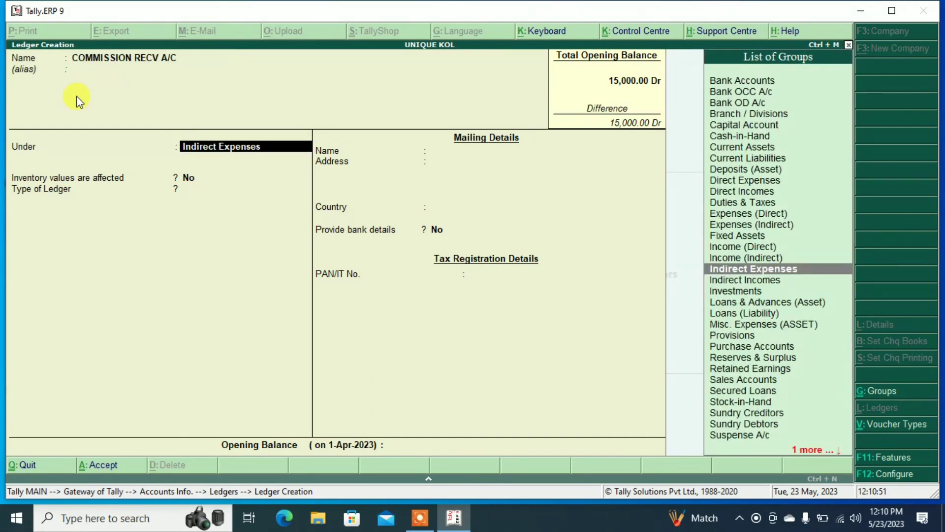
key("Down")
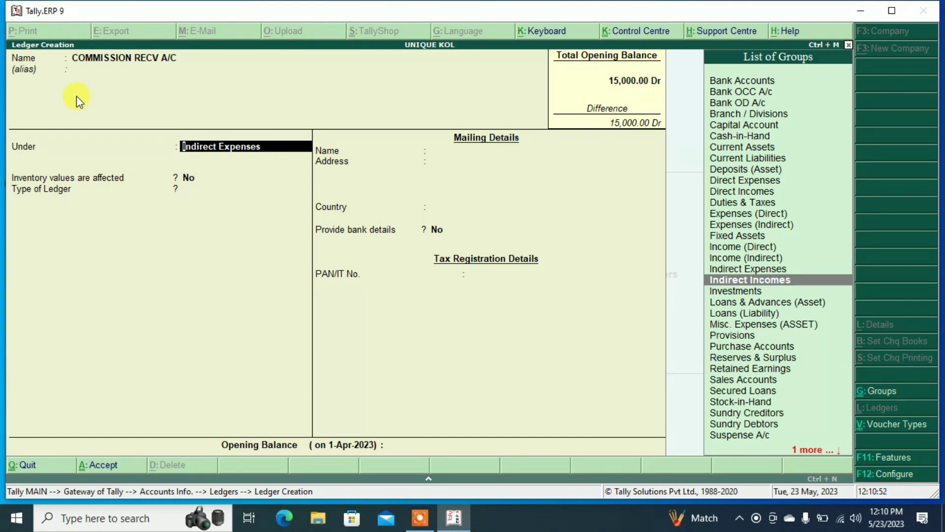
key("Return")
- Set the commission ledger's opening balance to 25,000 and save the ledger
key("Return")
key("Return")
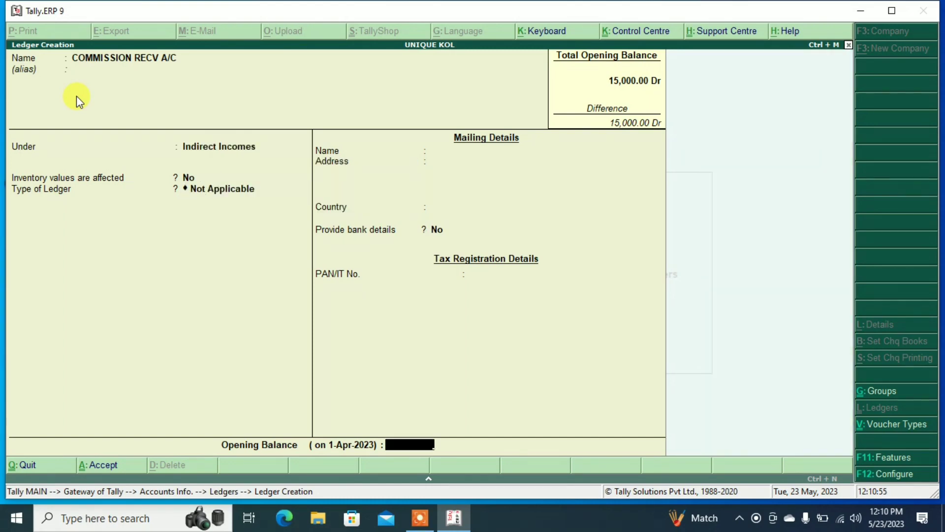
type("25,000")
key("Return")
key("Return")
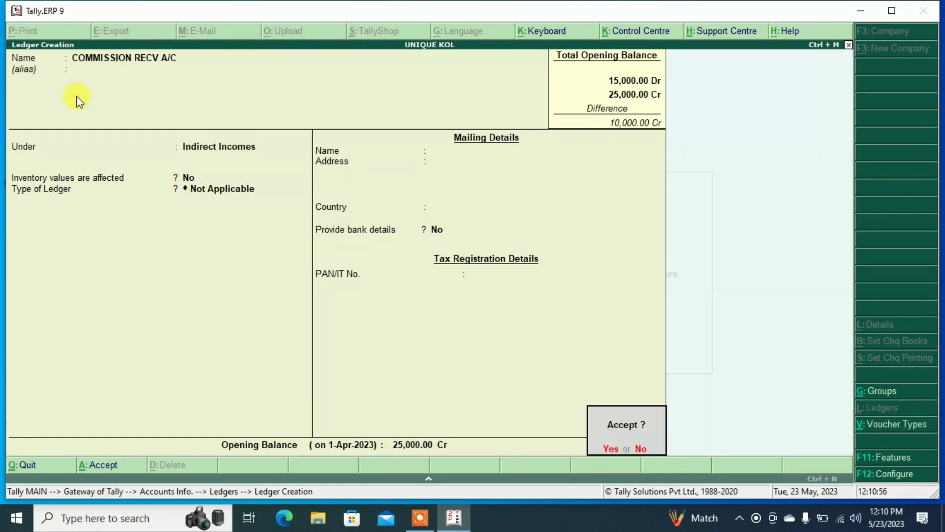
key("Return")
- Name the next new ledger INTEREST RECV A/C
type("INTERE")
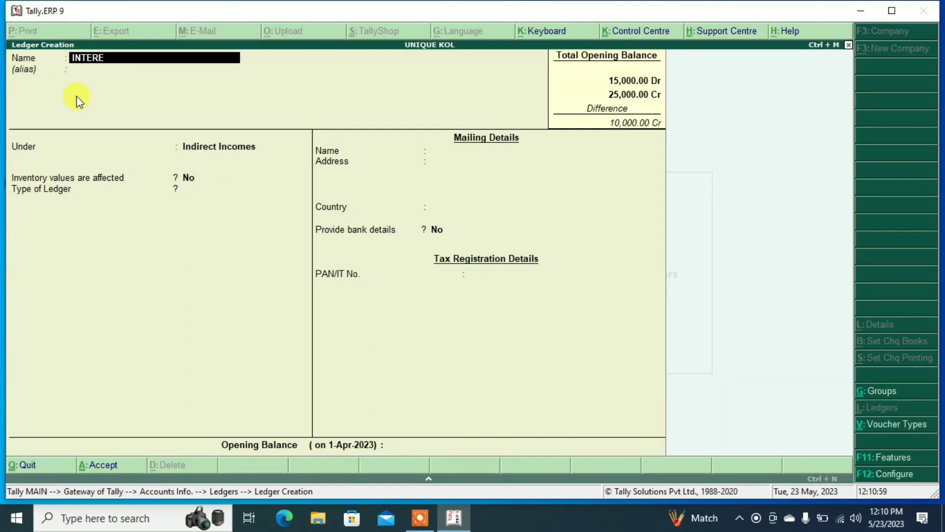
type("ST RECV A/XC")
key("Return")
key("BackSpace")
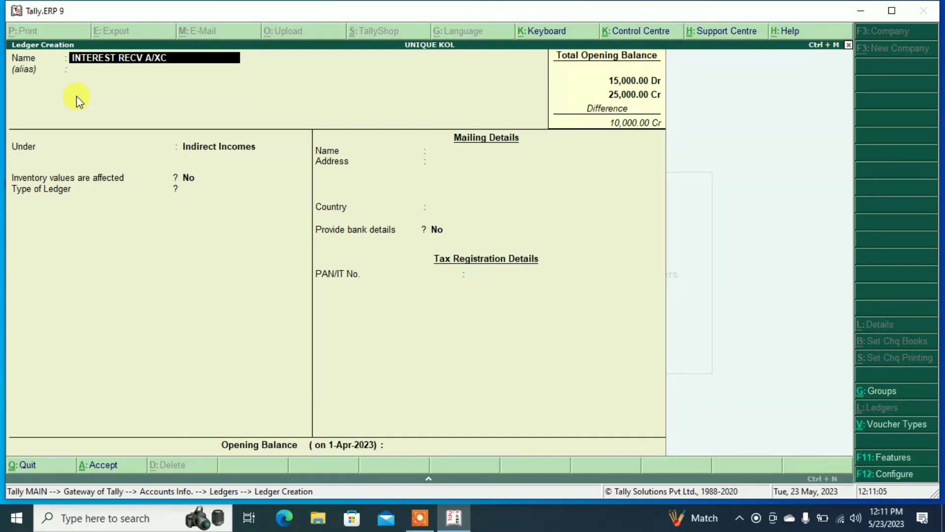
key("End")
key("BackSpace")
key("BackSpace")
type("C")
key("Return")
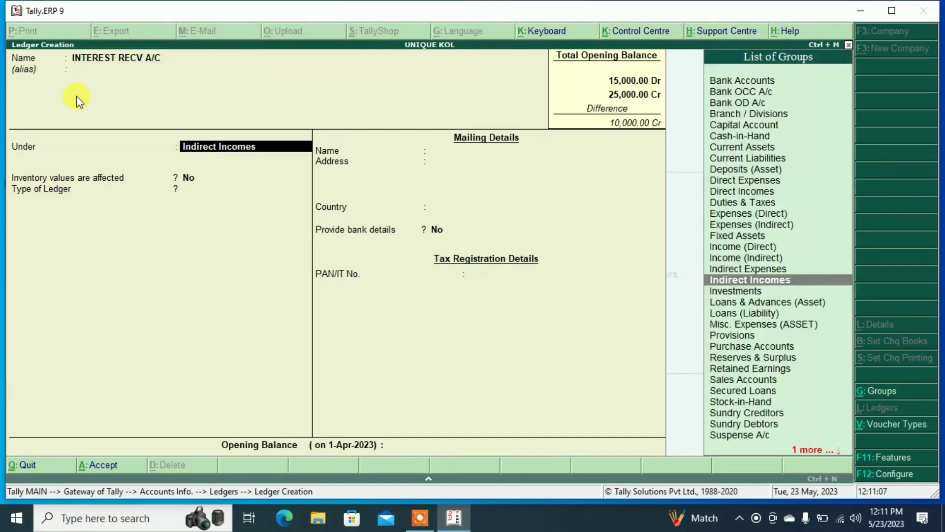
- Keep the interest ledger under Indirect Incomes, set its opening balance to 15,000, and save it
key("Return")
key("Return")
key("Return")
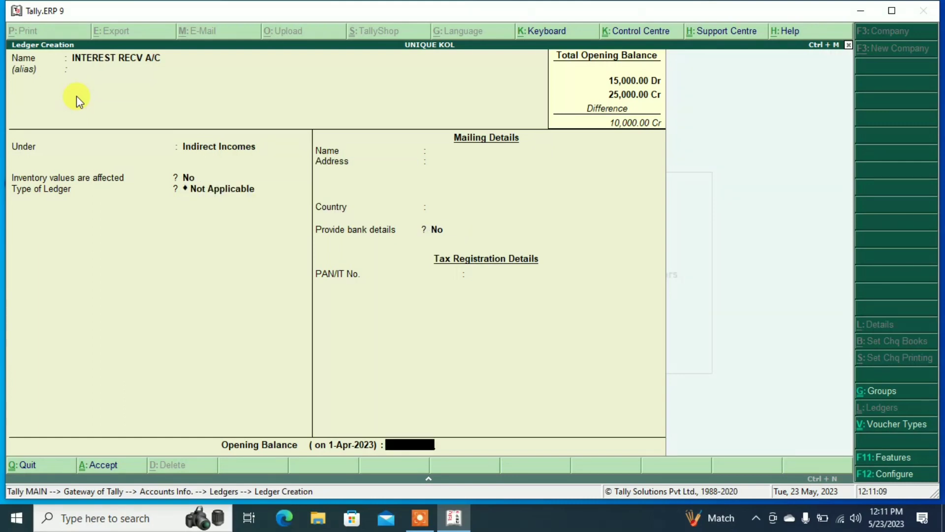
type("15,000")
key("Return")
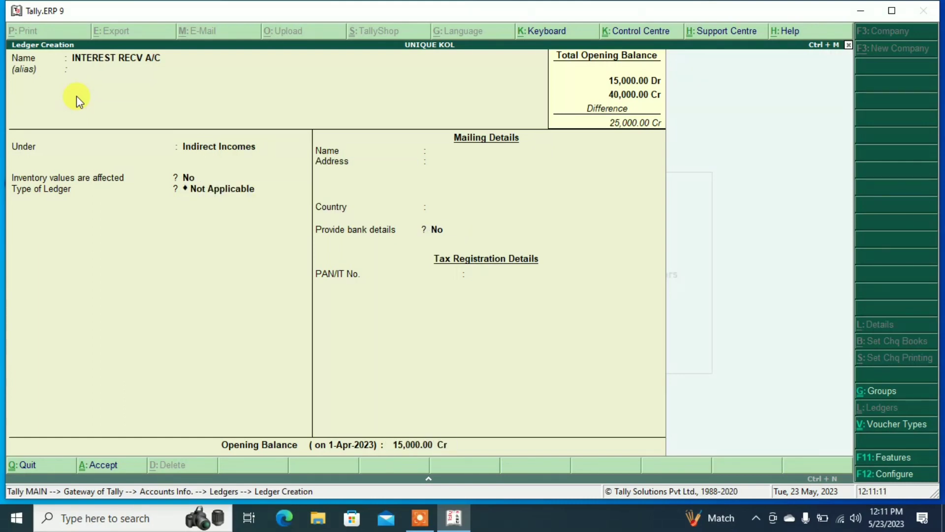
key("Return")
key("Return")
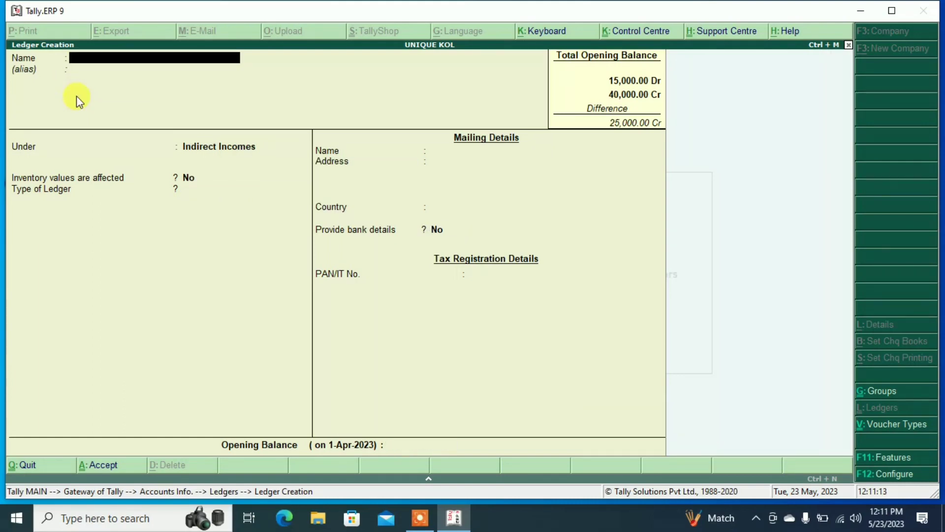
- Leave ledger creation and return to the Gateway of Tally
key("Escape")
key("Return")
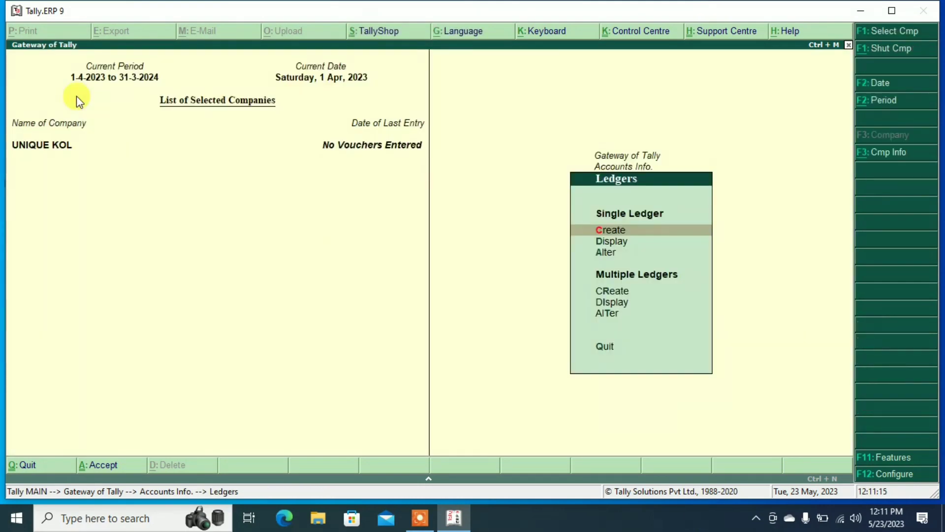
key("Escape")
key("Escape")
- View the Profit & Loss A/c report in detailed form to examine the individual expense and income ledgers
key("Down")
key("Down")
key("Down")
key("Down")
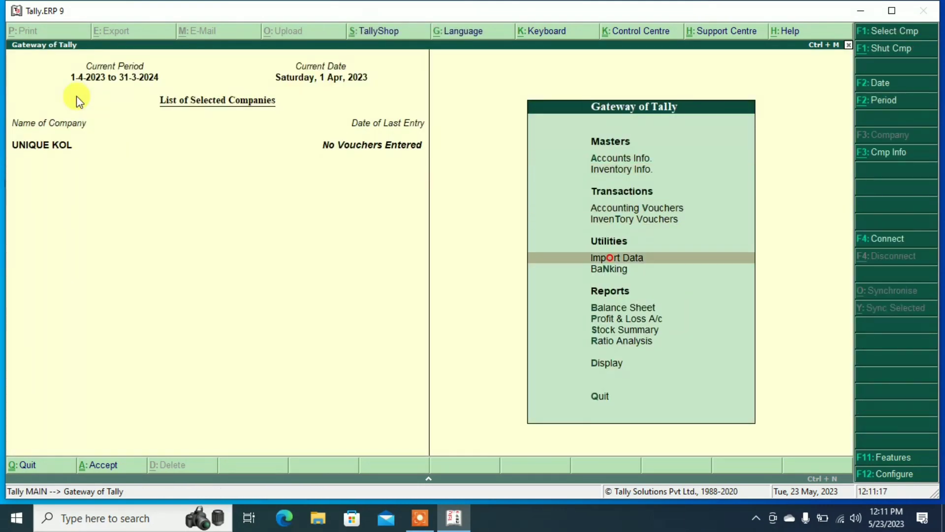
key("Down")
key("Down")
key("Down")
key("Return")
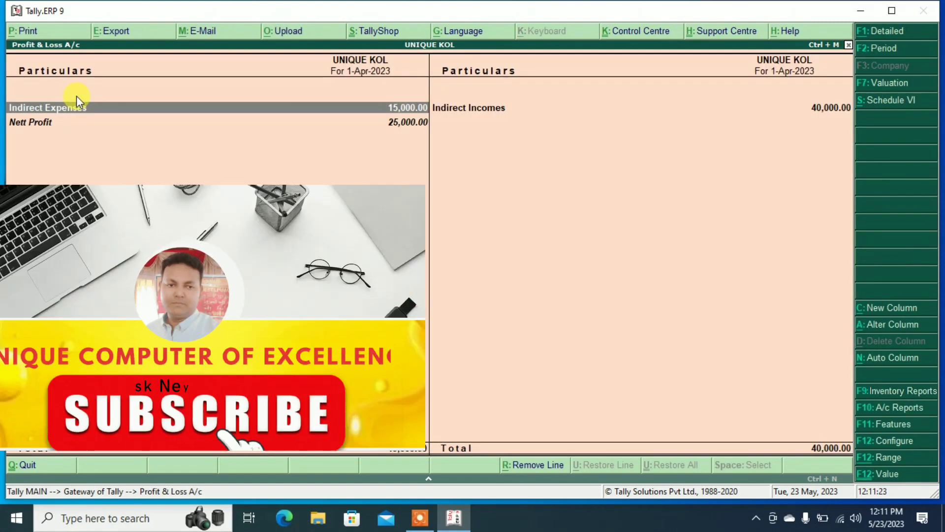
key("alt+F1")
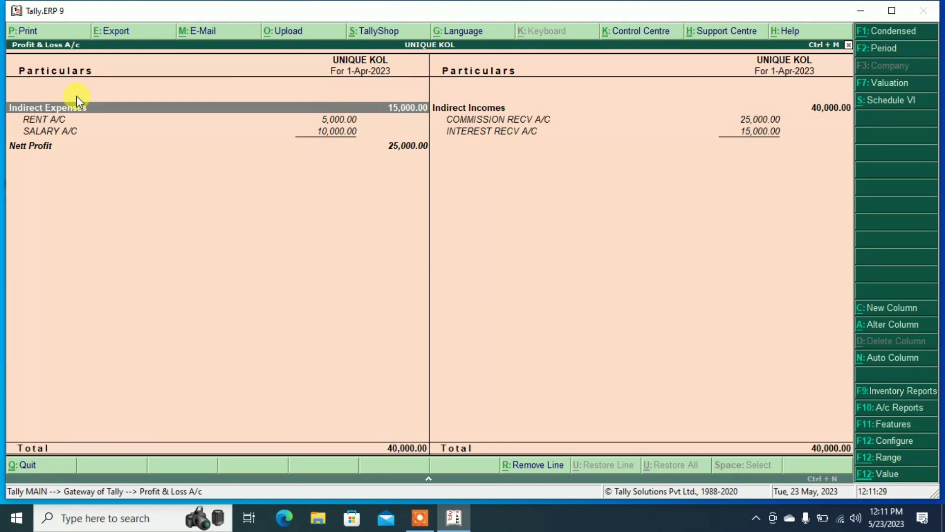
key("Escape")
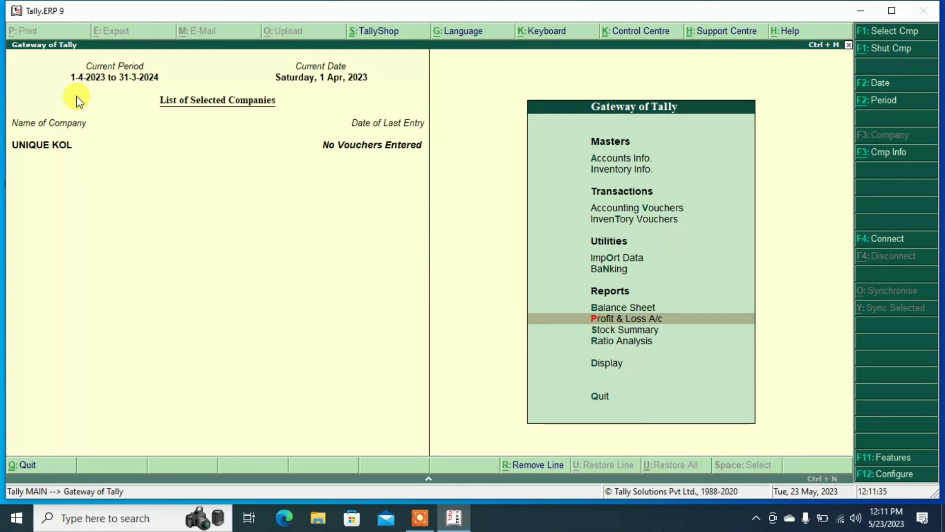
- Display the List of Accounts for the company UNIQUE KOL
key("Down")
key("Down")
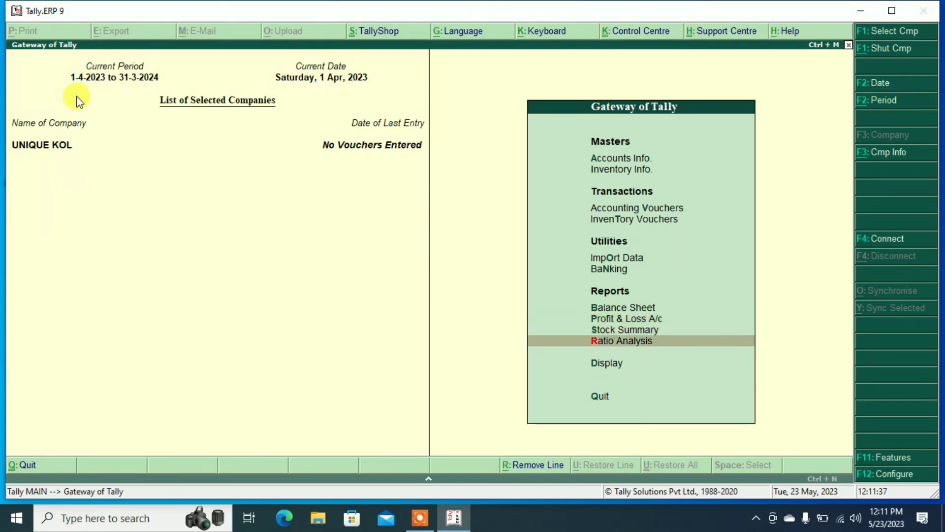
key("Down")
key("Down")
key("Up")
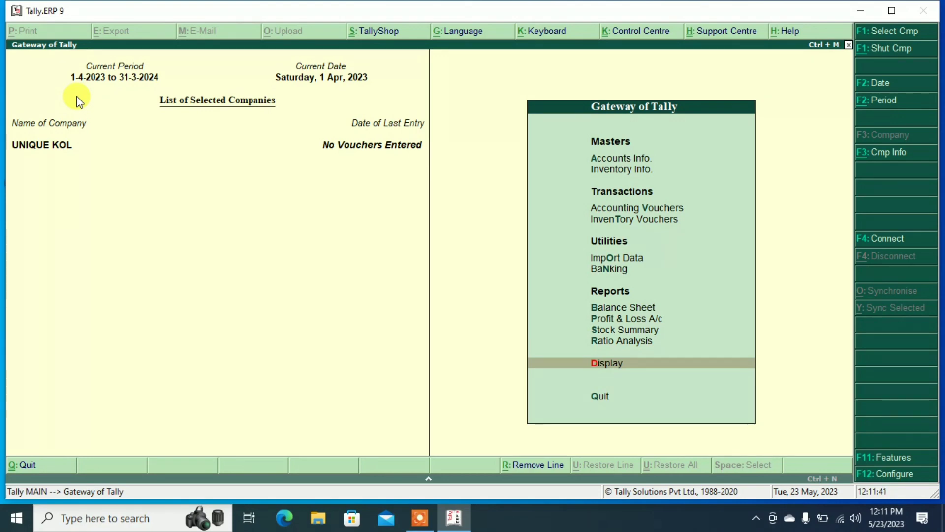
key("Return")
key("Down")
key("Down")
key("Down")
key("Down")
key("Down")
key("Down")
key("Down")
key("Down")
key("Down")
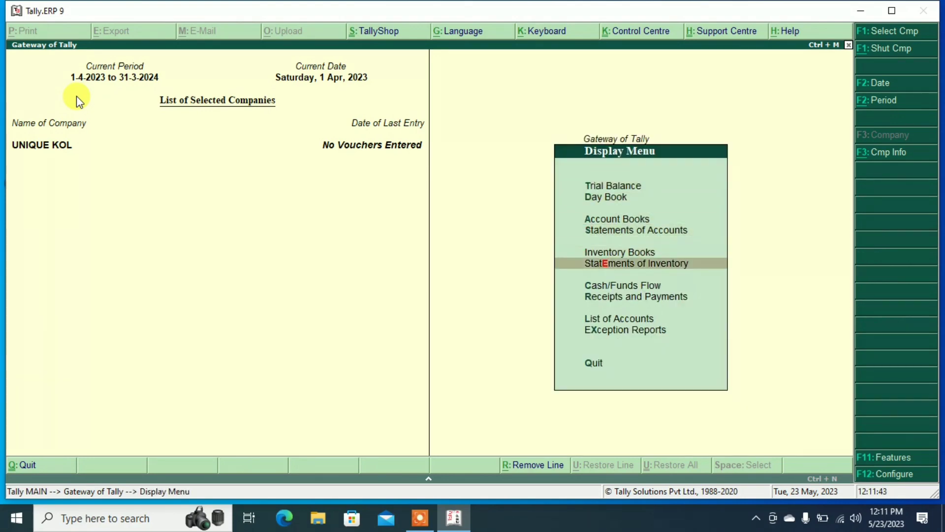
key("Up")
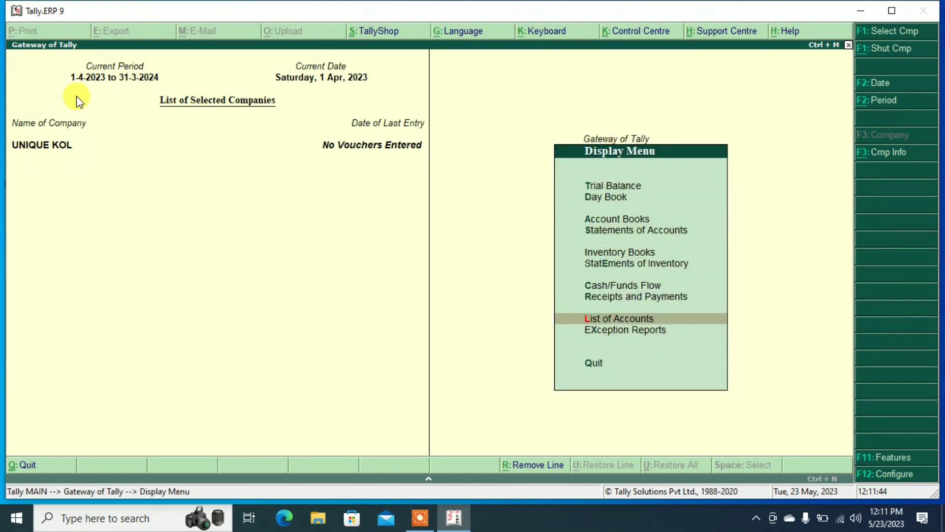
key("Return")
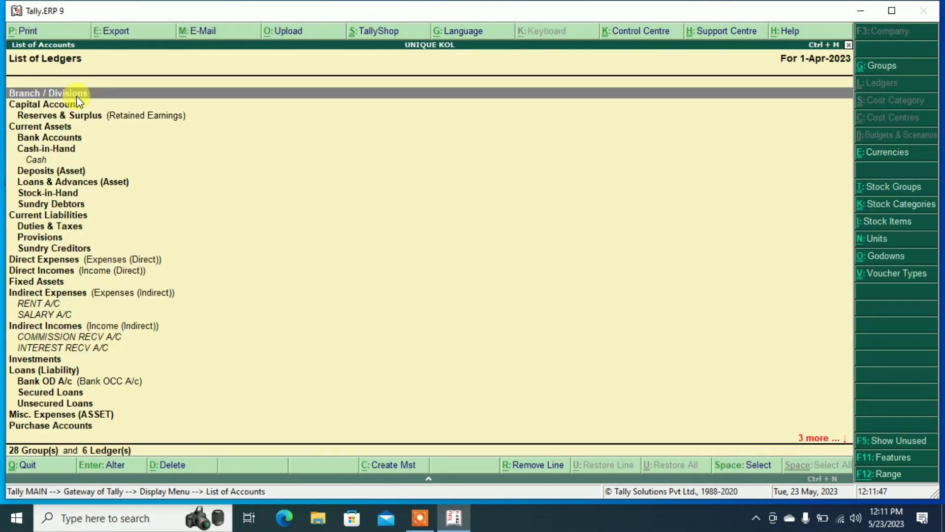
- Set up an export of the ledger list for all languages in XML (Data Interchange) format, with the output file name MASTER.XML
key("alt+p")
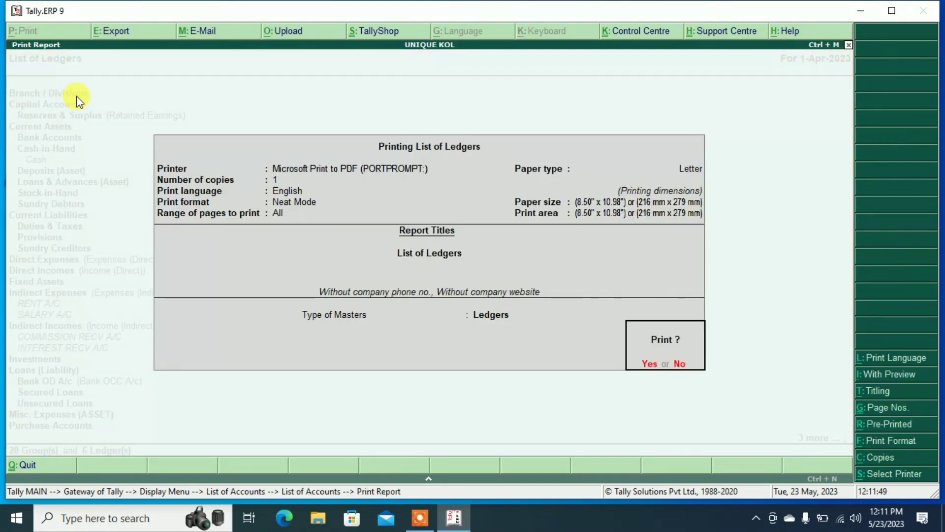
key("alt+e")
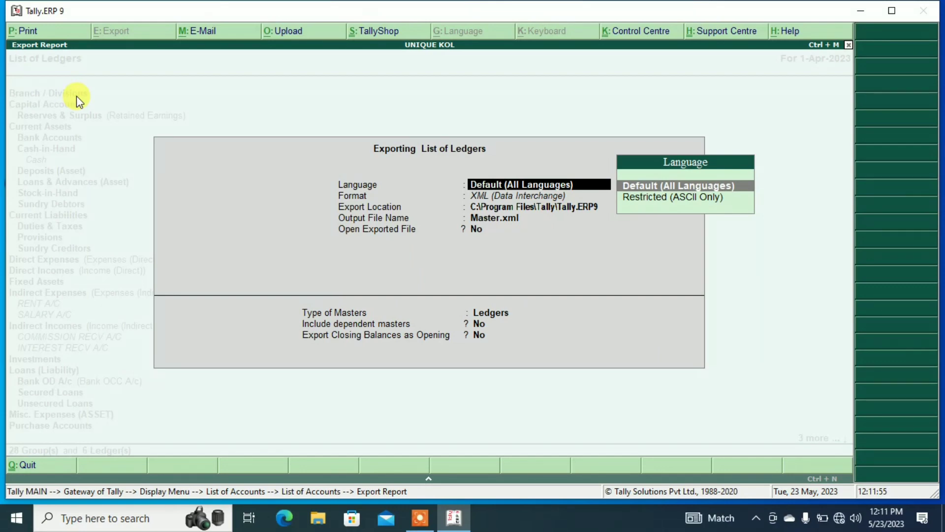
key("Return")
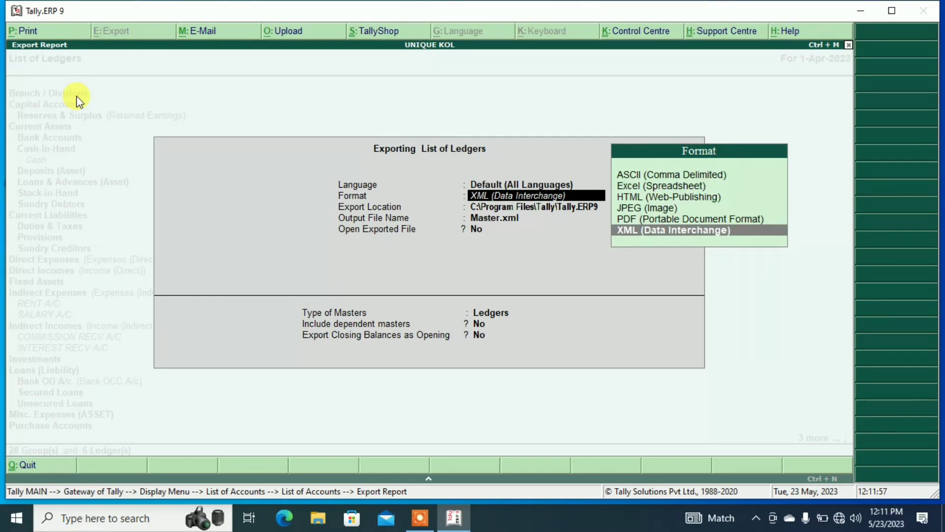
key("Return")
key("Return")
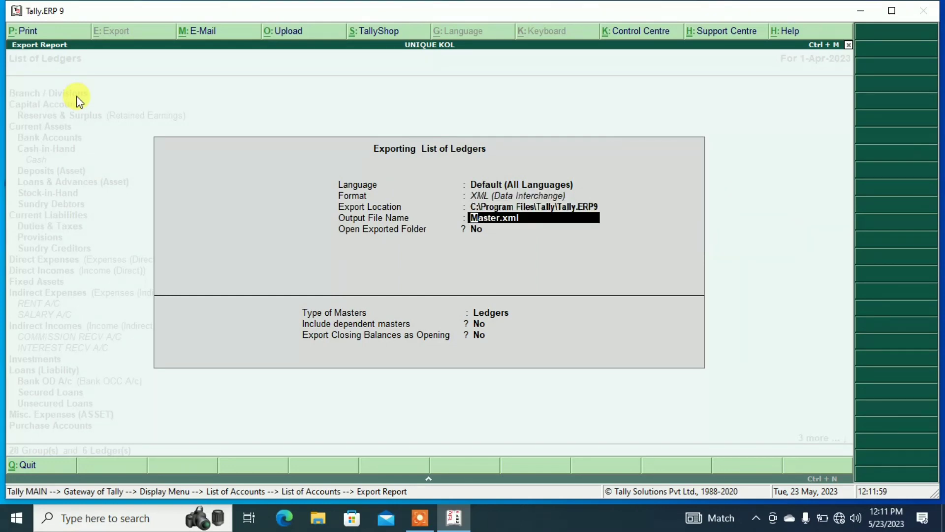
type("MASTER.")
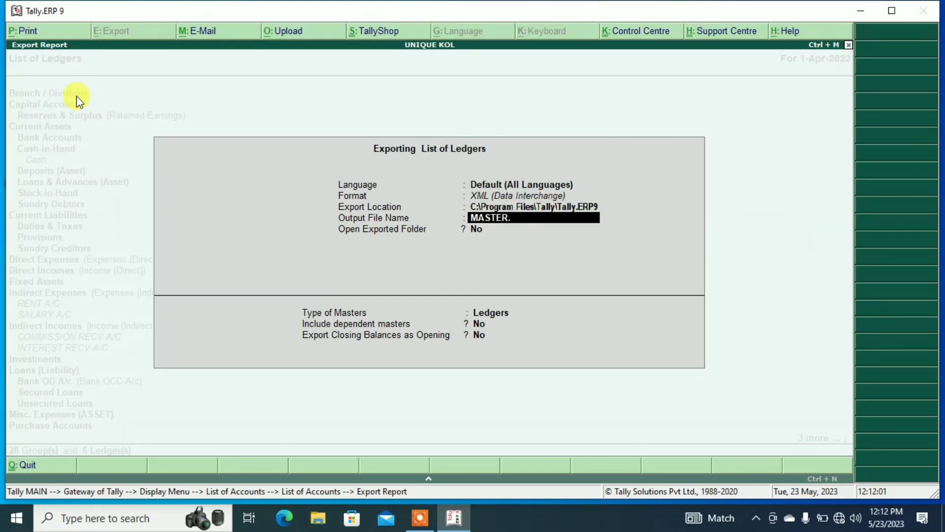
type("XML")
key("Return")
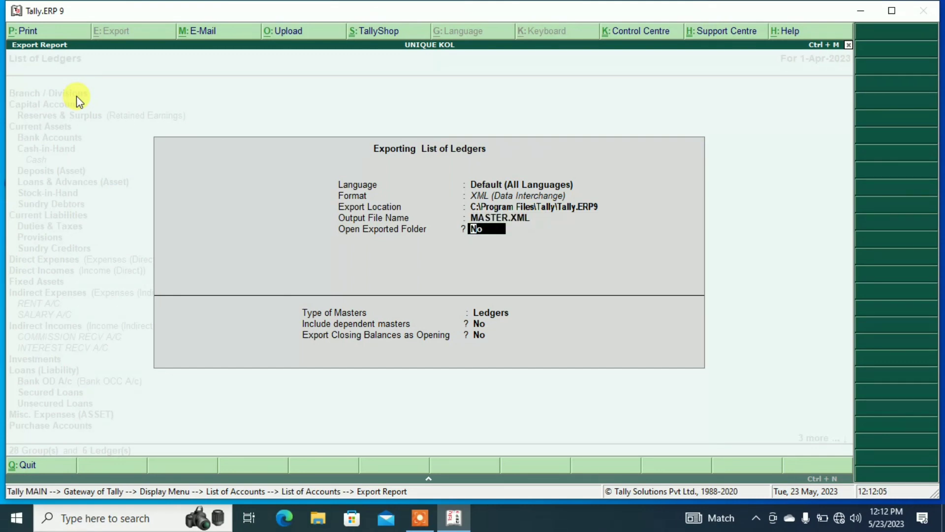
- Set the type of masters to All Acctg. Masters, export over the existing MASTER.XML, and return to the Gateway of Tally
key("Return")
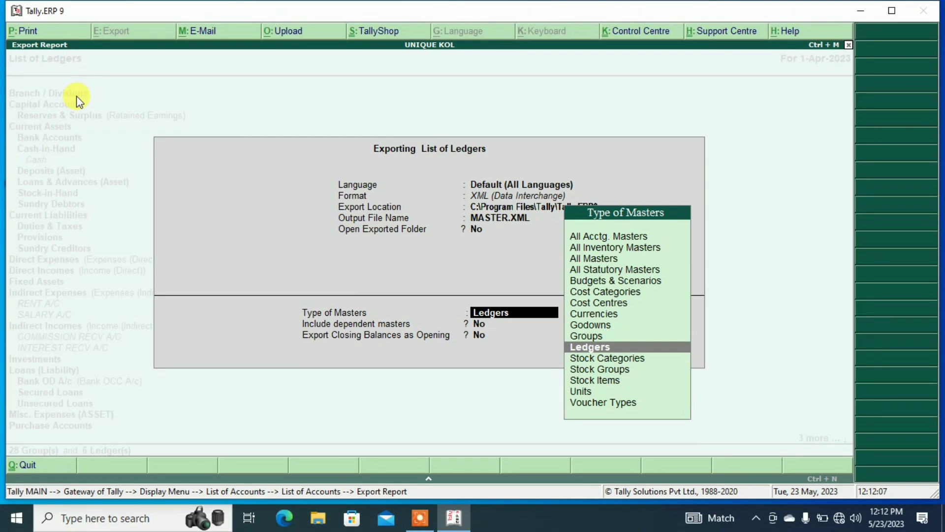
key("Up")
key("Up")
key("Up")
key("Up")
key("Up")
key("Up")
key("Up")
key("Up")
key("Up")
key("Up")
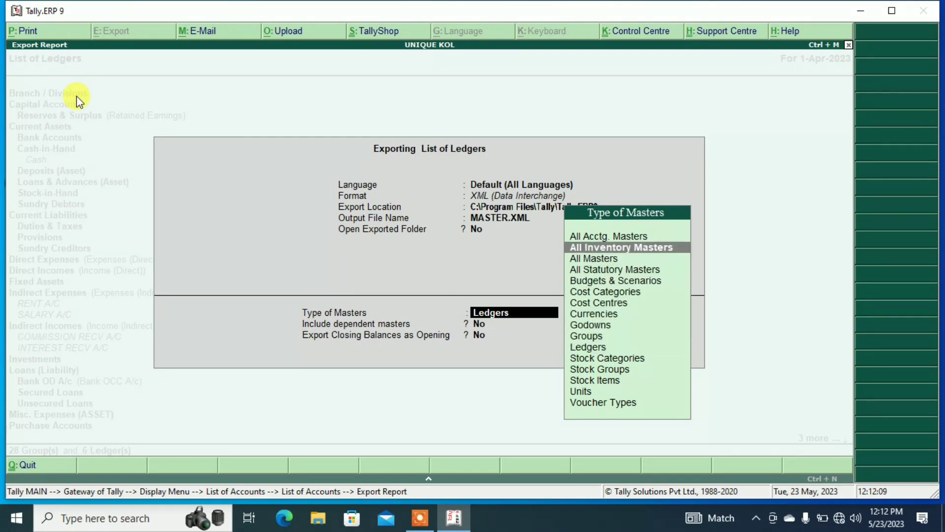
key("Return")
key("Return")
key("Return")
key("Return")
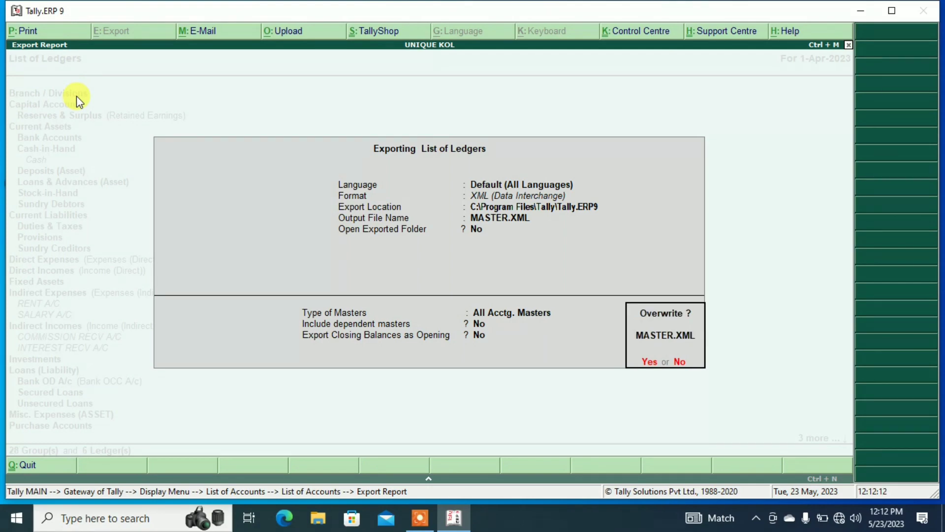
key("Return")
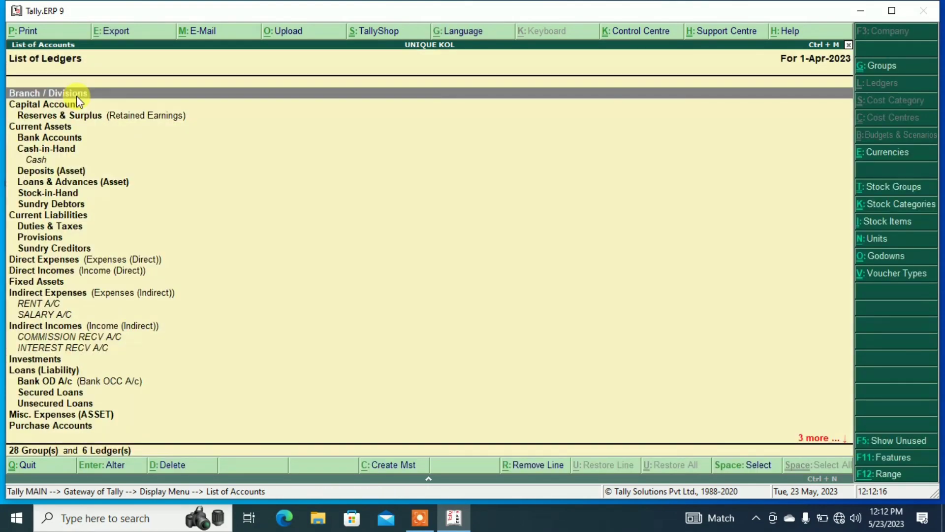
key("Escape")
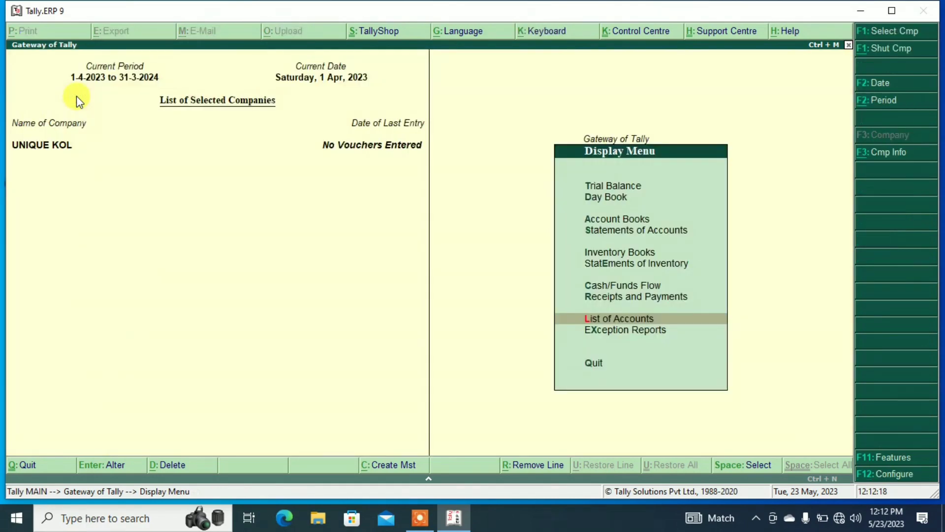
key("Escape")
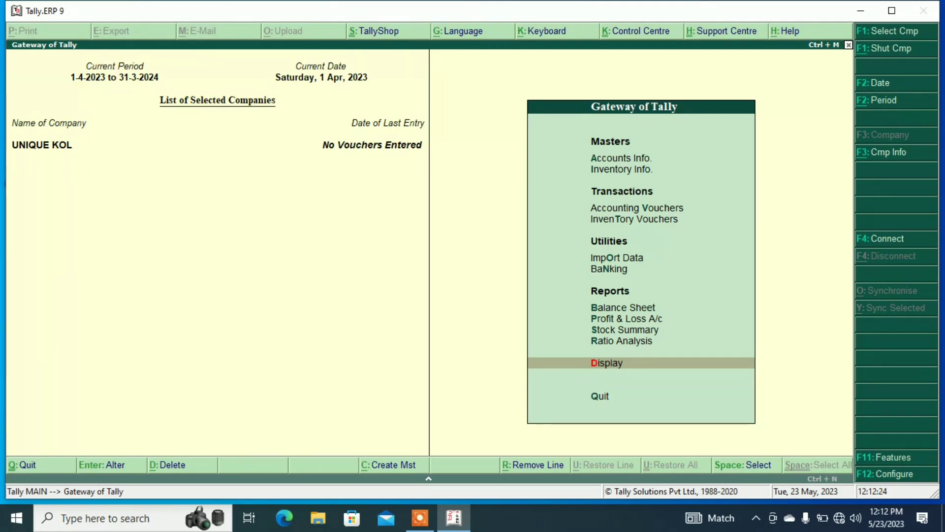
- Start creating a new company and name it UNIQUE DEL
left_click(891, 152)
key("Down")
key("Down")
key("Down")
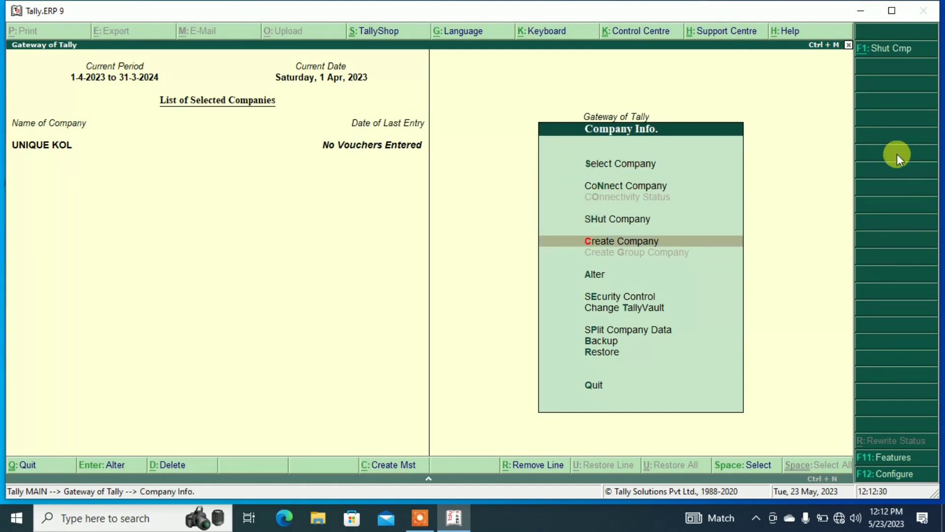
key("Return")
type("UNIQUE")
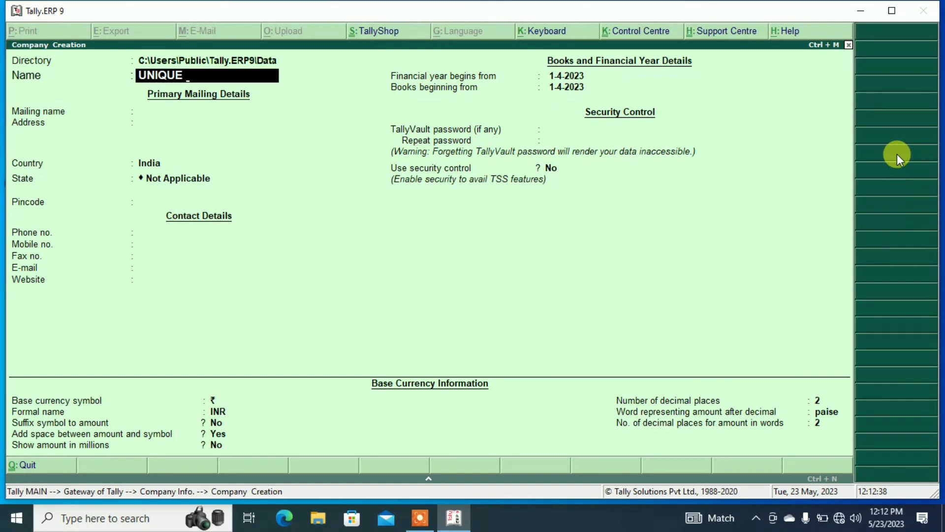
type(" DEL")
key("Return")
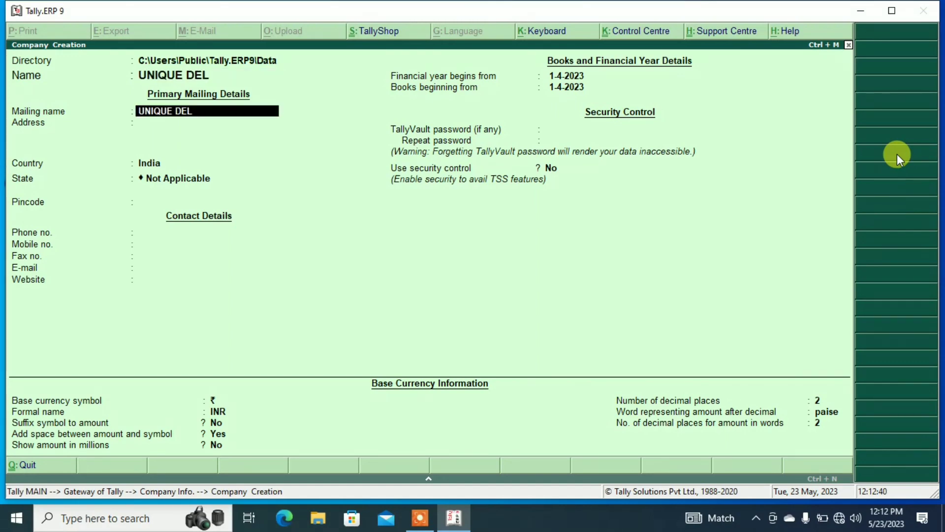
- Keep the mailing name and country India, set the state to Delhi, and save the new company
key("Return")
key("Return")
key("Return")
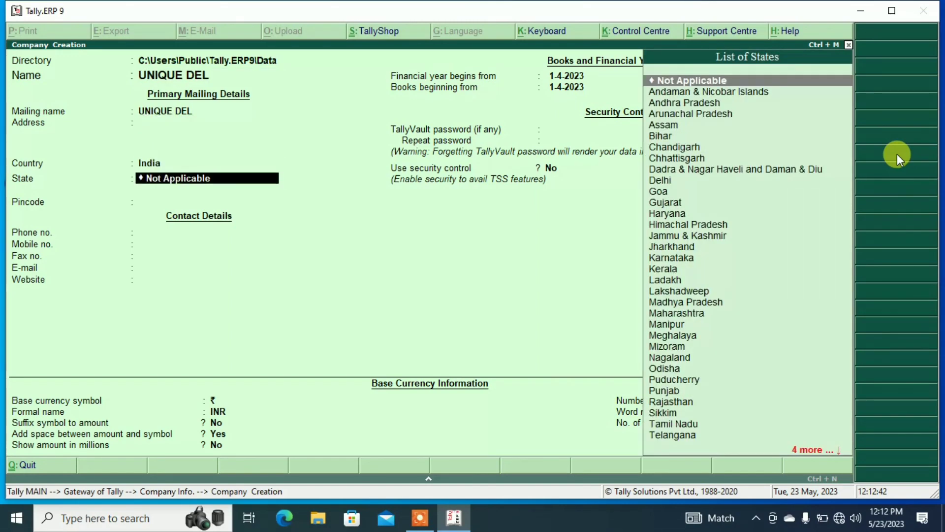
type("de")
key("Return")
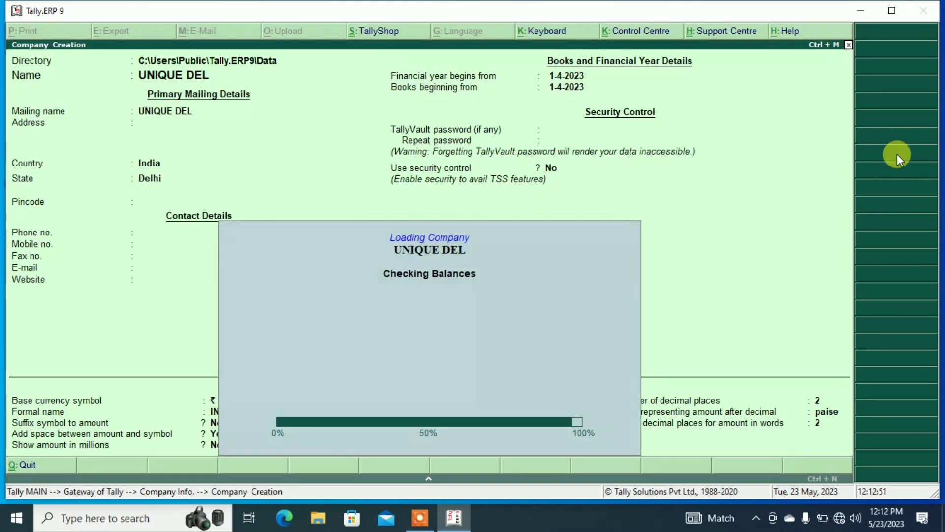
key("Escape")
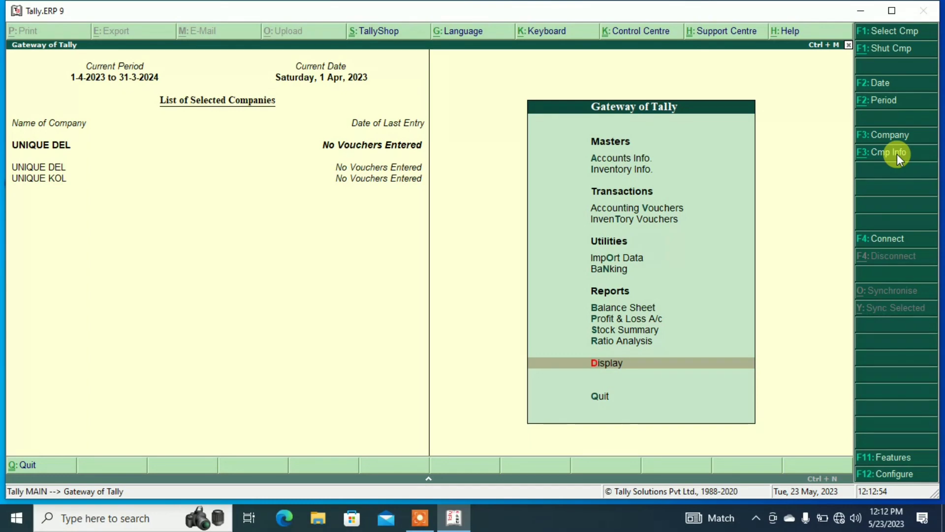
- Import the masters from MASTER.XML into UNIQUE DEL, combining opening balances for entries that already exist
key("Up")
key("Up")
key("Up")
key("Up")
key("Up")
key("Up")
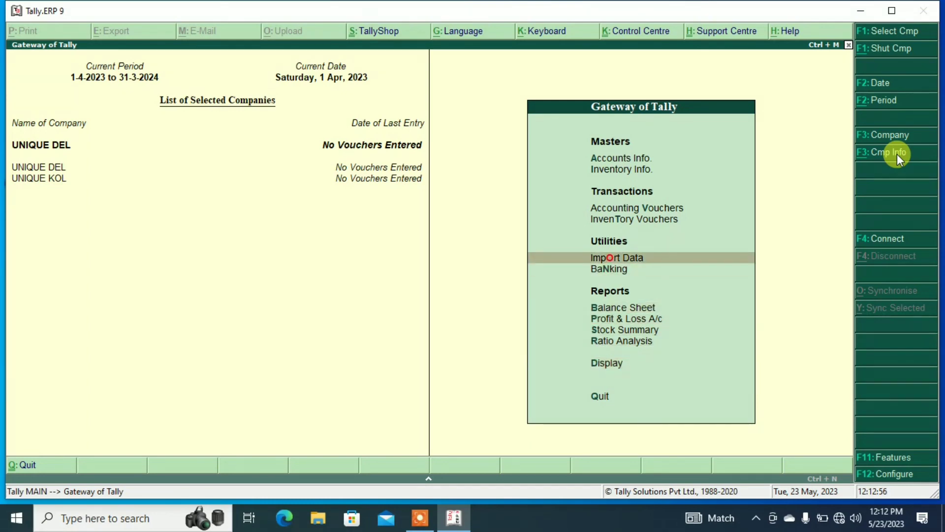
key("Return")
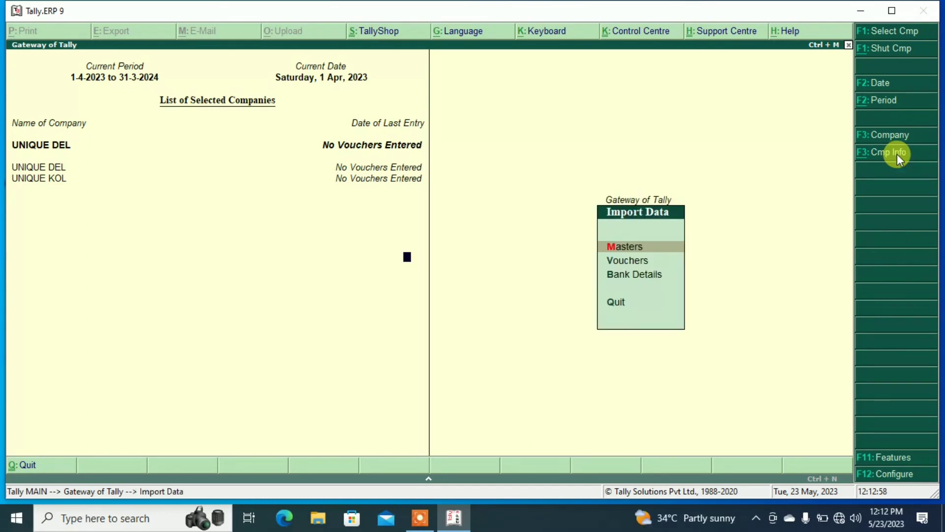
key("Return")
key("Return")
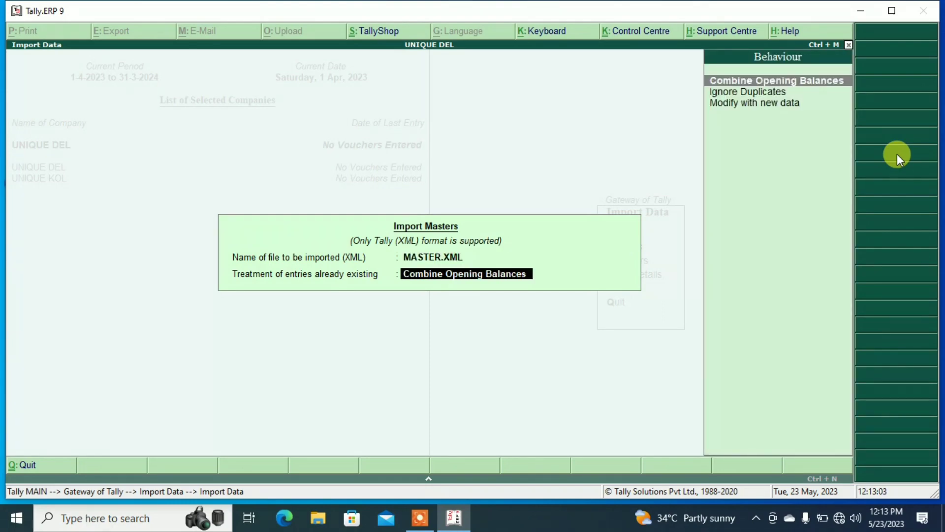
key("Return")
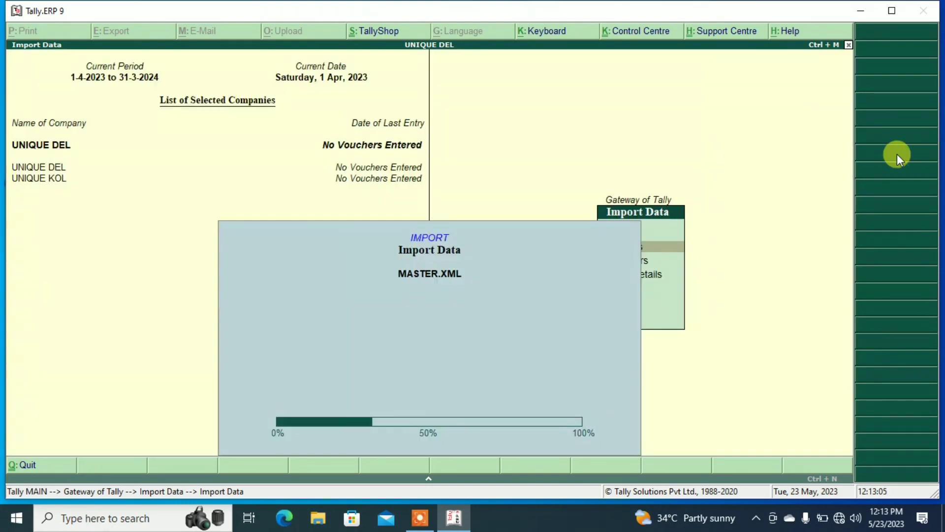
key("Escape")
- Check the list of ledgers available for single-ledger alteration in UNIQUE DEL, then leave it
key("Up")
key("Up")
key("Up")
key("Up")
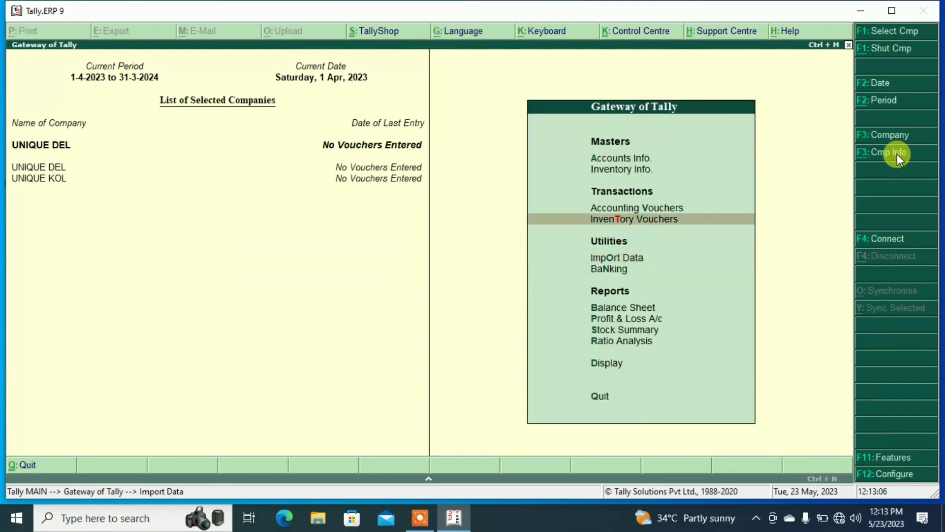
key("Return")
key("Down")
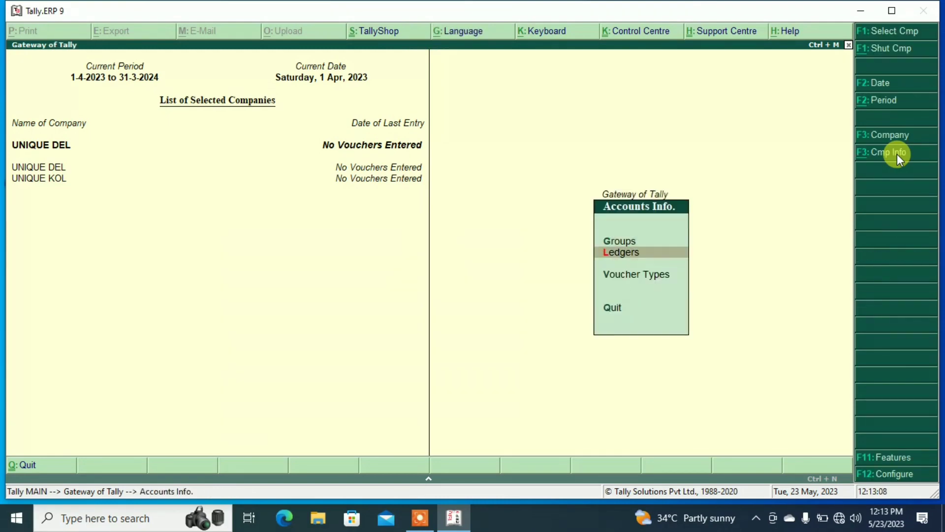
key("Return")
key("Down")
key("Down")
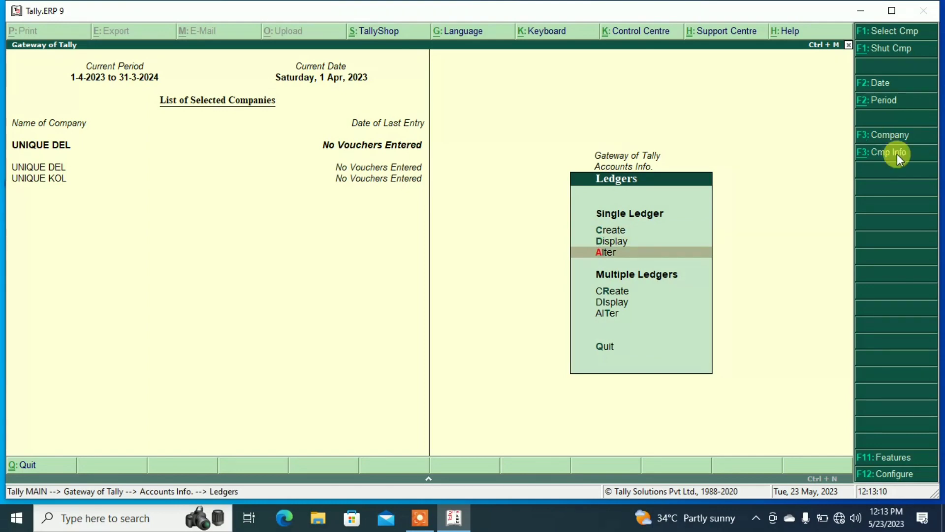
key("Return")
key("Down")
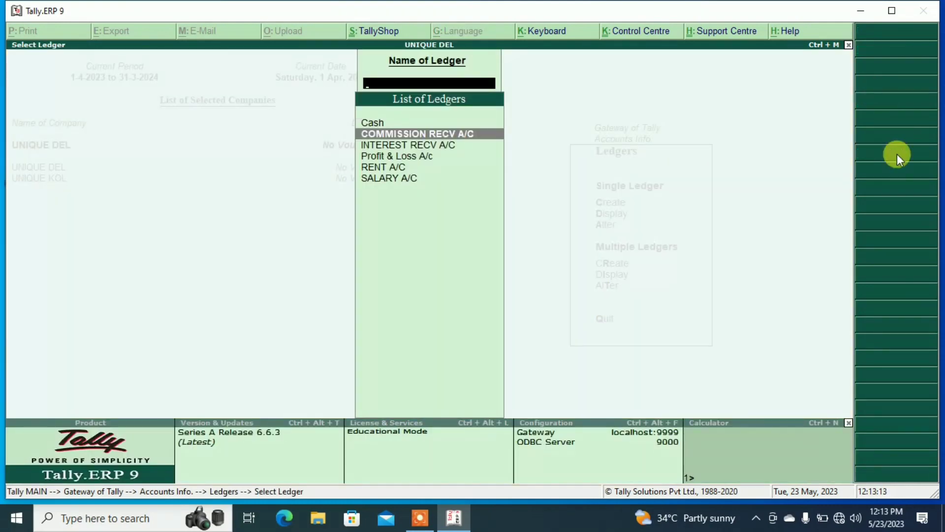
key("Escape")
key("Escape")
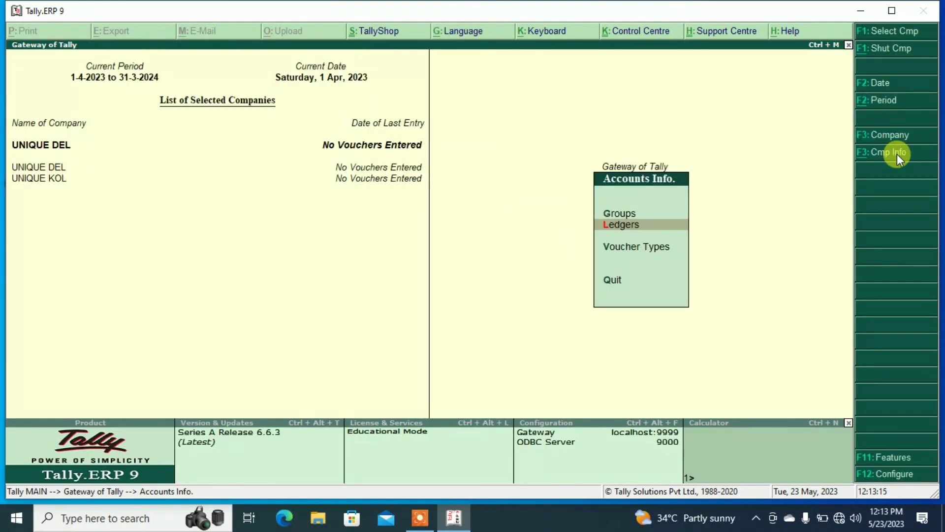
- Review the ledgers, their parent groups and opening balances in multiple-ledger alteration for All Items
key("Return")
key("Down")
key("Down")
key("Down")
key("Down")
key("Down")
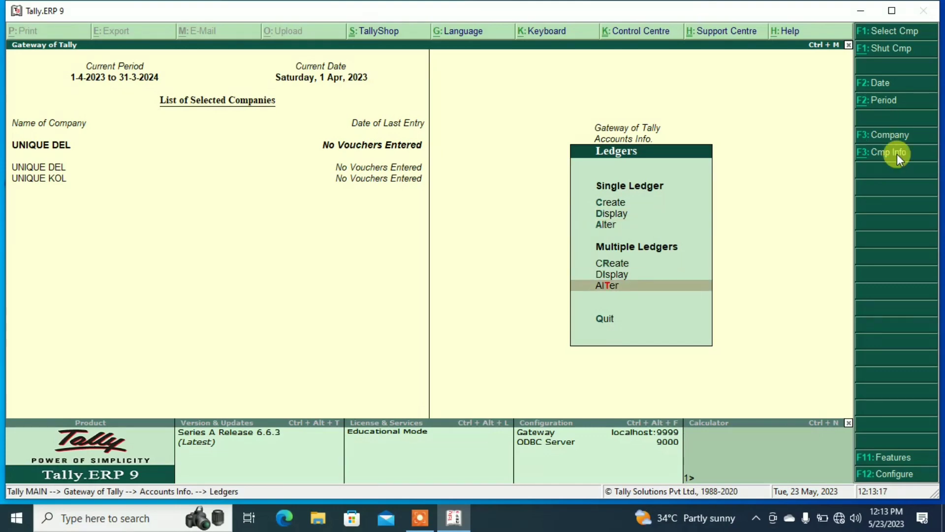
key("Return")
key("Return")
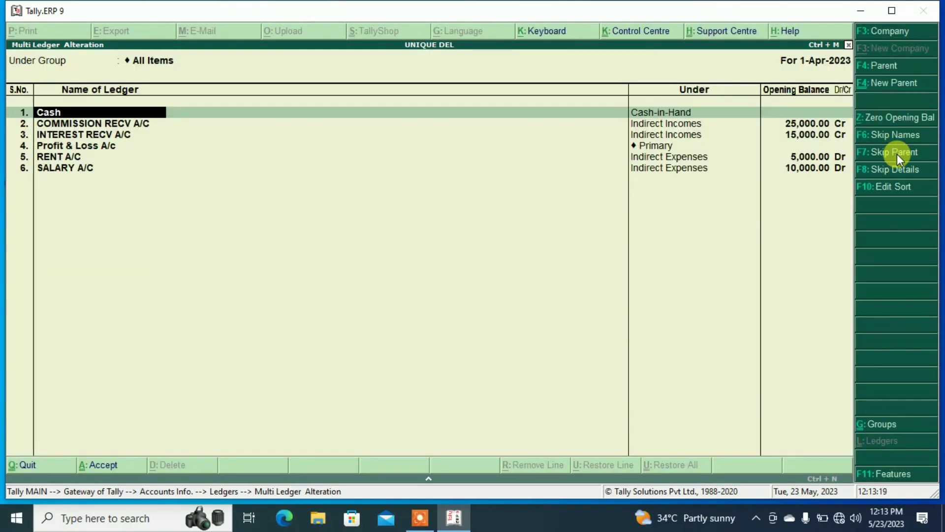
key("Return")
key("Return")
key("Return")
key("Return")
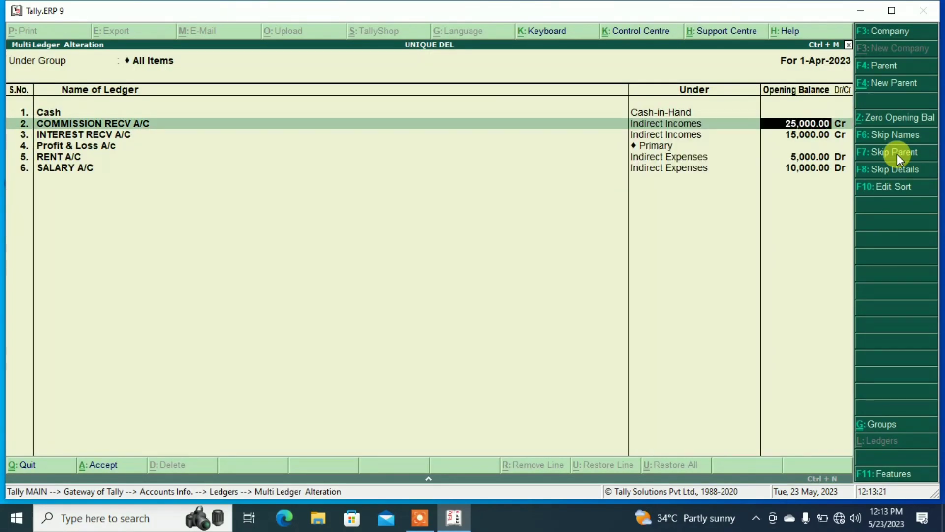
- Set the opening balance of COMMISSION RECV A/C to 15,000 Cr and of INTEREST RECV A/C to 8,000 Cr
type("15000")
key("Return")
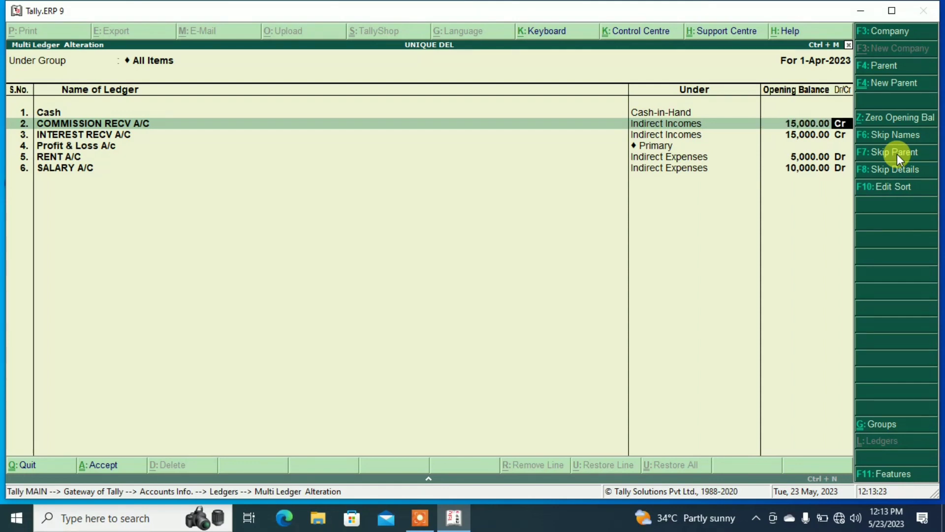
key("Return")
key("Return")
key("Return")
type("8")
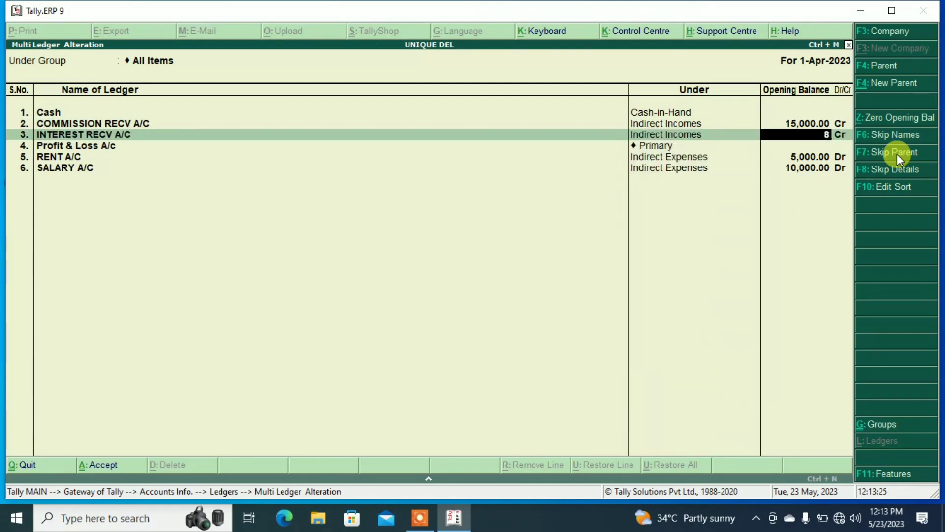
type(",000")
key("Return")
key("Return")
key("Return")
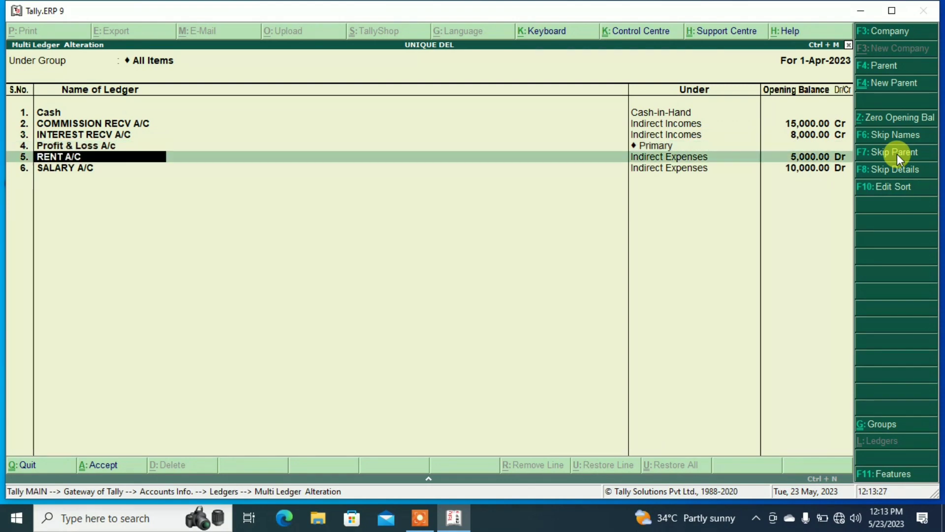
- Set the opening balance of RENT A/C to 12,000 Dr and of SALARY A/C to 18,000 Dr, and save the ledgers
key("Return")
key("Return")
type("1")
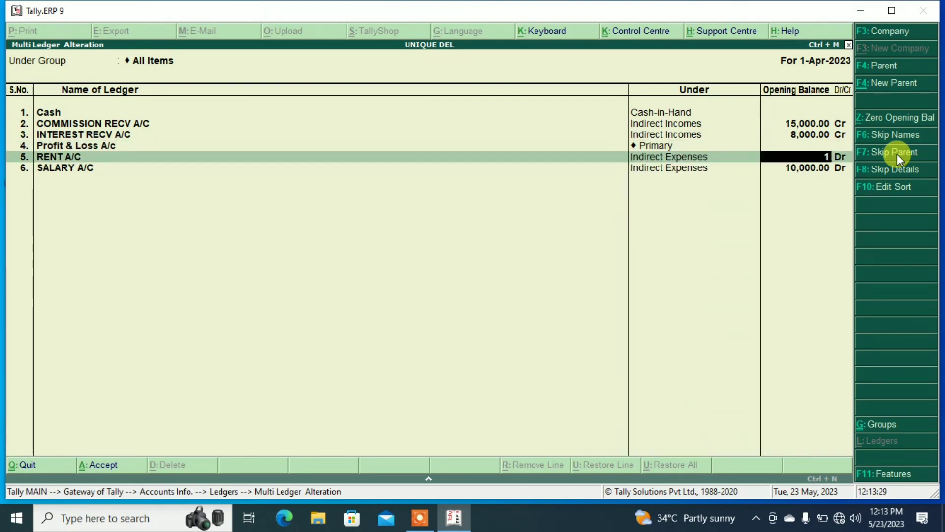
type("2,000")
key("Return")
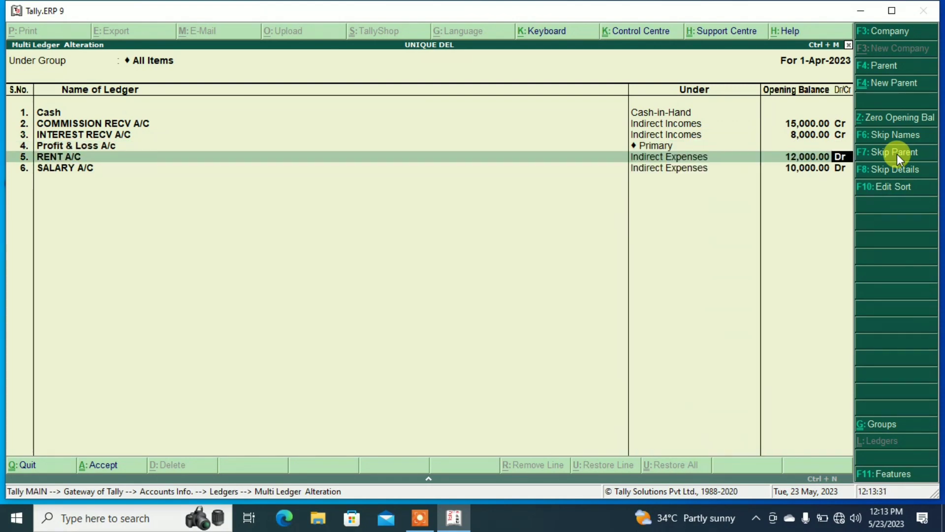
key("Return")
key("Return")
key("Return")
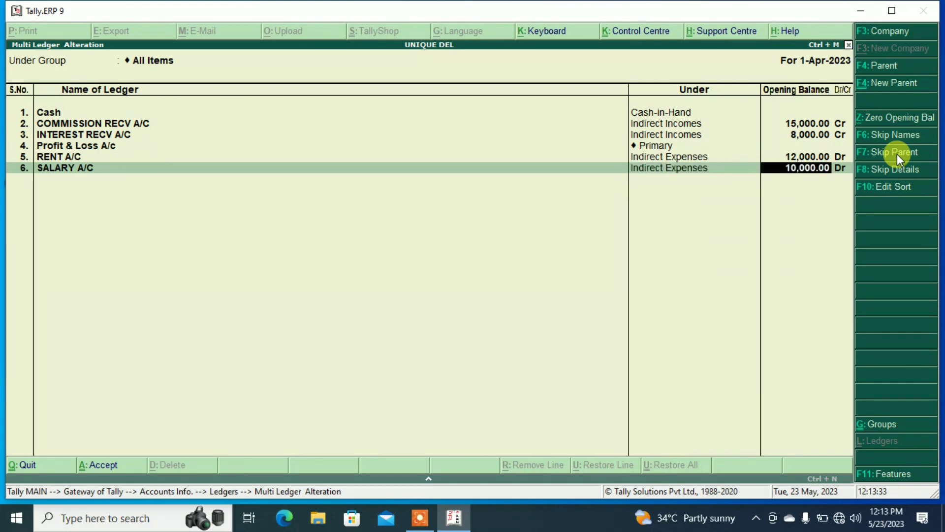
type("18000")
key("Return")
key("Return")
key("Return")
key("Return")
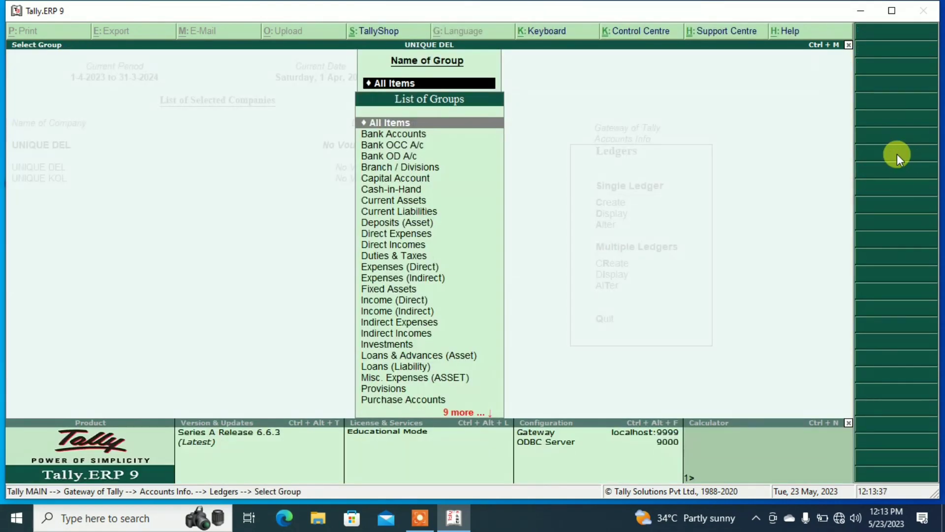
key("Escape")
key("Escape")
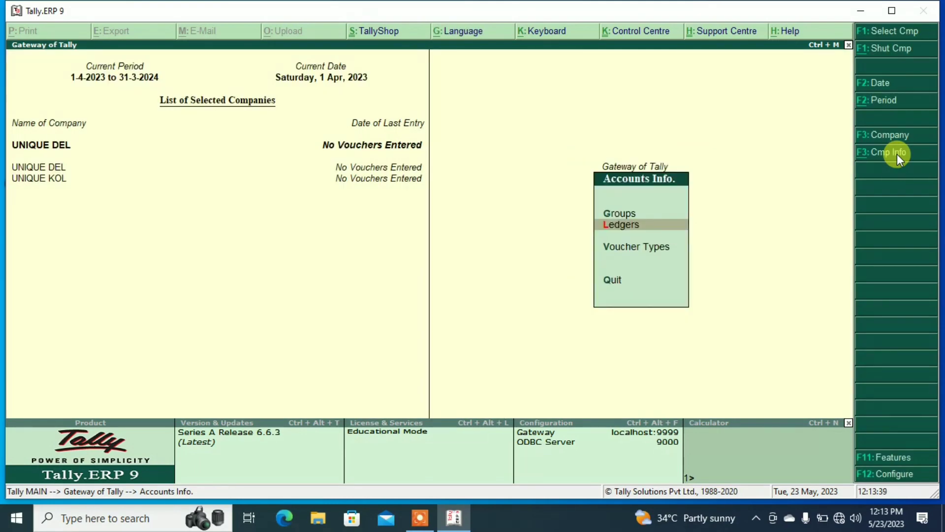
key("Escape")
- Review the Profit & Loss A/c of UNIQUE DEL in detailed view with its individual income and expense ledgers
key("Down")
key("Down")
key("Down")
key("Down")
key("Down")
key("Down")
key("Down")
key("Down")
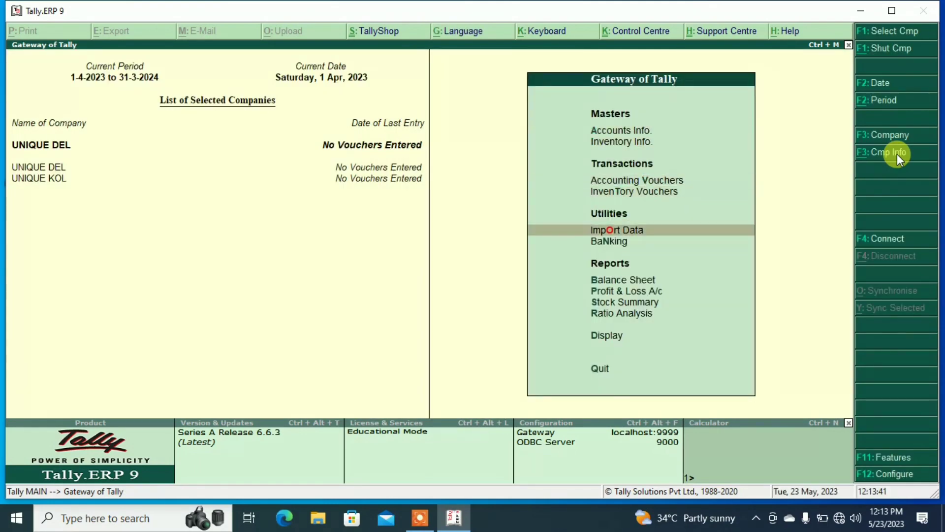
key("Up")
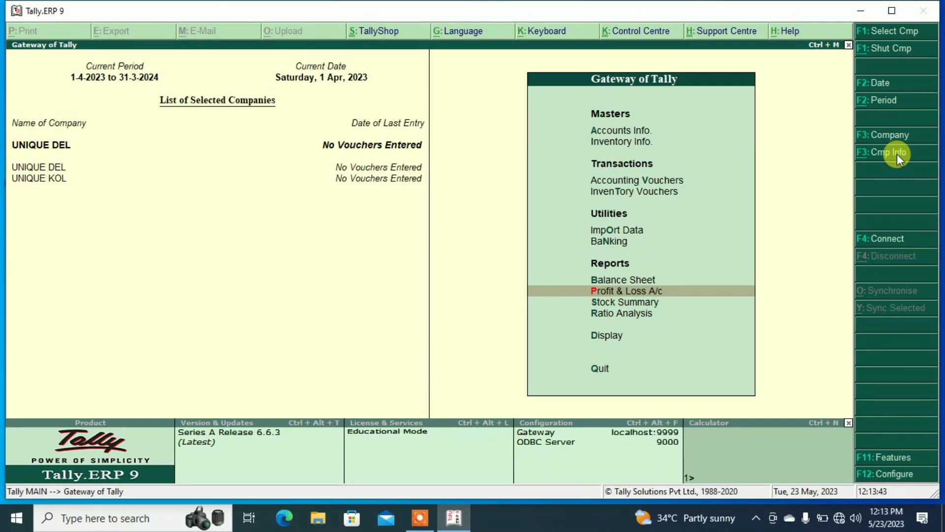
key("Return")
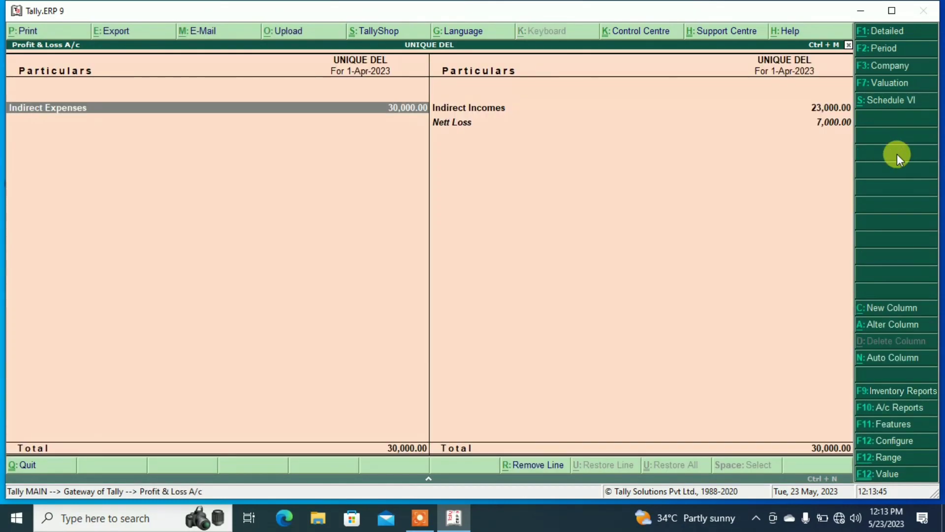
key("alt+F1")
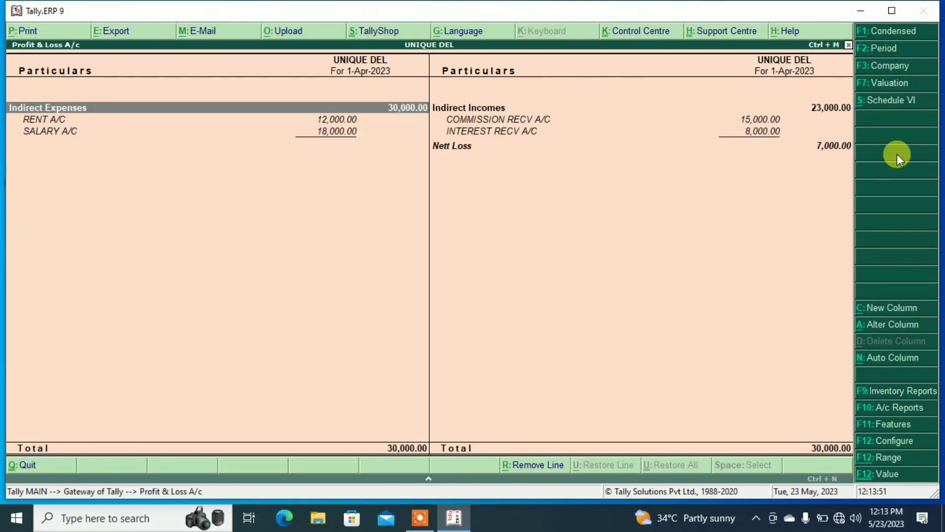
key("Escape")
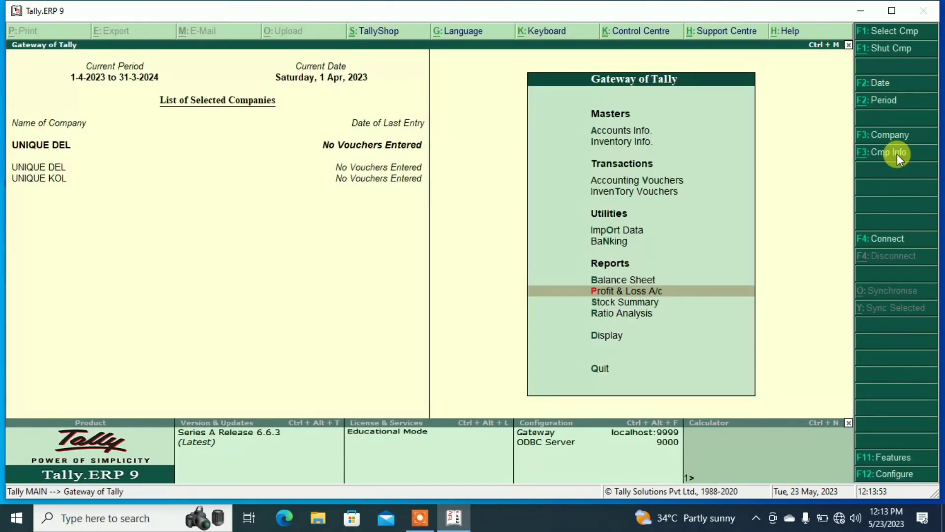
- Start creating a new company named UNIQUE MUM
left_click(898, 153)
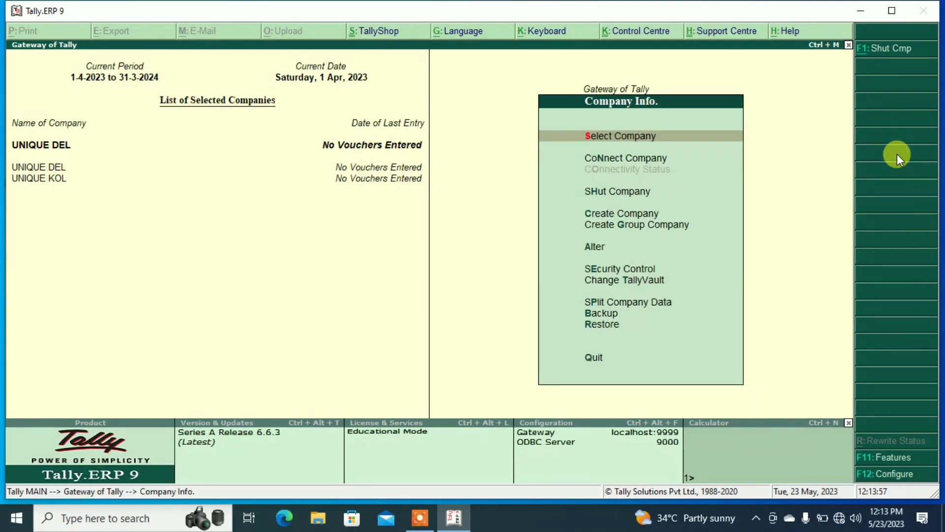
key("Down")
key("Down")
key("Down")
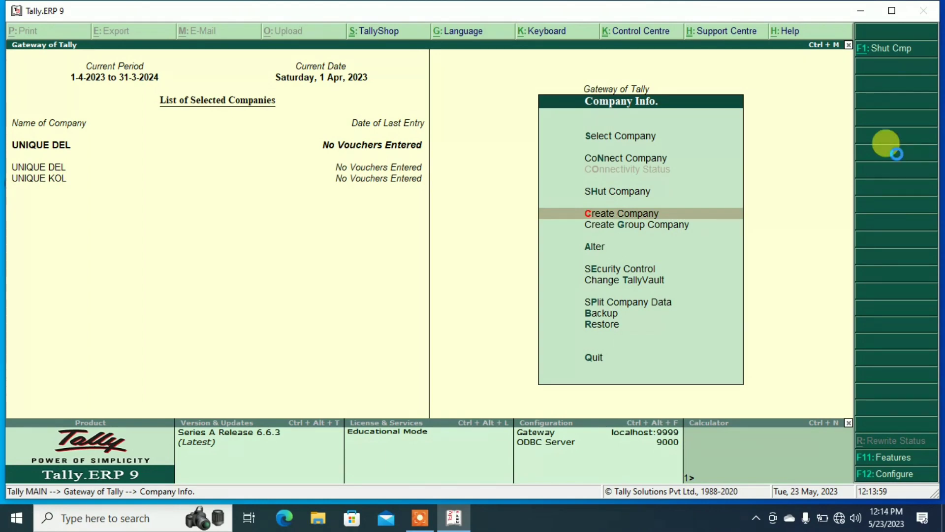
key("Return")
type("U")
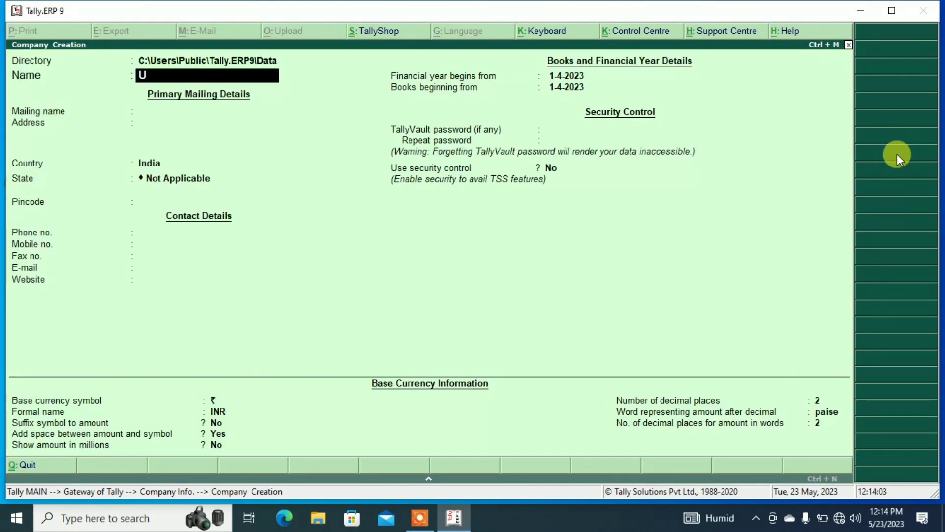
type("NIQUE MUM")
key("Return")
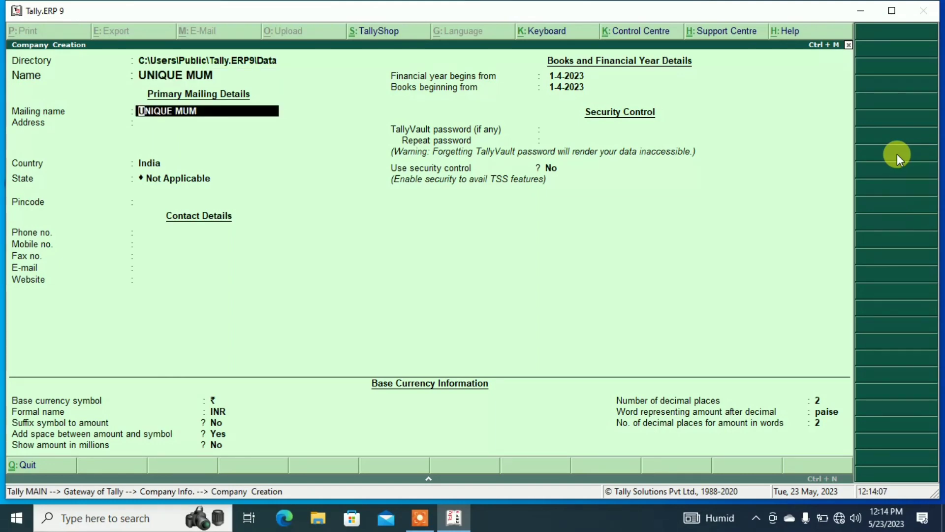
- Keep the mailing name and country India, set the state to Maharashtra, and save UNIQUE MUM
key("Return")
key("Return")
key("Return")
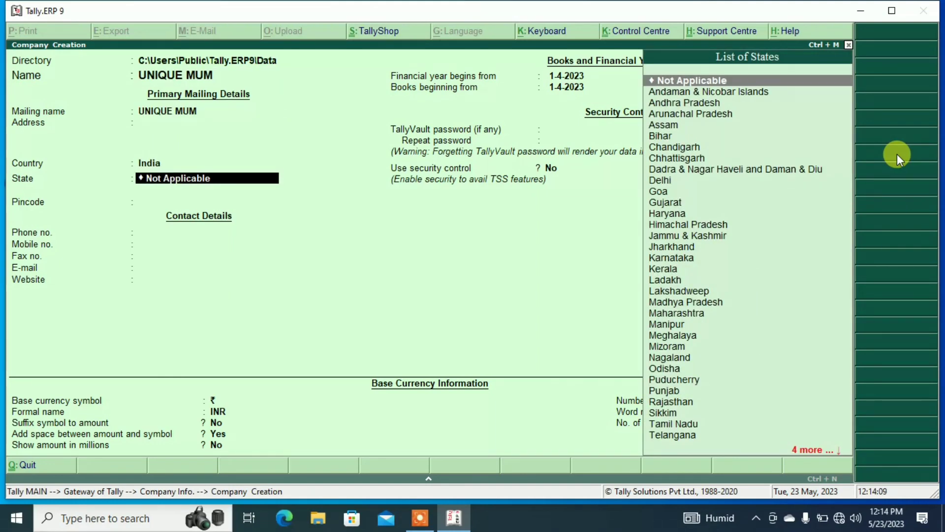
type("M")
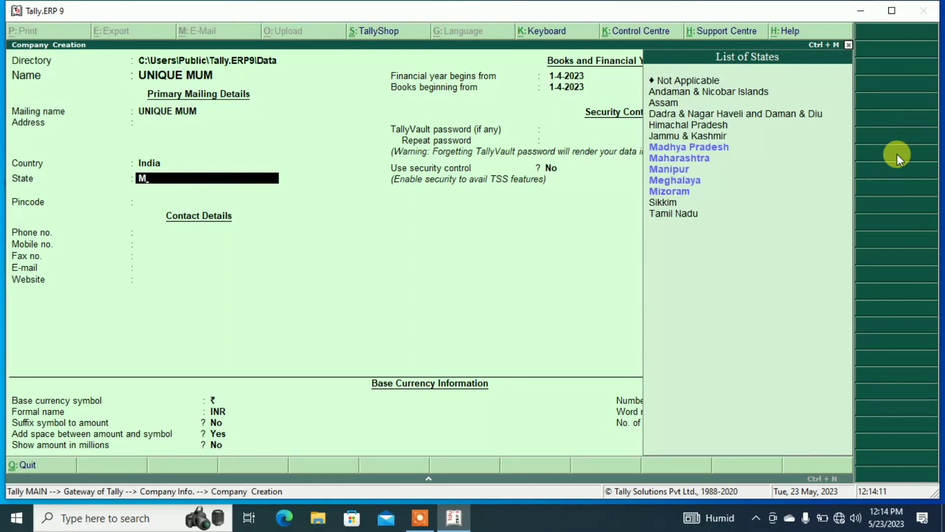
key("Down")
key("Return")
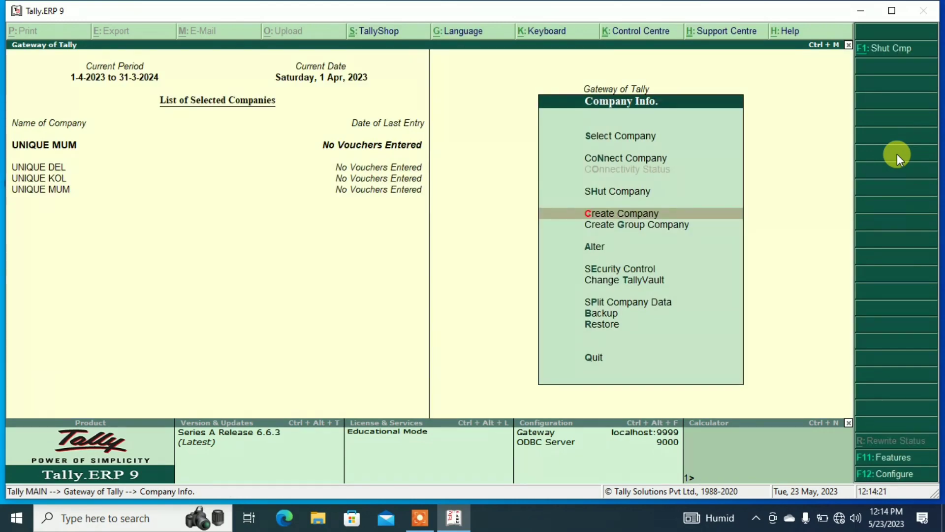
- Import the masters from MASTER.XML into UNIQUE MUM, combining opening balances for entries that already exist
key("Escape")
key("Up")
key("Up")
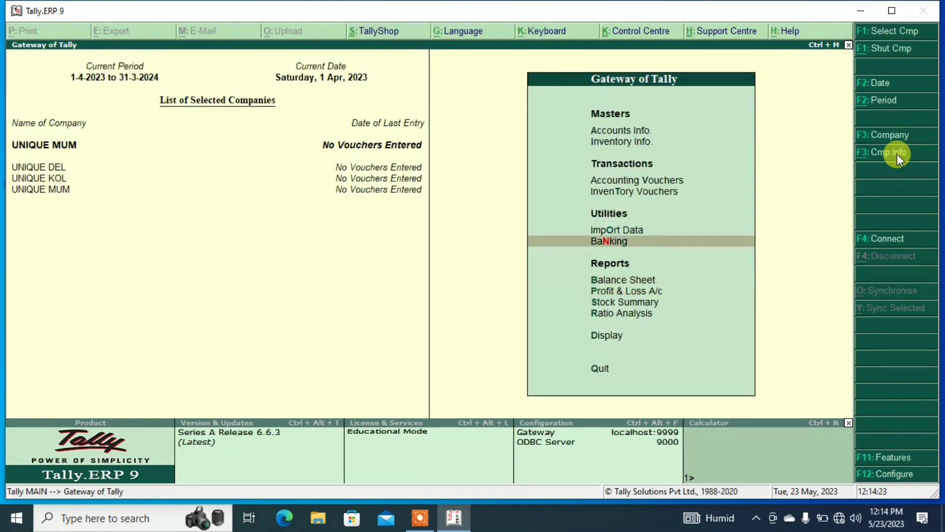
key("Up")
key("Up")
key("Down")
key("Return")
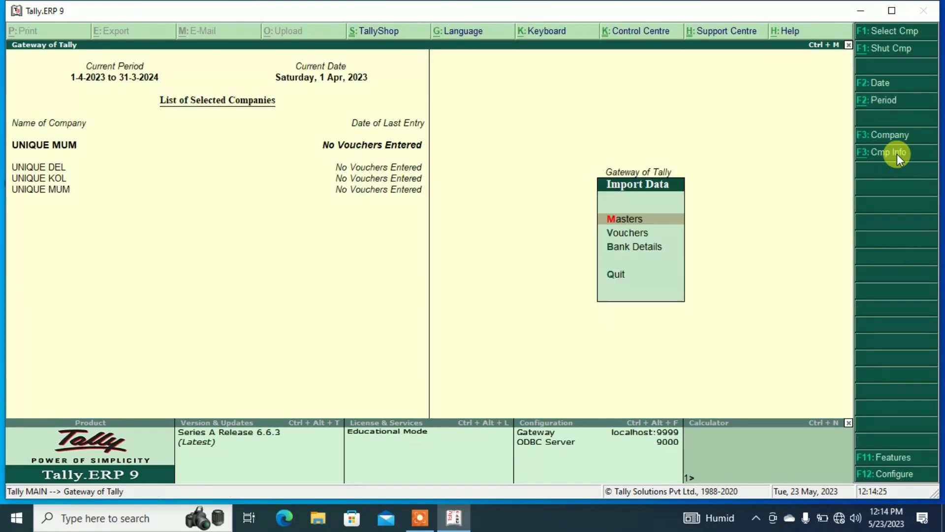
key("Return")
key("Return")
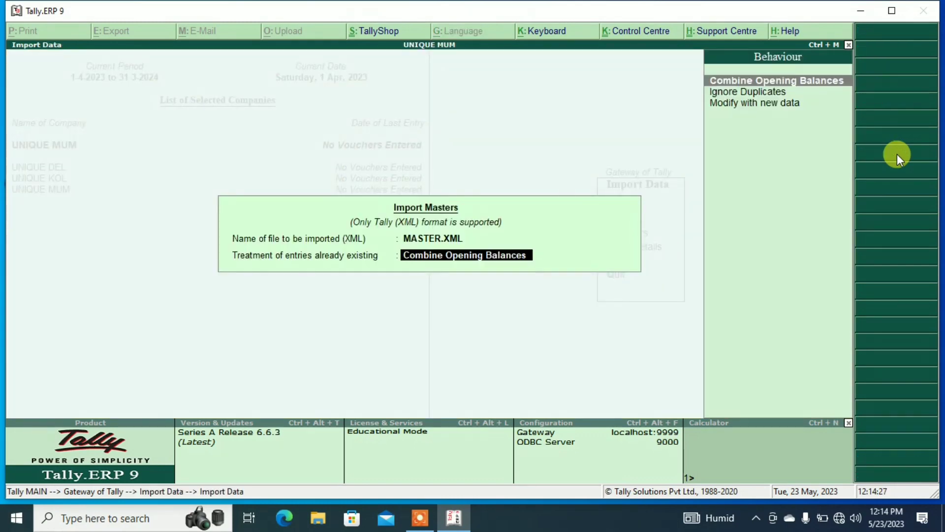
key("Return")
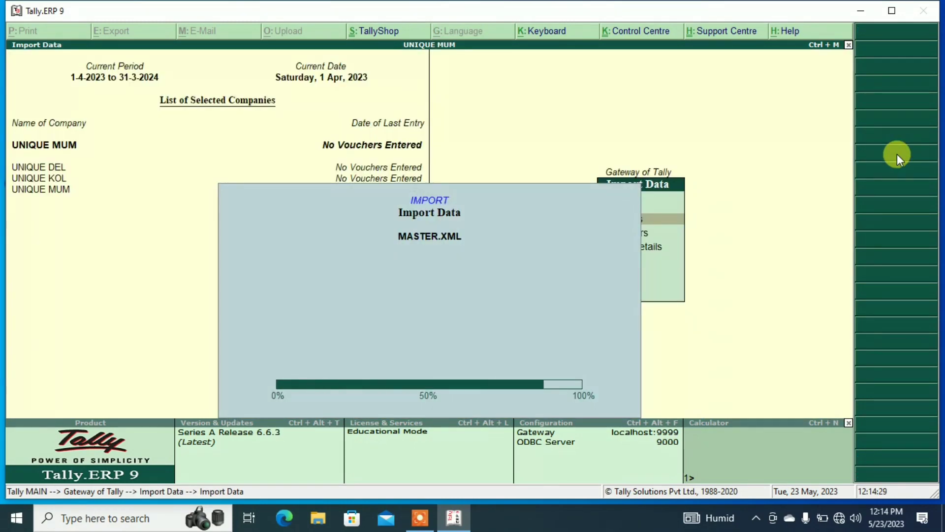
key("Escape")
key("Up")
key("Up")
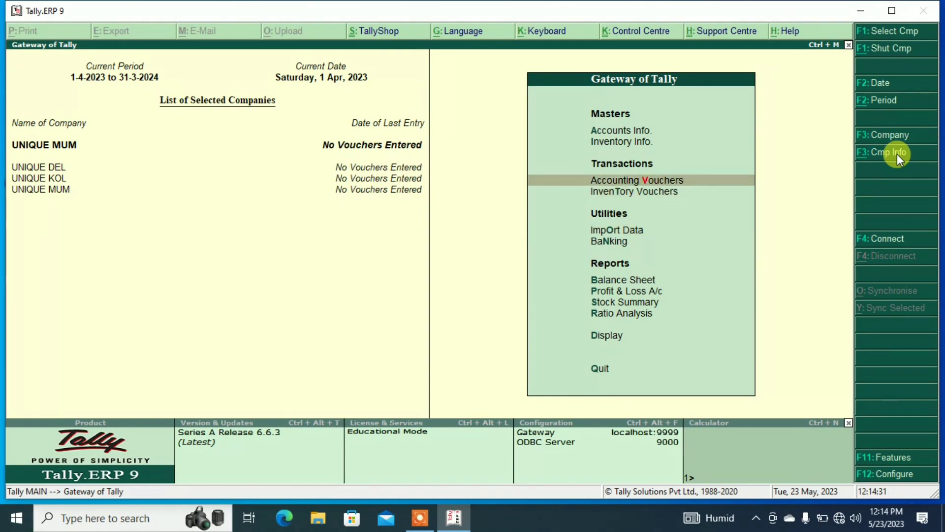
key("Down")
key("Down")
key("Up")
key("Up")
key("Up")
key("Up")
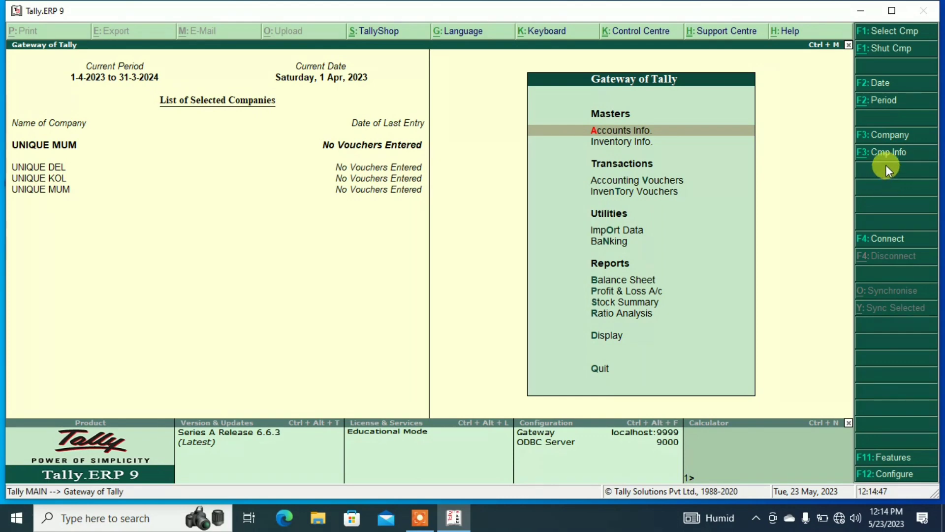
- Start creating a group company named UNIQUE HEAD OFFICE
left_click(878, 154)
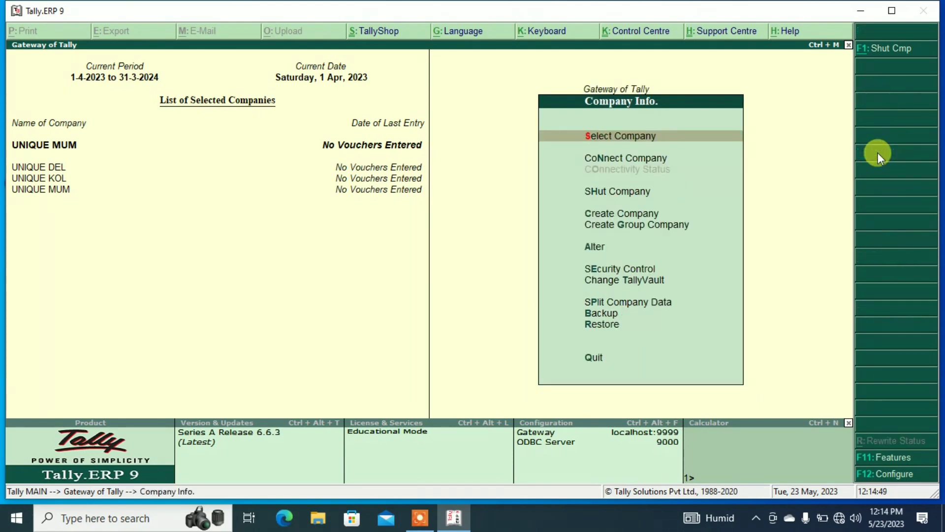
key("Down")
key("Down")
key("Down")
key("Down")
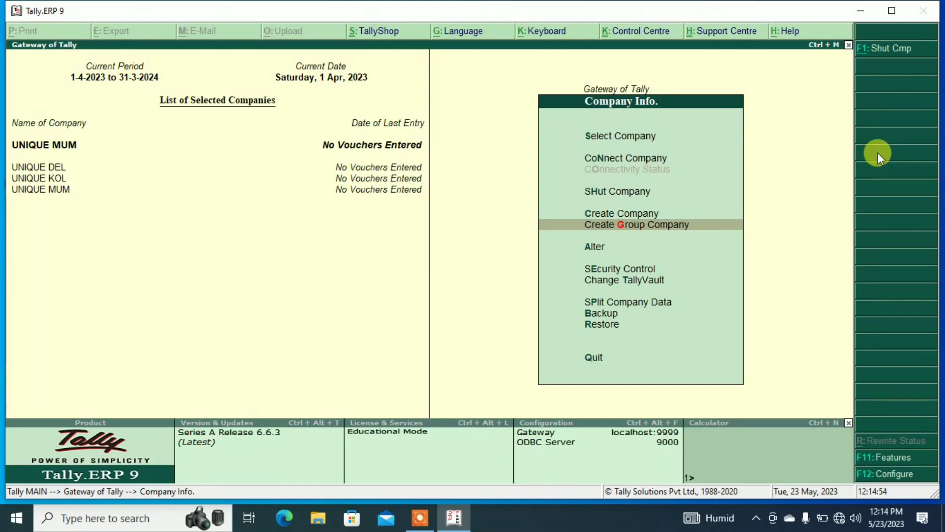
key("Return")
type("UNIU")
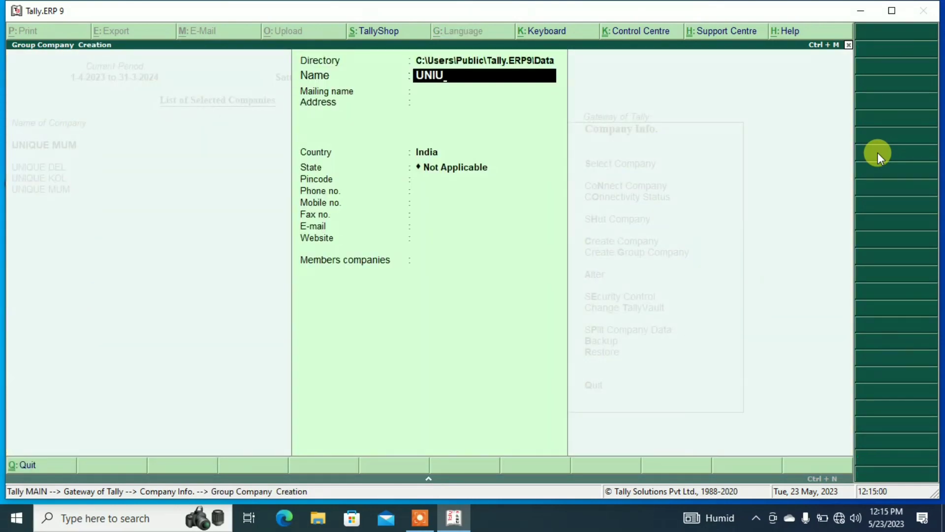
key("BackSpace")
type("QUE HEA")
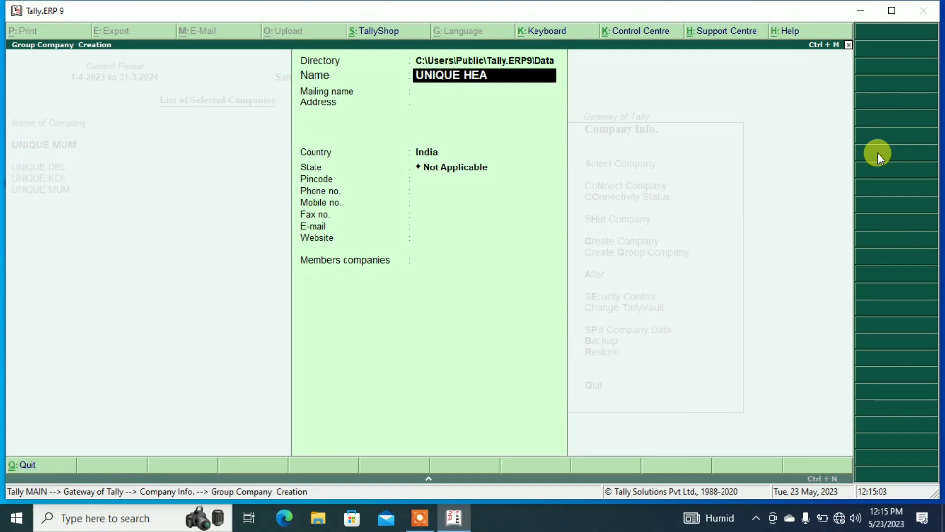
type("D OFFICE")
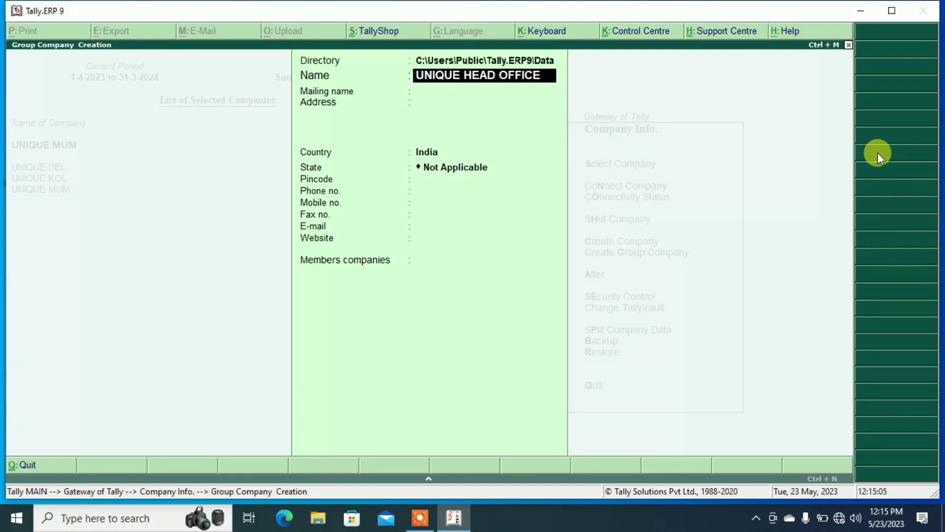
- Keep the group company's mailing name and country India, set the state to Bihar, and leave the pincode and contact fields blank
key("Return")
key("Return")
key("Return")
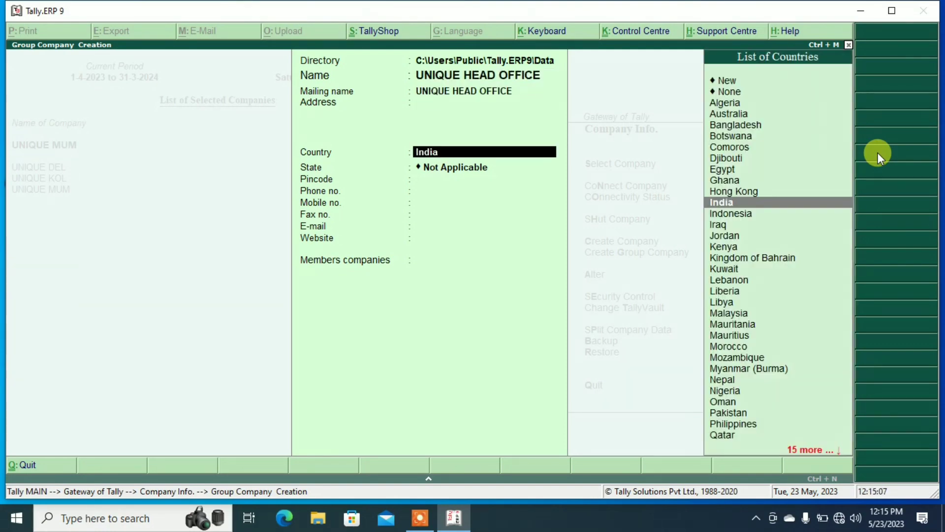
key("Return")
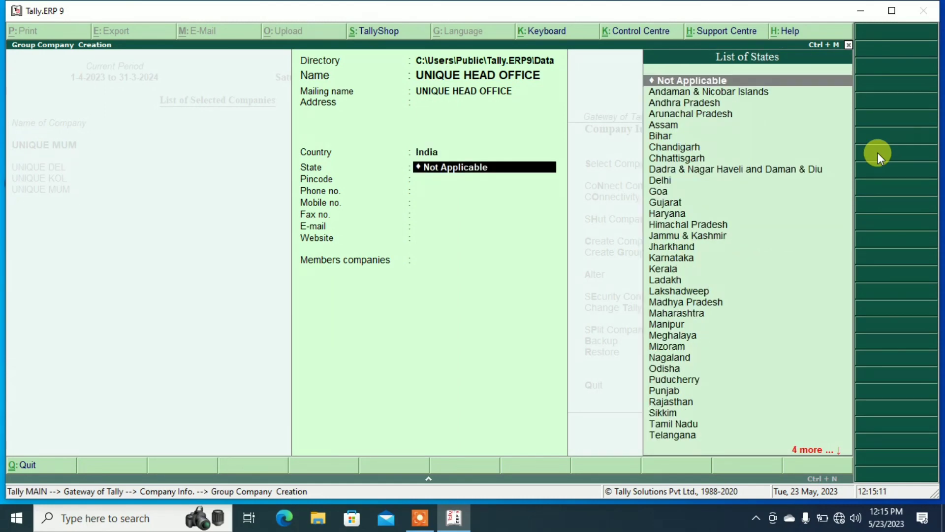
key("Down")
key("Down")
key("Down")
key("Down")
key("Down")
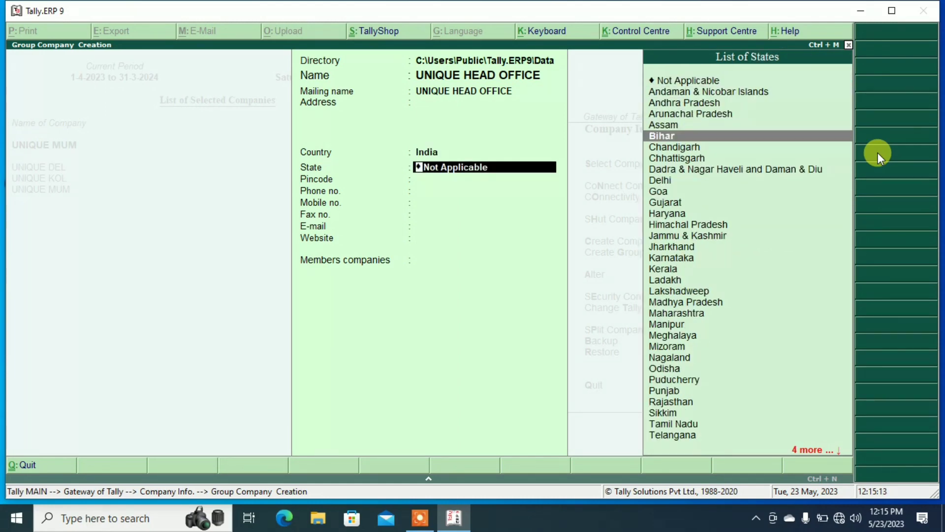
key("Return")
key("Return")
key("Return")
key("Return")
key("Return")
key("Return")
key("Return")
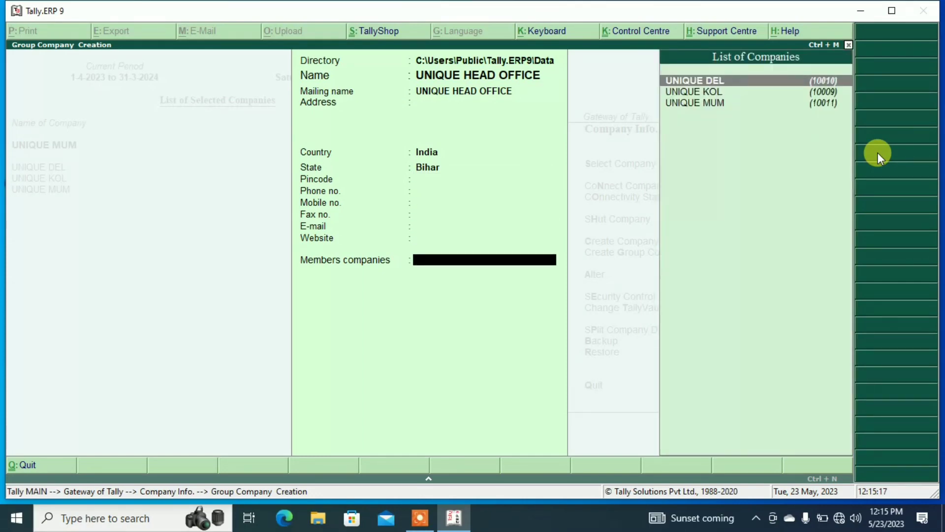
- Add UNIQUE KOL, UNIQUE DEL and UNIQUE MUM as member companies, in that order, and save the group company
key("Down")
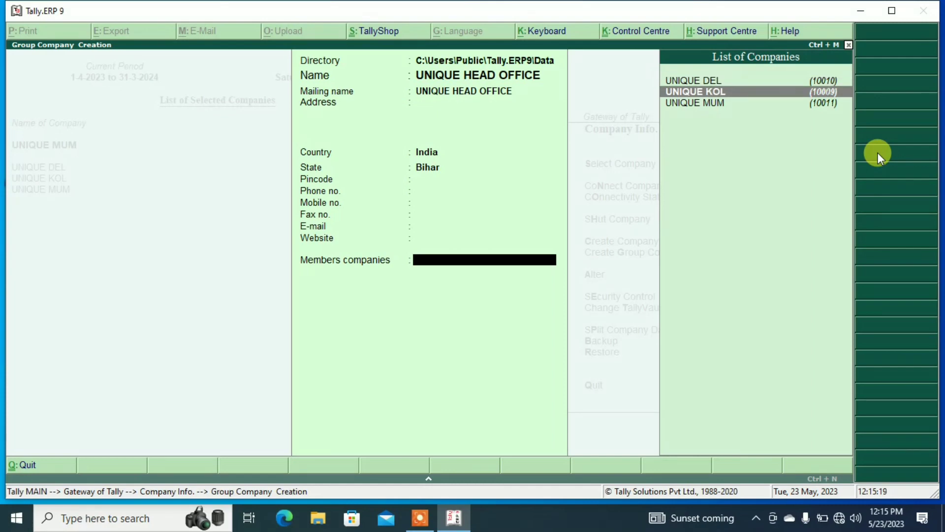
key("Return")
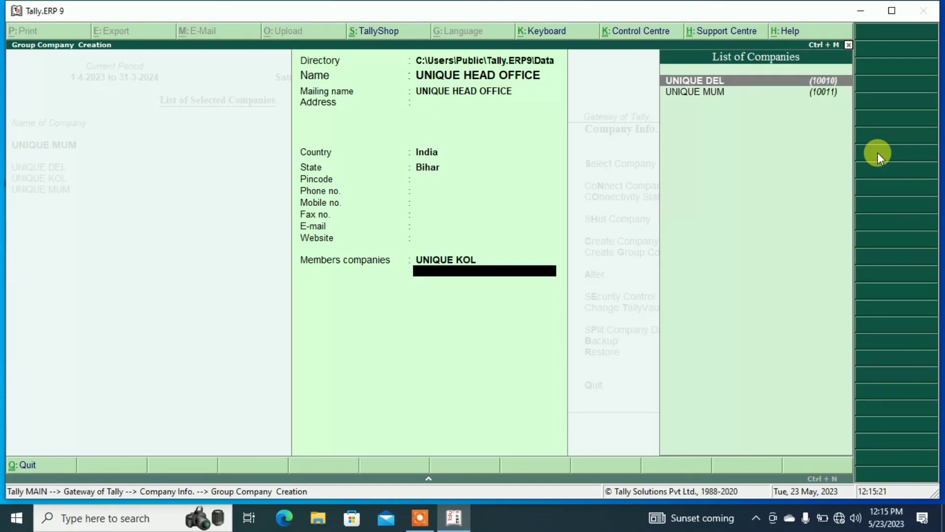
key("Return")
key("Down")
key("Return")
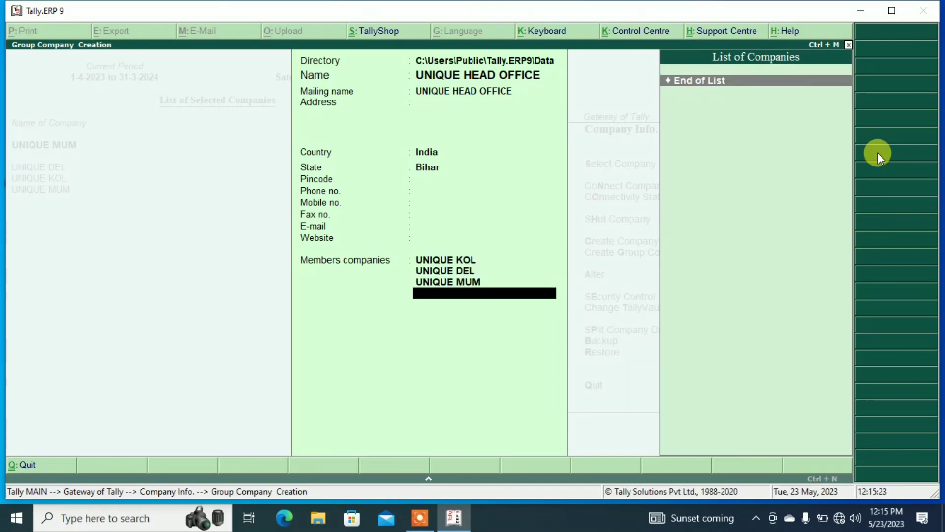
key("Return")
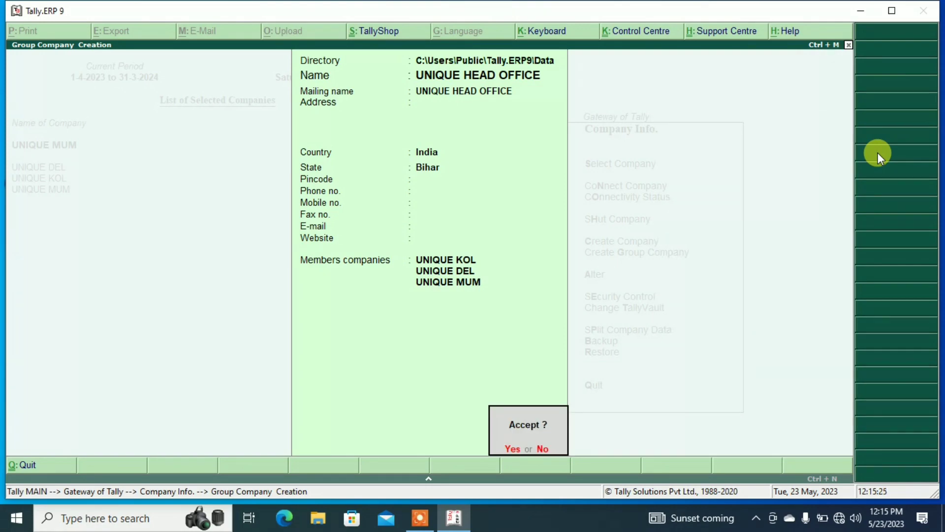
key("Return")
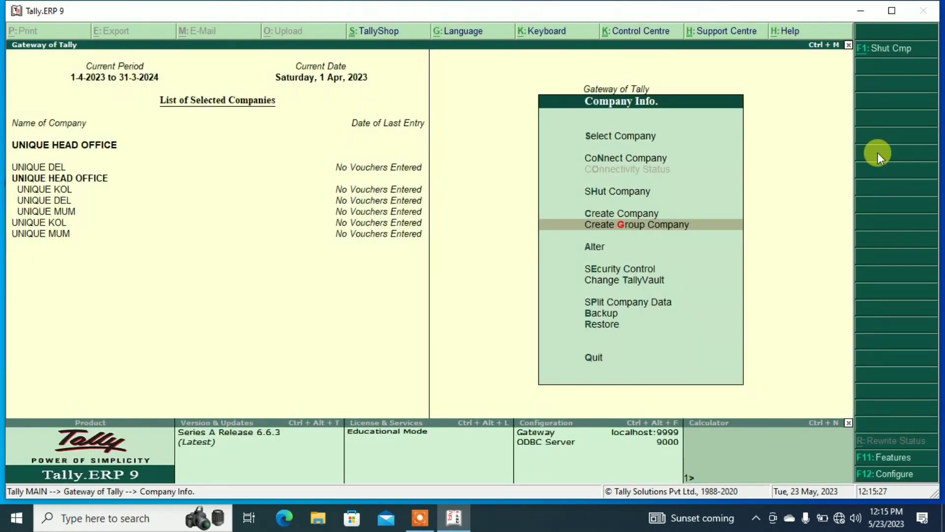
- Examine the Profit & Loss account of UNIQUE HEAD OFFICE in detailed view, with the individual ledgers under each group
key("Escape")
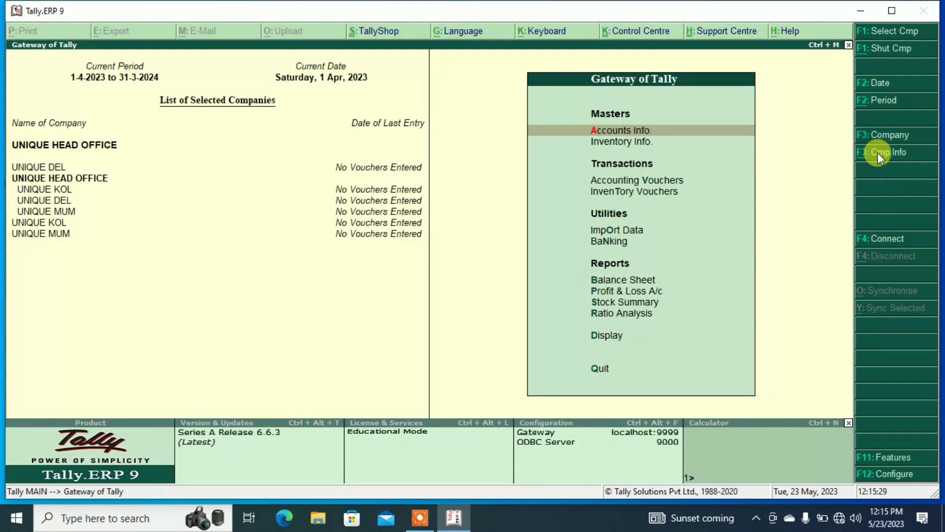
key("Down")
key("Down")
key("Down")
key("Down")
key("Down")
key("Down")
key("Down")
key("Down")
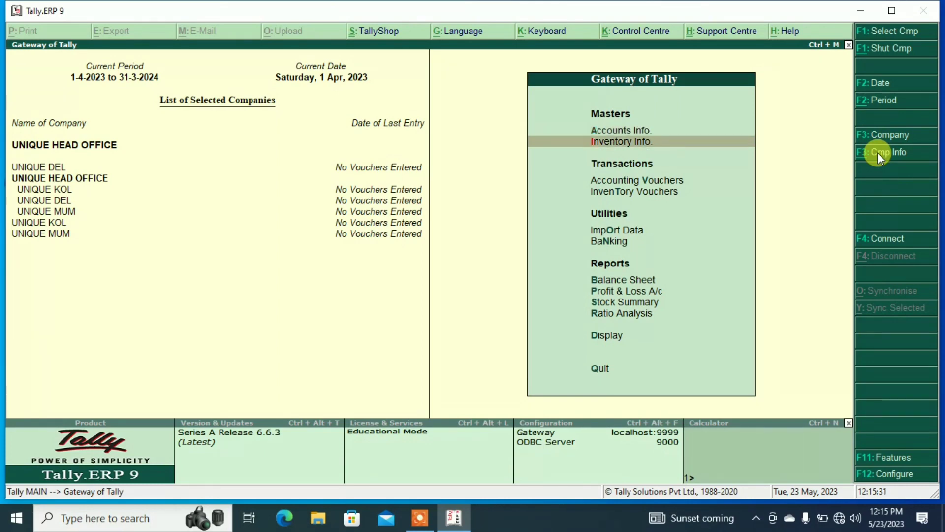
key("Up")
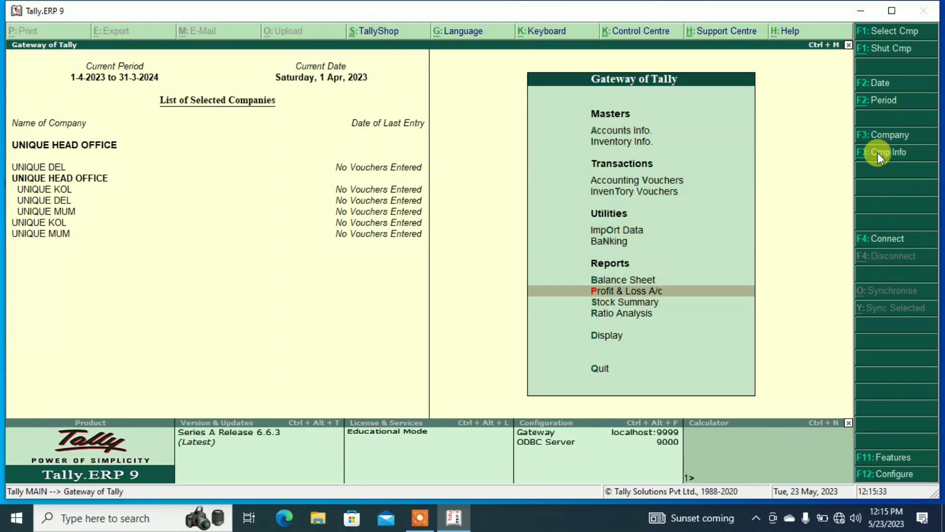
key("Return")
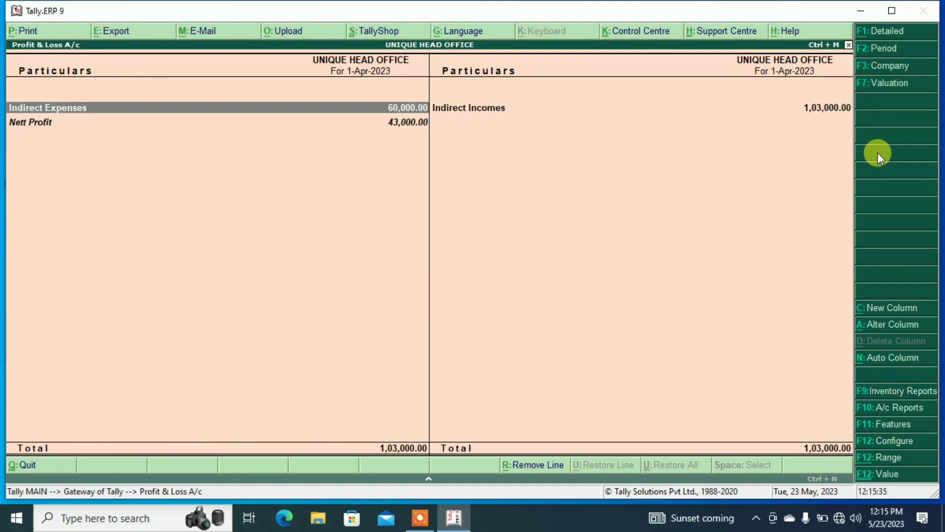
key("alt+F1")
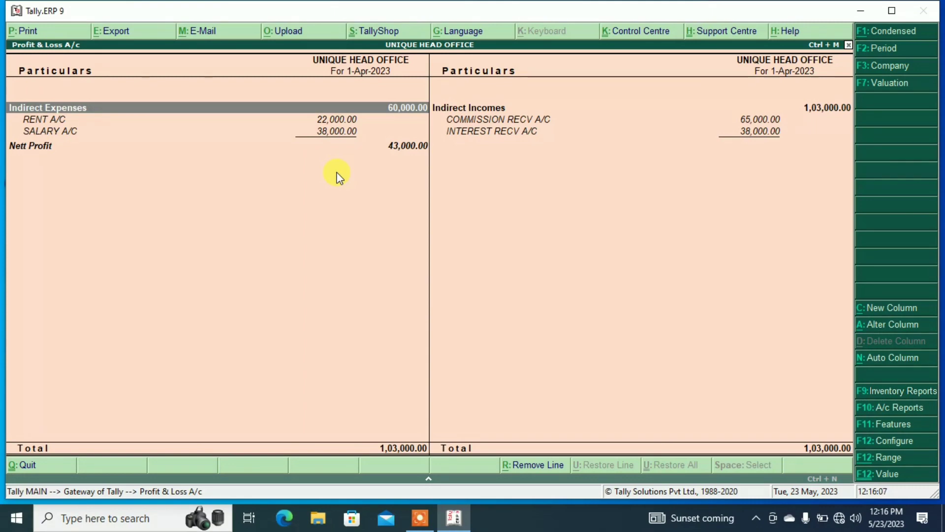
key("Escape")
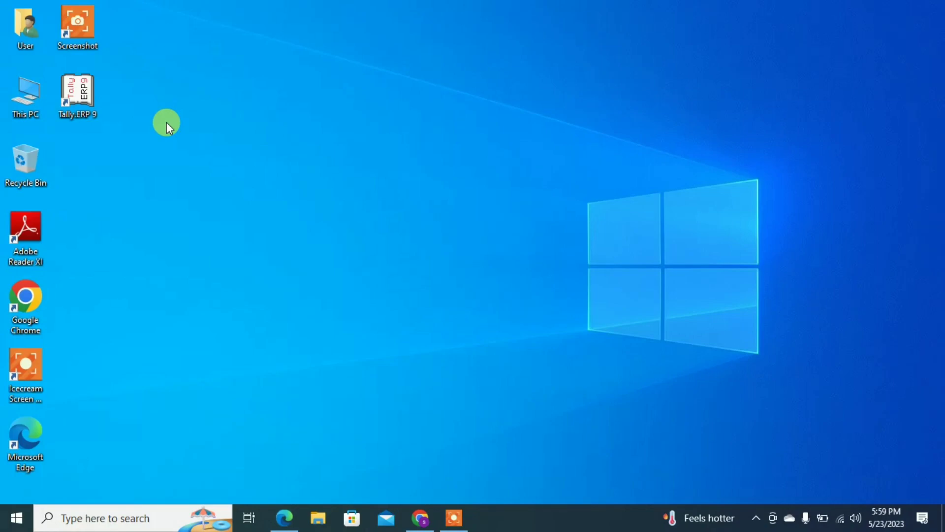
- Launch Tally.ERP 9 from the desktop and start creating a new company
left_click(76, 94)
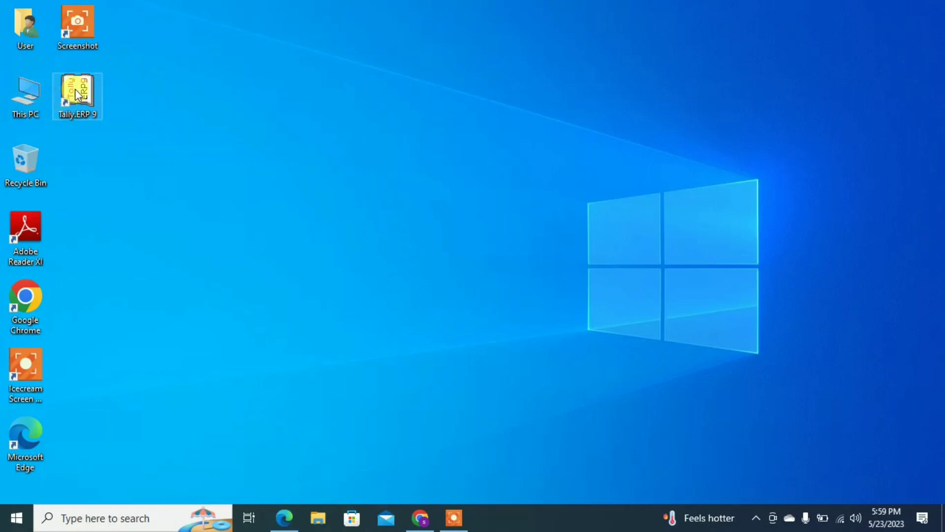
double_click(80, 89)
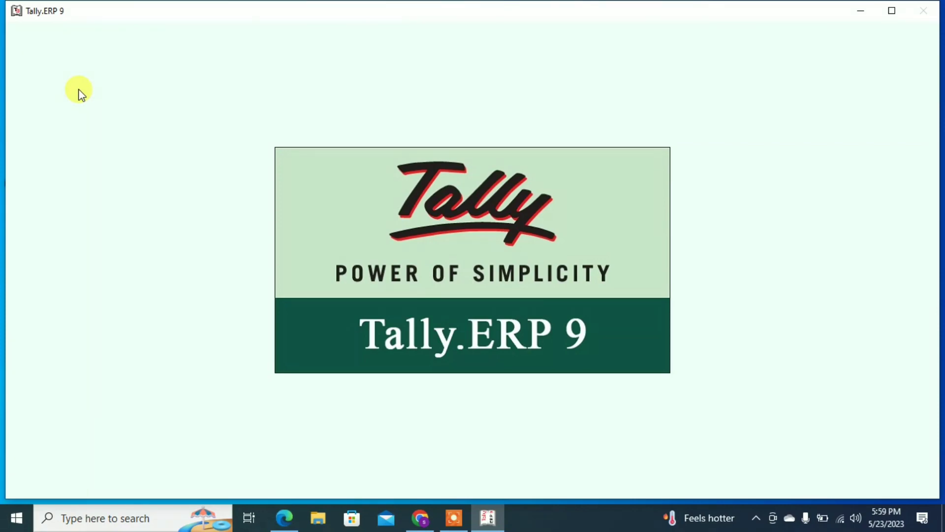
key("Down")
key("Down")
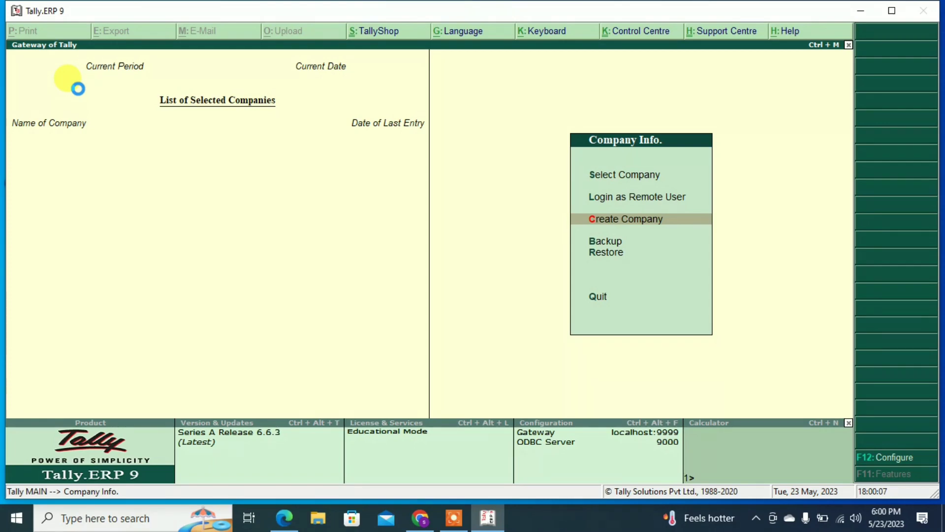
key("Return")
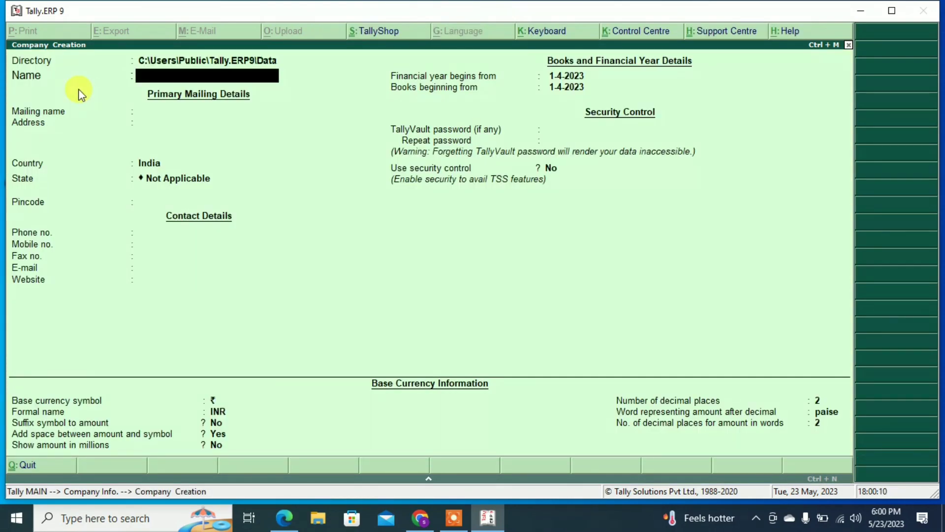
- Name the company Xyz, keep country India, set the state to West Bengal, leave the remaining details at their defaults, and save it
type("Xyz")
key("Return")
key("Return")
key("Return")
key("Return")
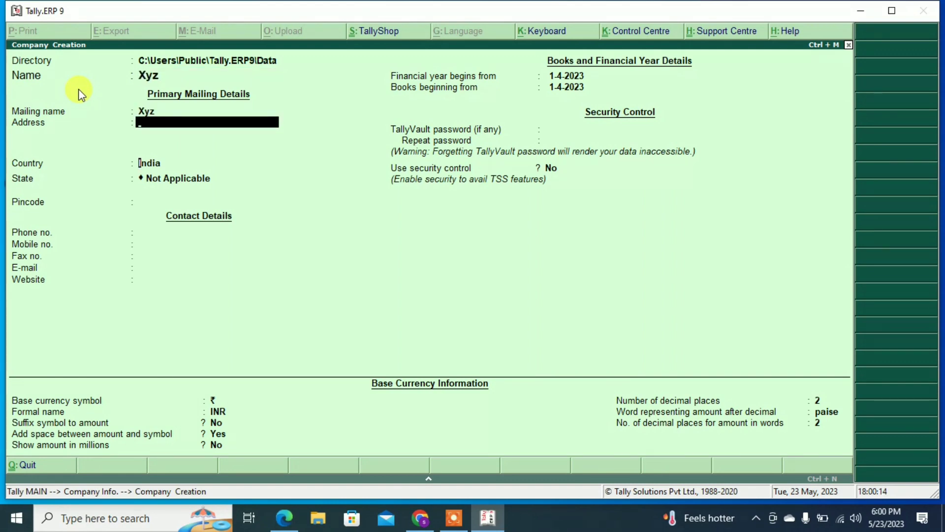
type("w")
key("Return")
key("Return")
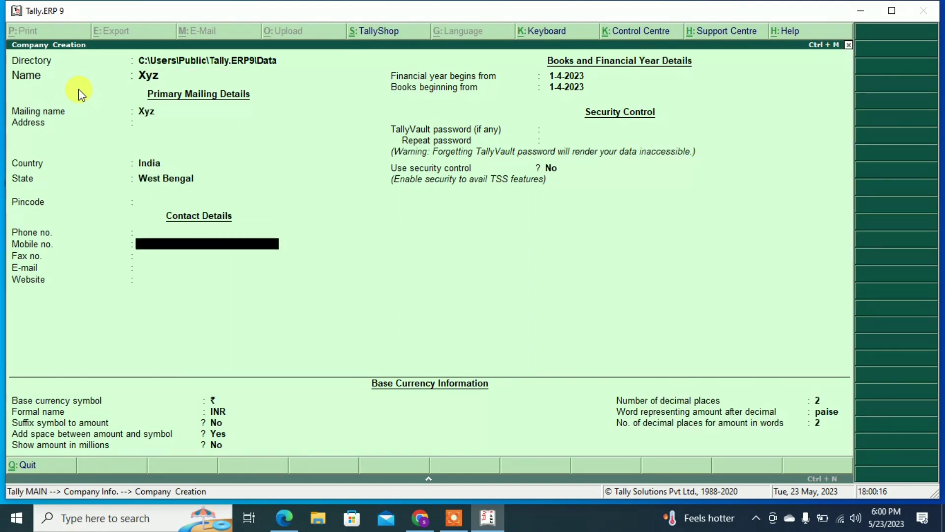
key("Return")
key("Return")
key("Return")
key("Return")
key("Return")
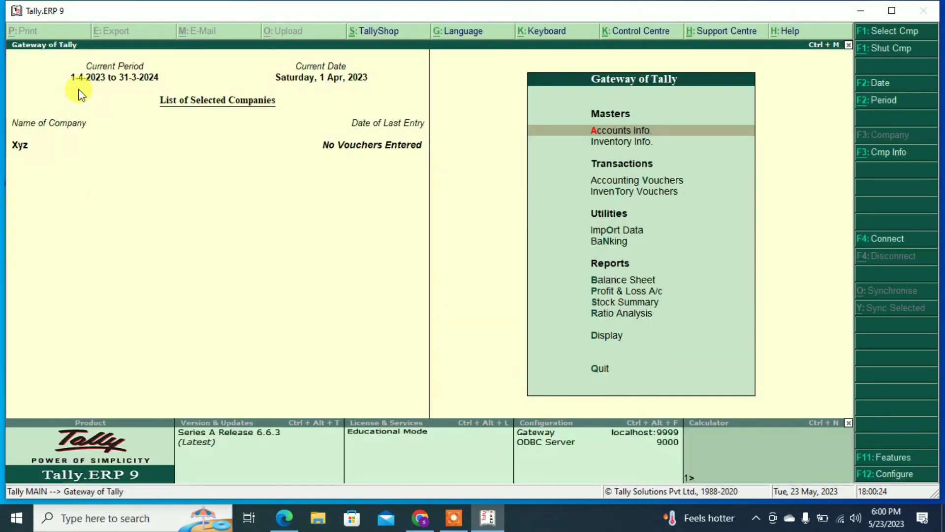
- Create a single ledger named RENT A/C under Indirect Expenses in the company Xyz and save it
key("Return")
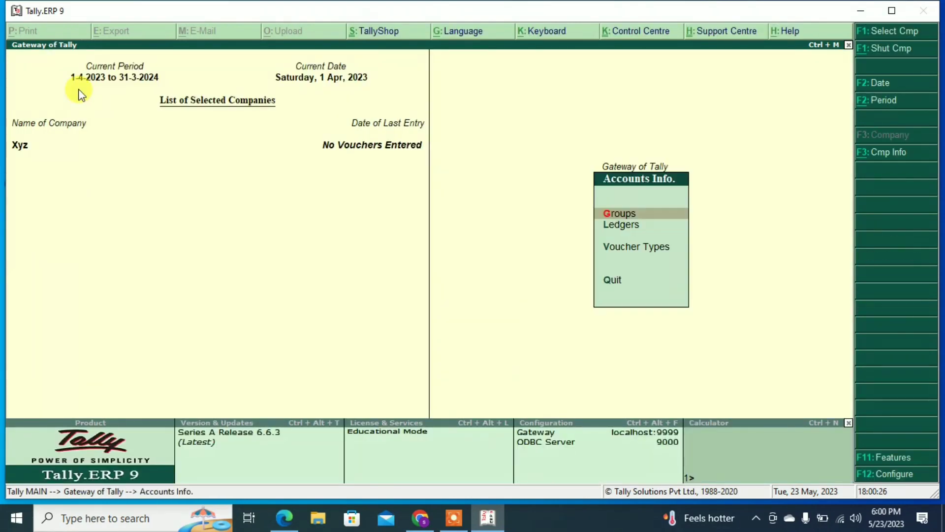
key("Down")
key("Return")
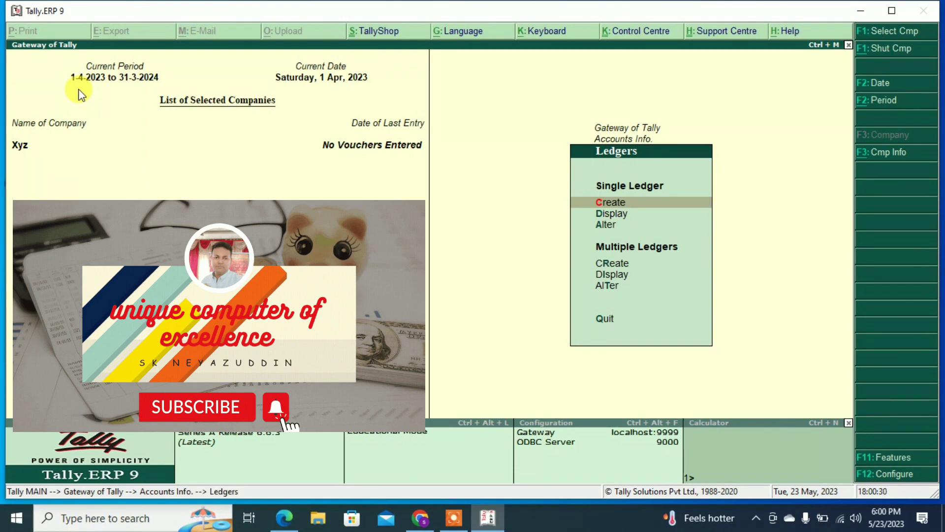
key("Return")
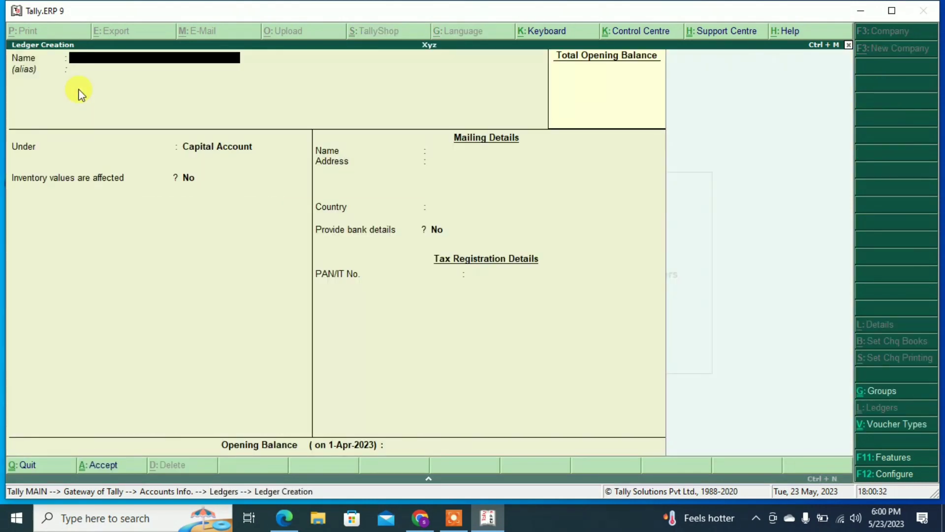
type("RENT A/C")
key("Return")
key("Return")
type("IND")
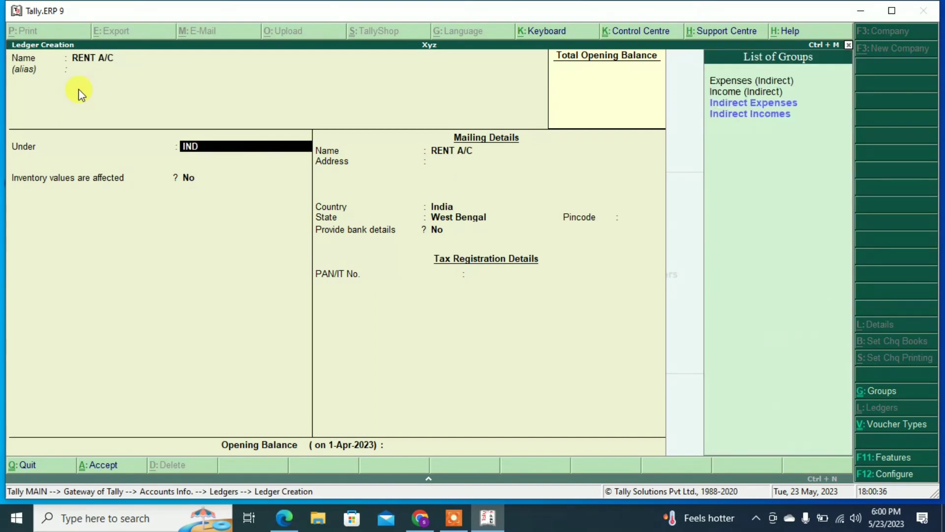
key("Down")
key("Down")
key("Return")
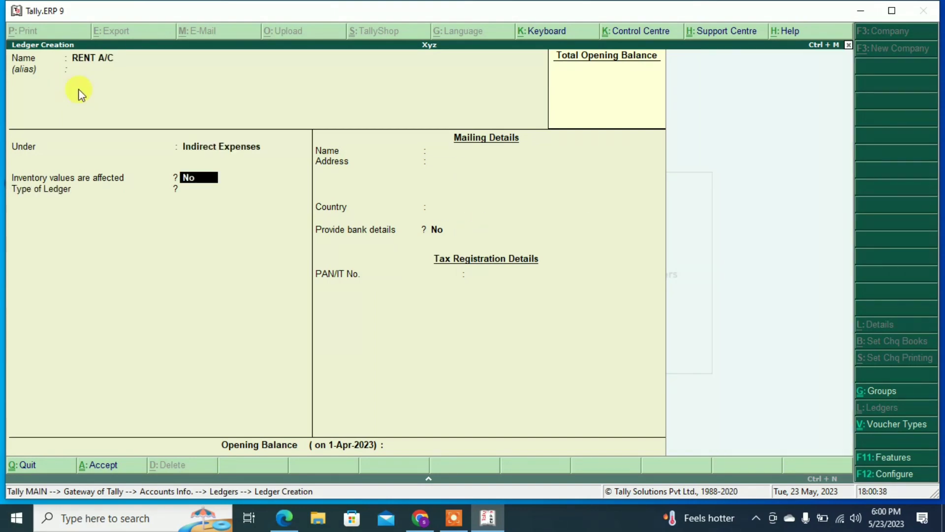
key("ctrl+a")
- Create the ledger SALARY A/C, keeping it under Indirect Expenses, and save it
type("SALA")
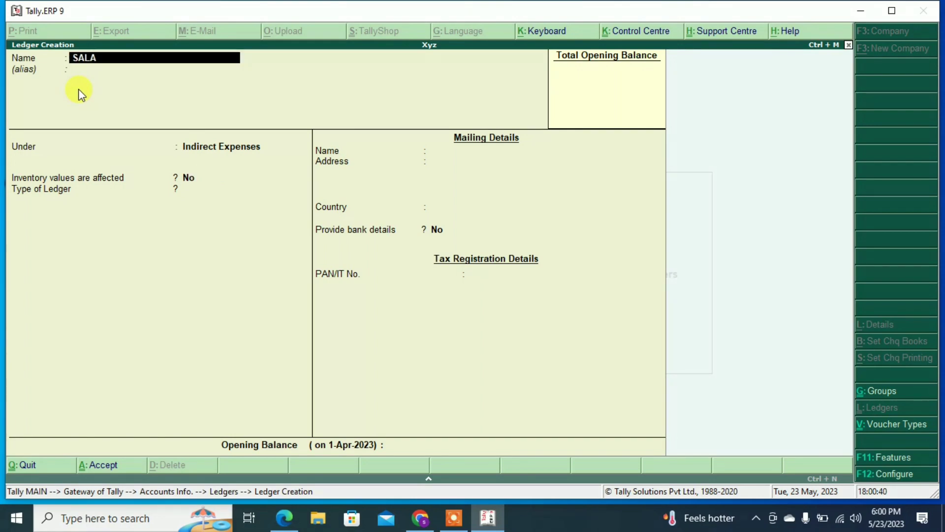
type("RY A/C")
key("Return")
key("Return")
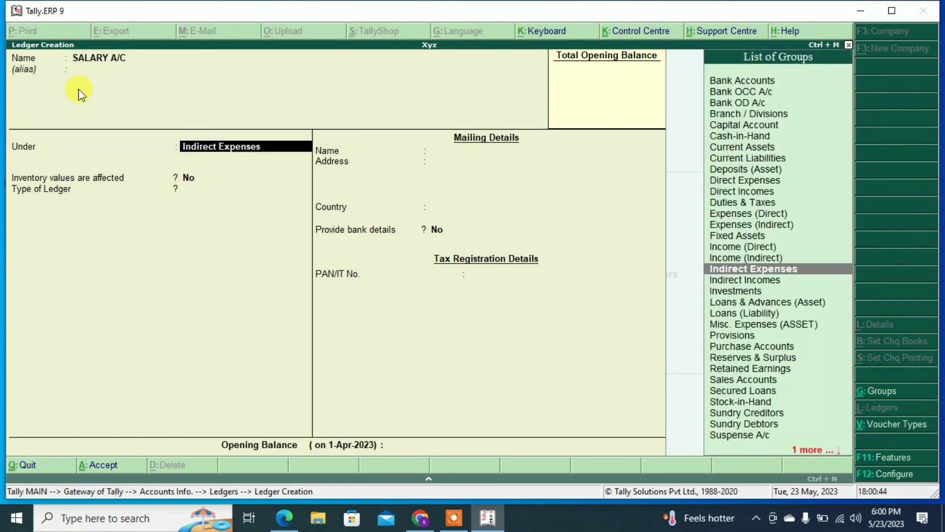
key("ctrl+a")
- Create the ledger COMMISSION REC A/C under Indirect Incomes, with inventory values not affected, and save it
type("COMMI")
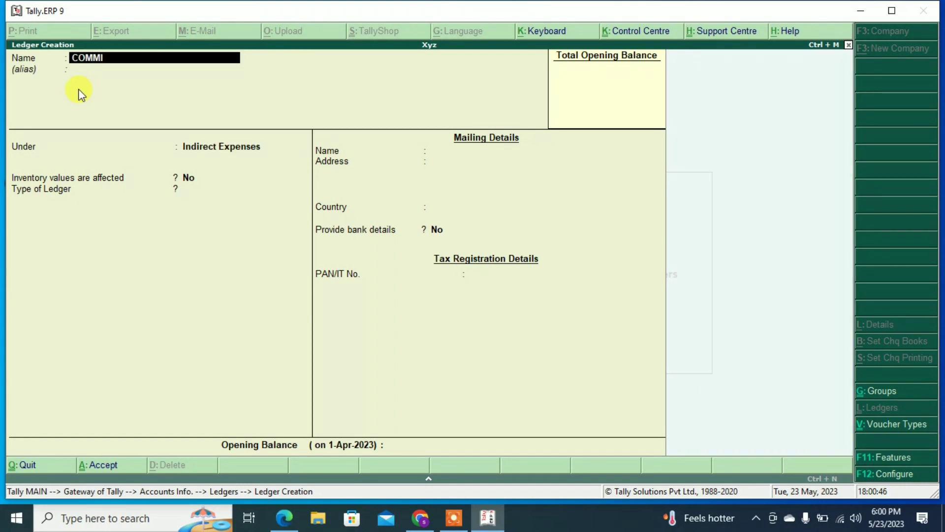
type("SSION REC A/C")
key("Return")
key("Return")
key("Down")
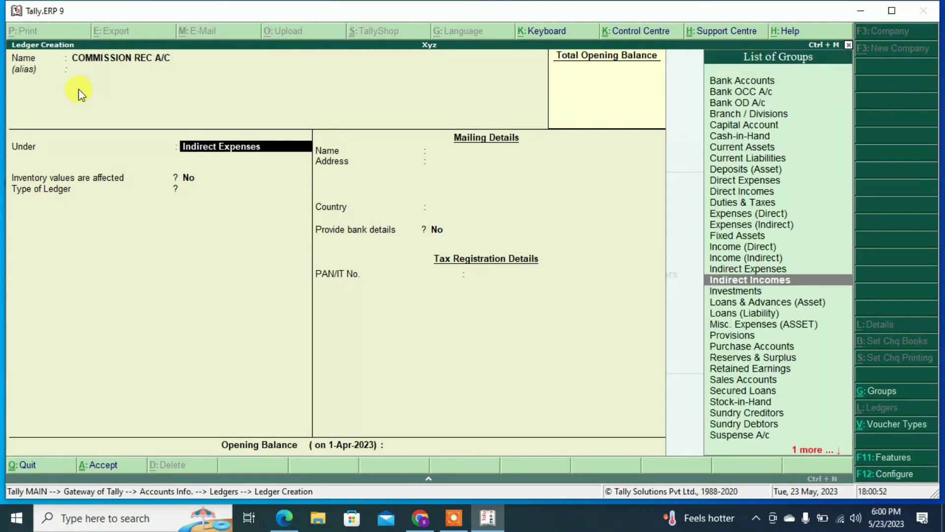
key("Return")
key("Return")
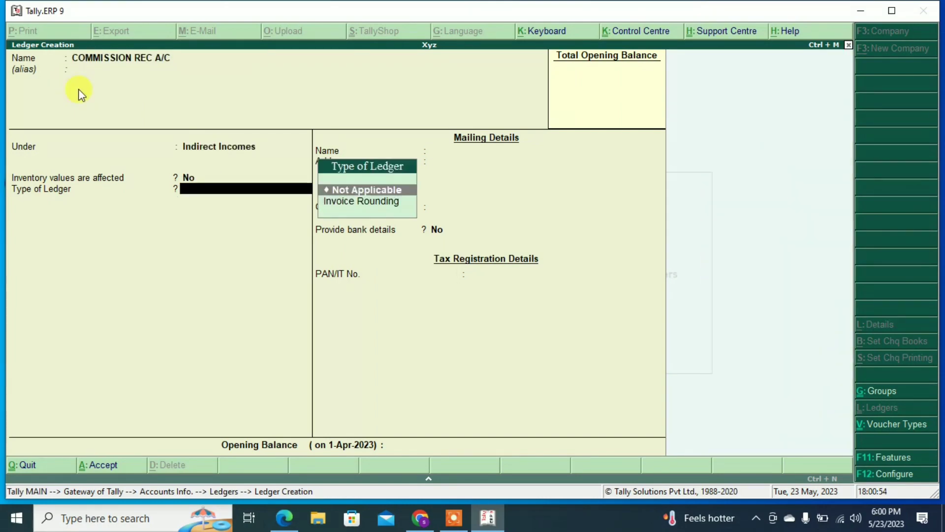
key("ctrl+a")
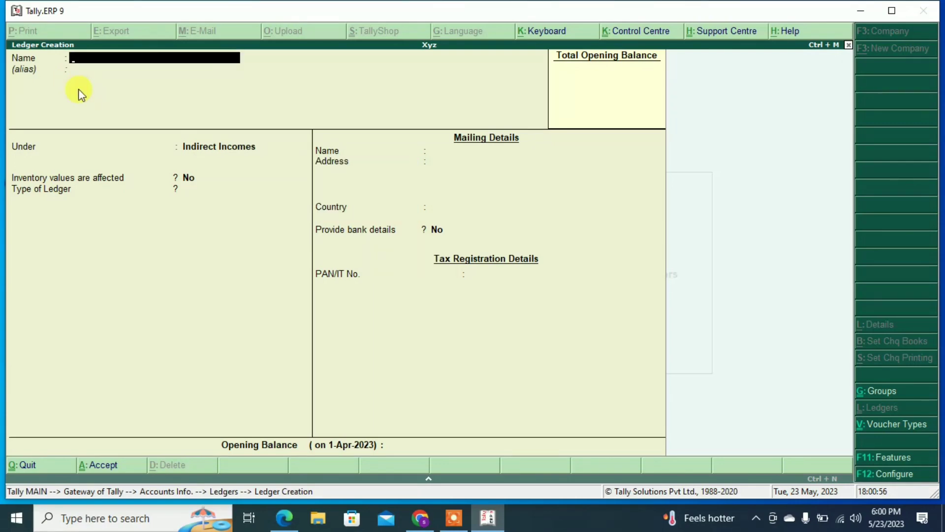
- Create the ledger INTEREST RECV A/C, keeping it under Indirect Incomes, and save it
type("INTEREST RECV A/C")
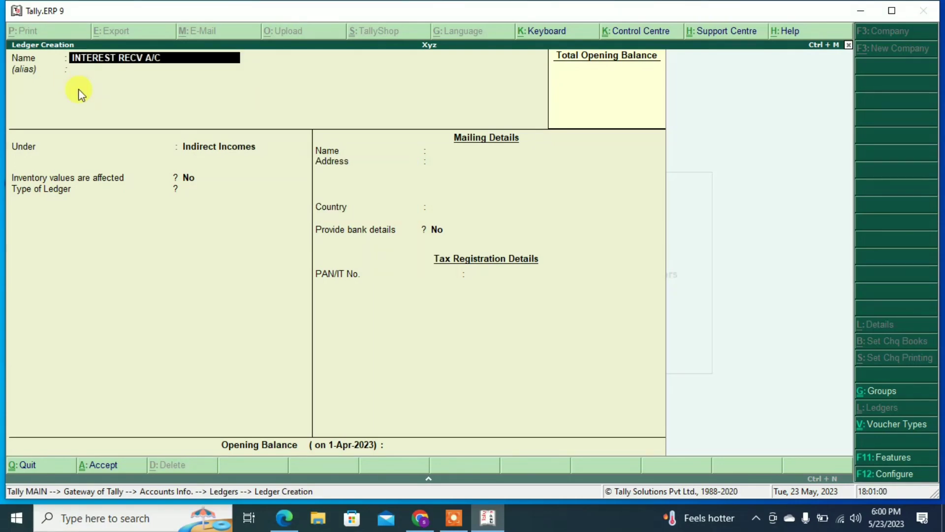
key("Return")
key("Return")
key("Return")
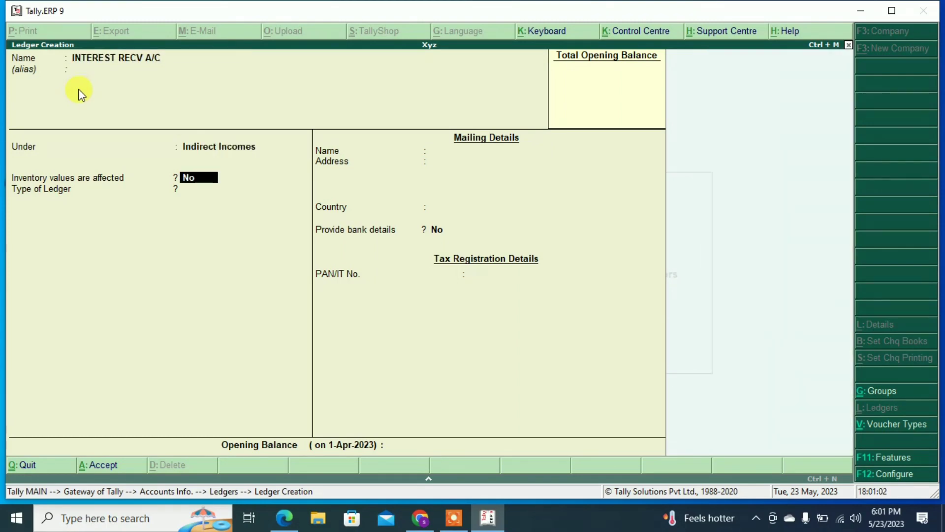
key("ctrl+a")
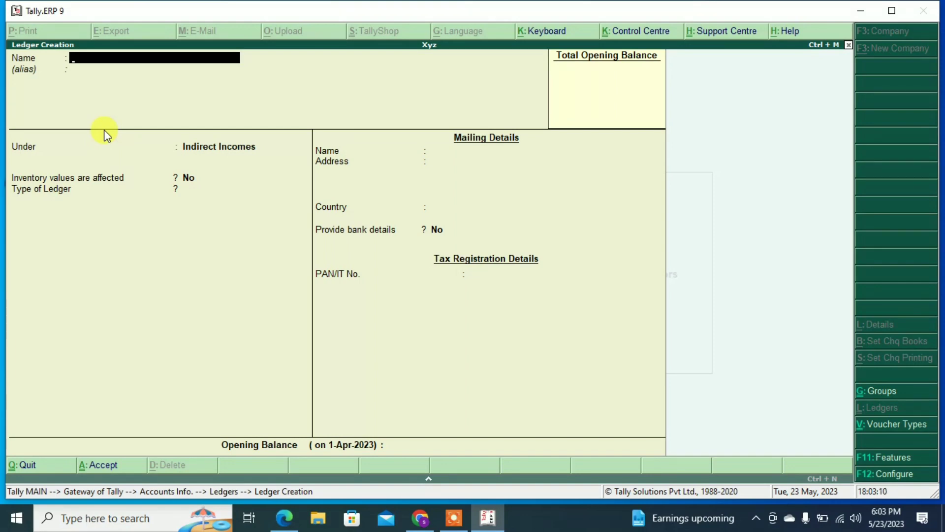
- Leave ledger creation and open accounting voucher entry for a payment in the company Xyz
key("Escape")
key("Return")
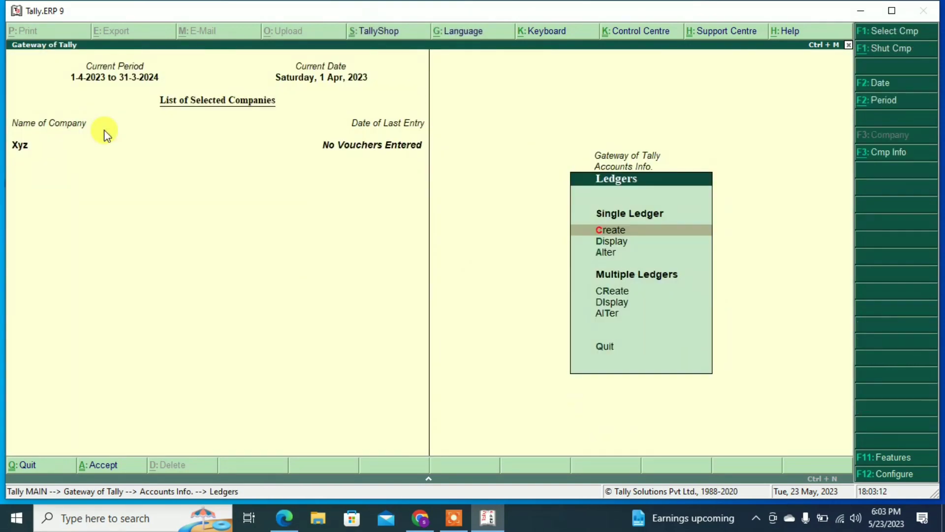
key("Escape")
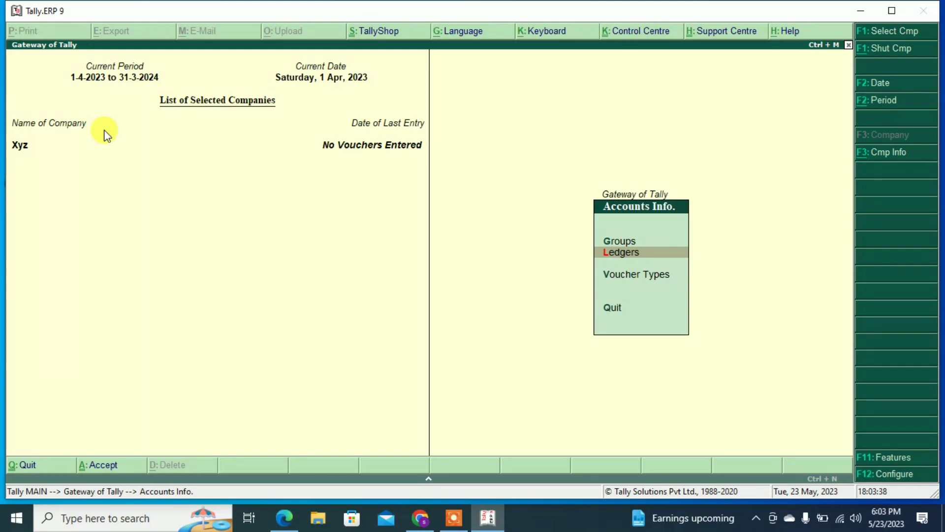
key("Escape")
key("Down")
key("Down")
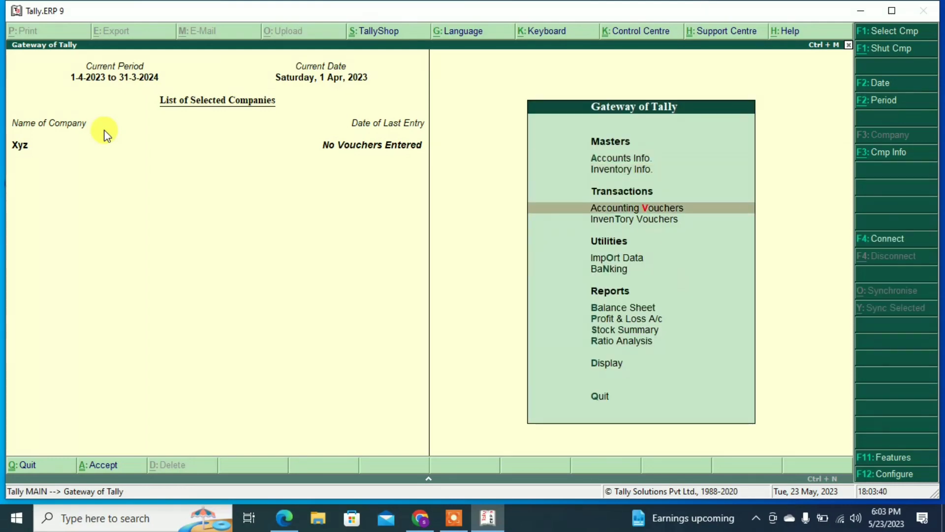
key("Return")
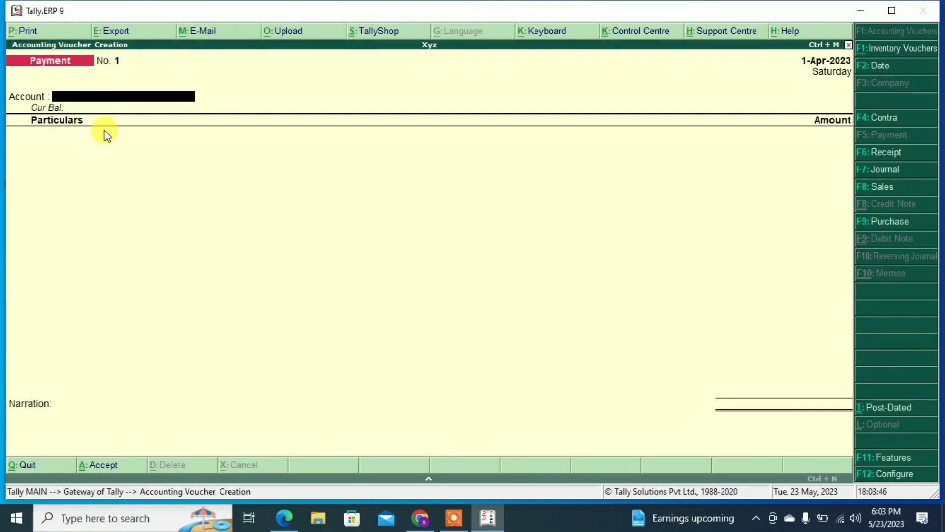
- Disable single entry mode for payment/receipt/contra vouchers in the payment voucher configuration and save it
left_click(889, 480)
key("Return")
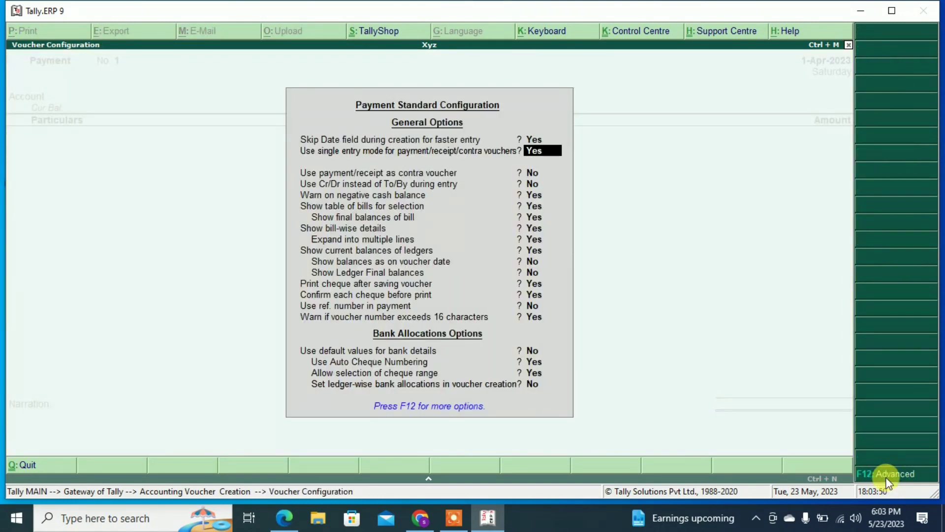
key("n")
key("Return")
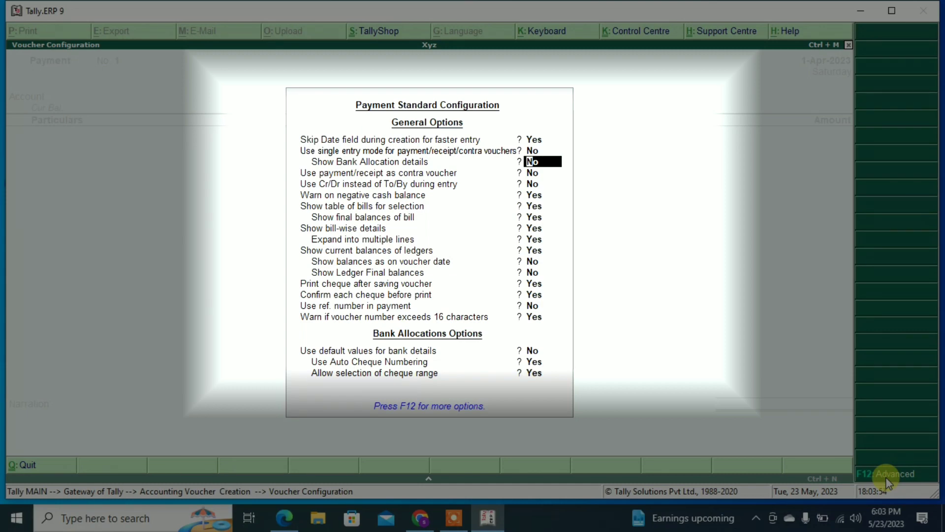
key("ctrl+a")
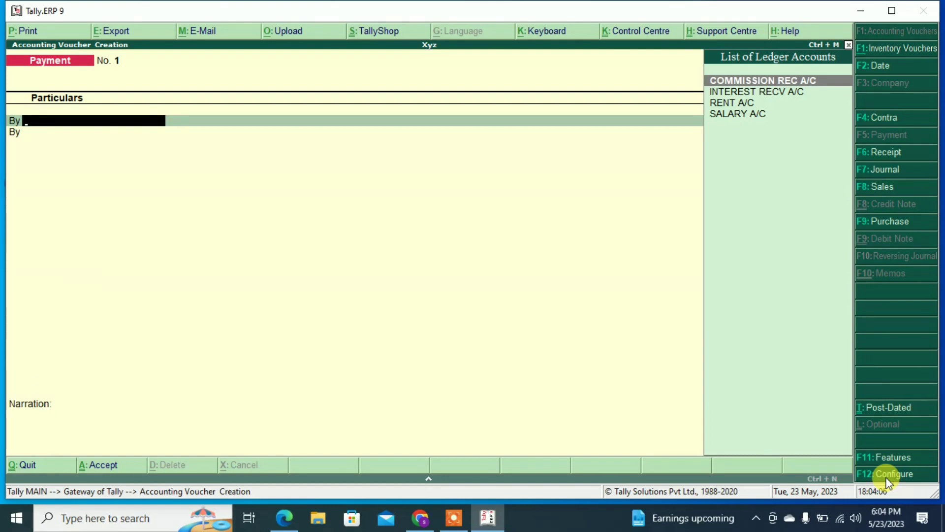
- Re-enable single entry mode for payment/receipt/contra vouchers in the voucher configuration and save it
left_click(889, 475)
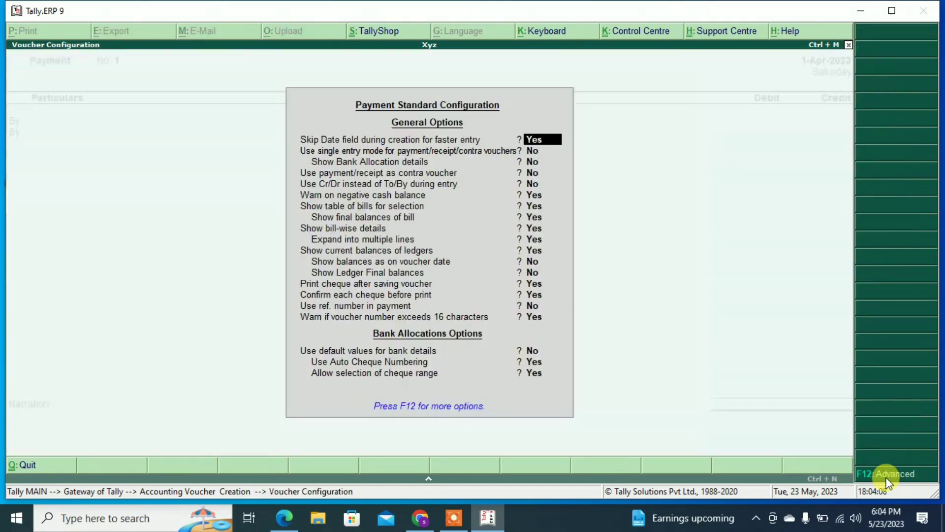
key("Return")
type("y")
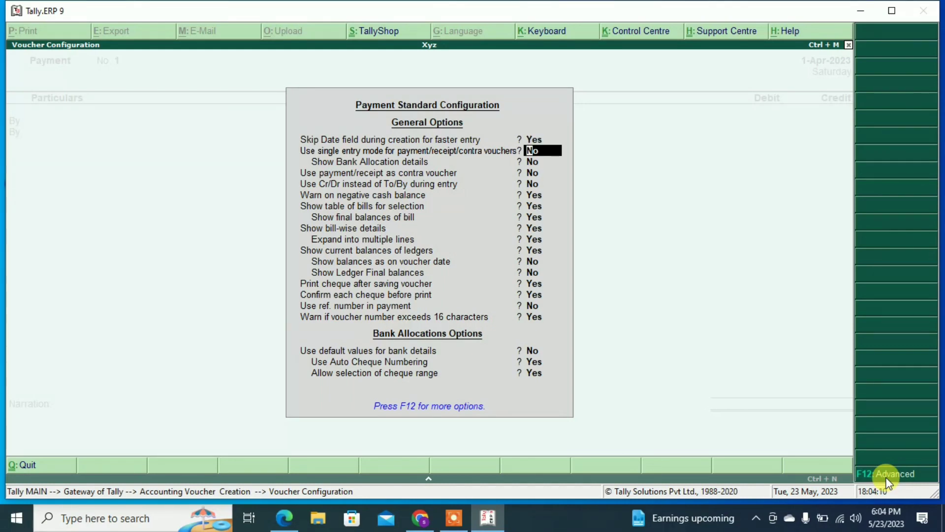
key("Return")
key("ctrl+a")
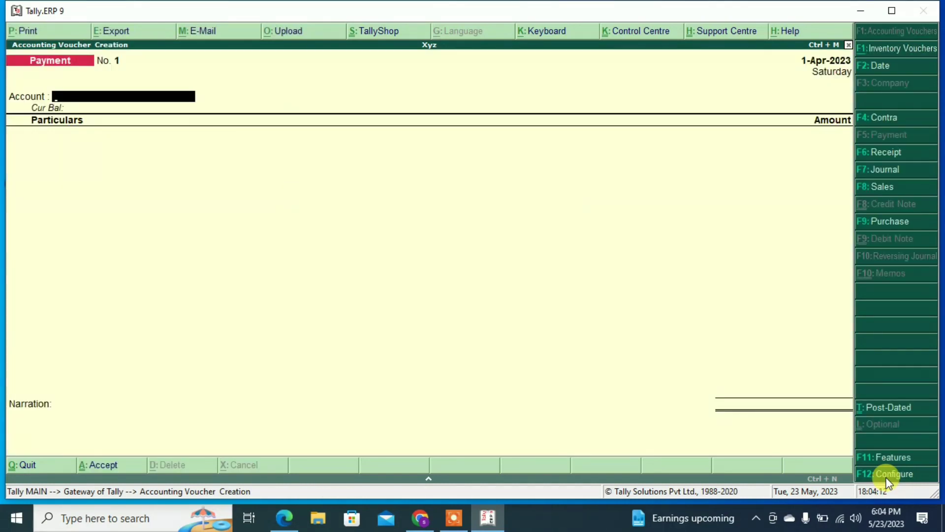
- Record a payment voucher from the Cash account for SALARY A/C with an amount of 10000, without narration, and save it
type("ca")
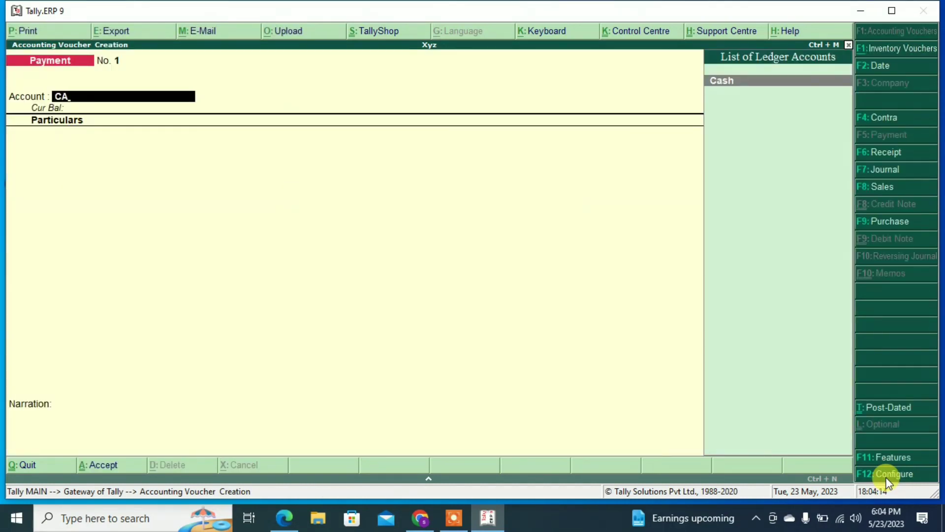
key("Return")
type("sa")
key("Return")
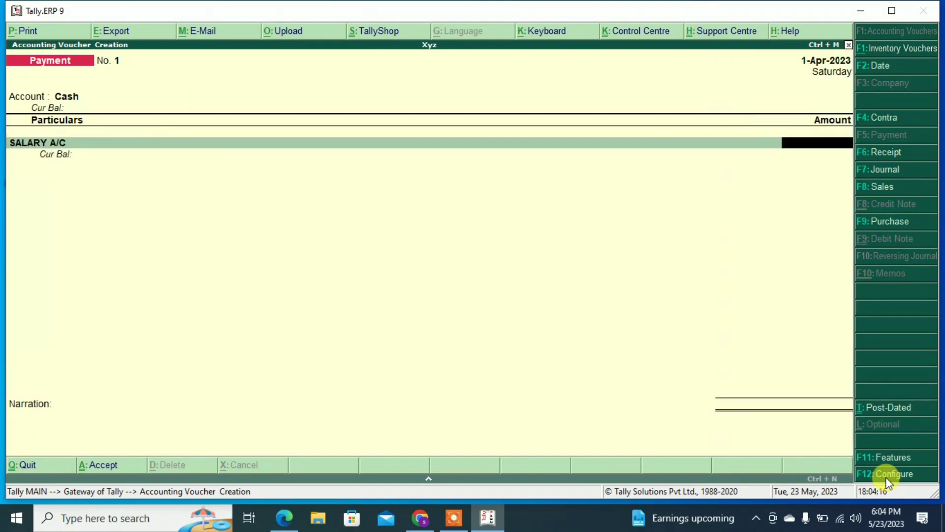
type("10000")
key("Return")
key("Return")
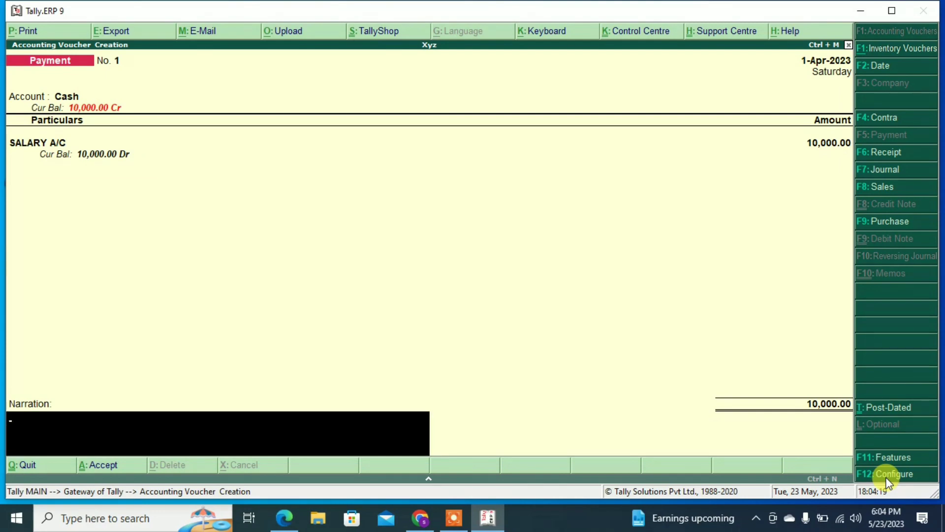
key("Return")
key("Return")
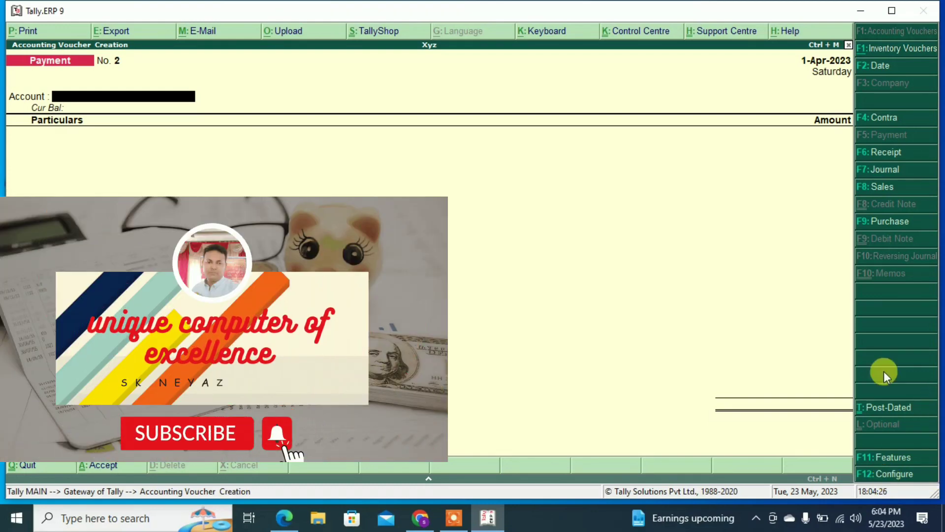
- Record a payment voucher dated 1-5 from the Cash account for RENT A/C with an amount of 5000 and save it
left_click(879, 72)
type("1-5")
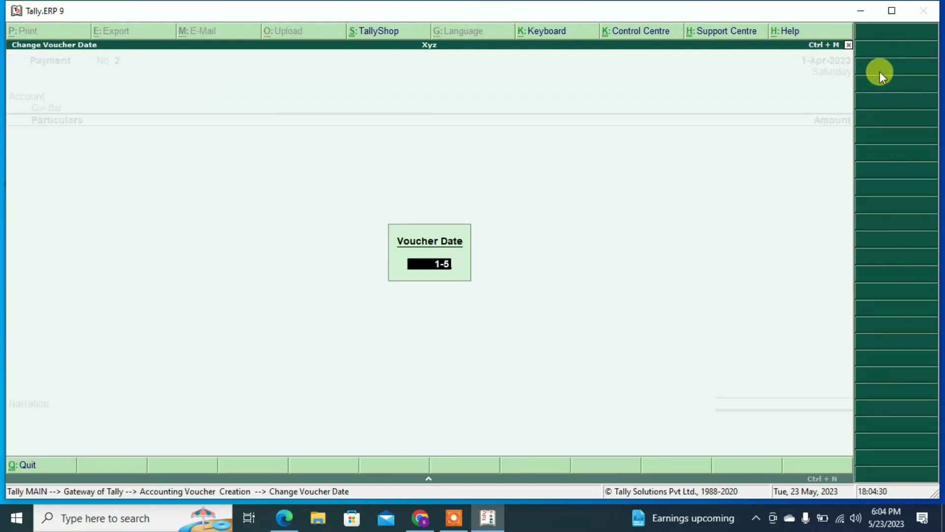
key("Return")
type("CA")
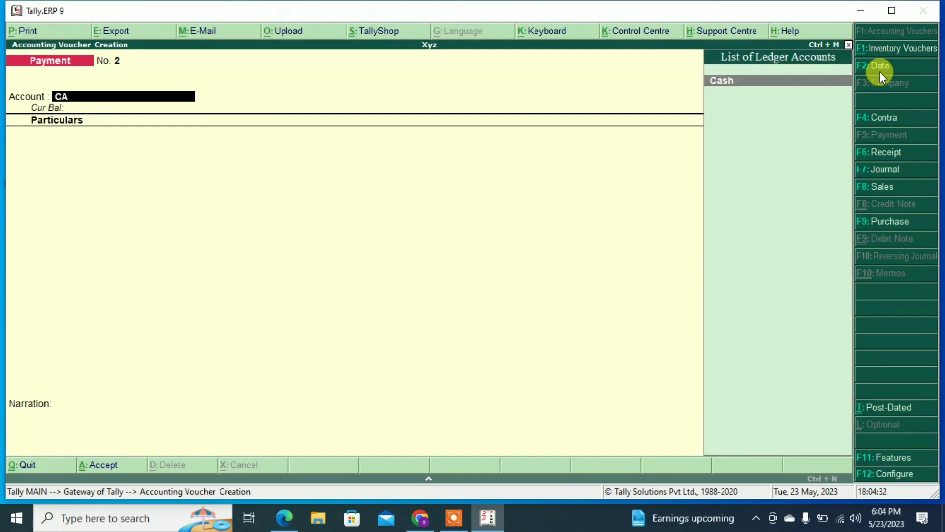
key("Return")
type("RE")
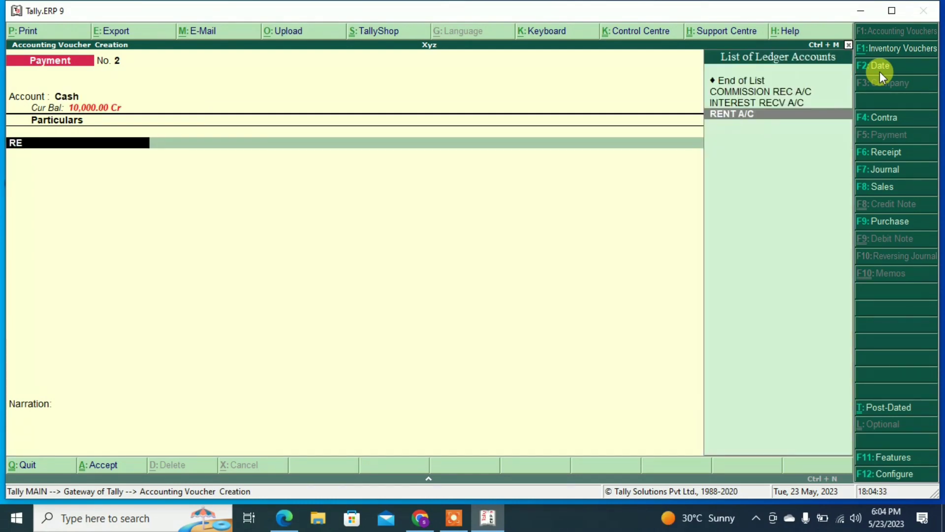
key("Return")
type("5000")
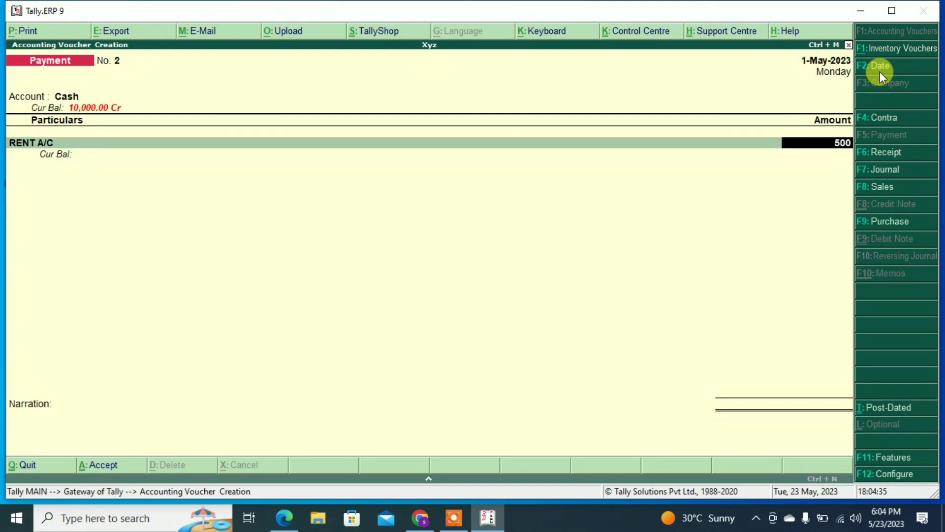
key("Return")
key("ctrl+a")
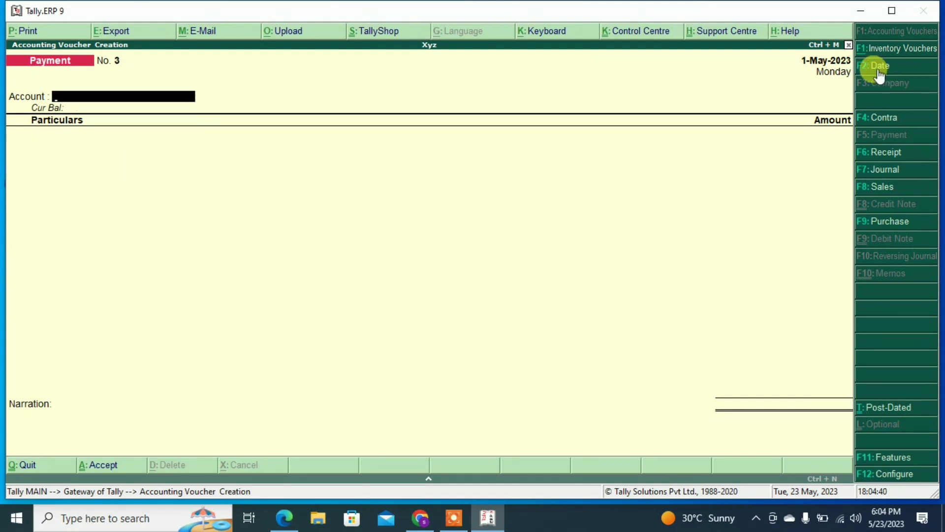
- Set the voucher date to 1-6
left_click(879, 71)
key("BackSpace")
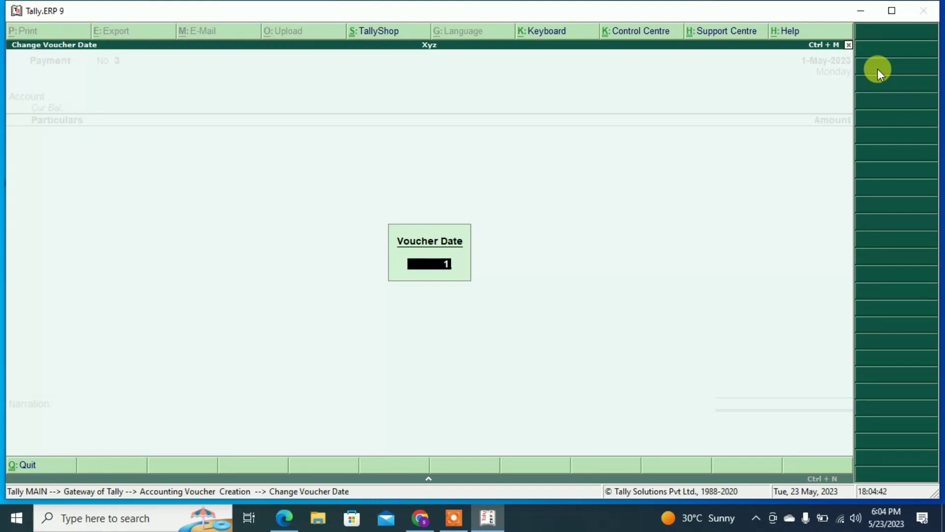
type("1-6")
key("Return")
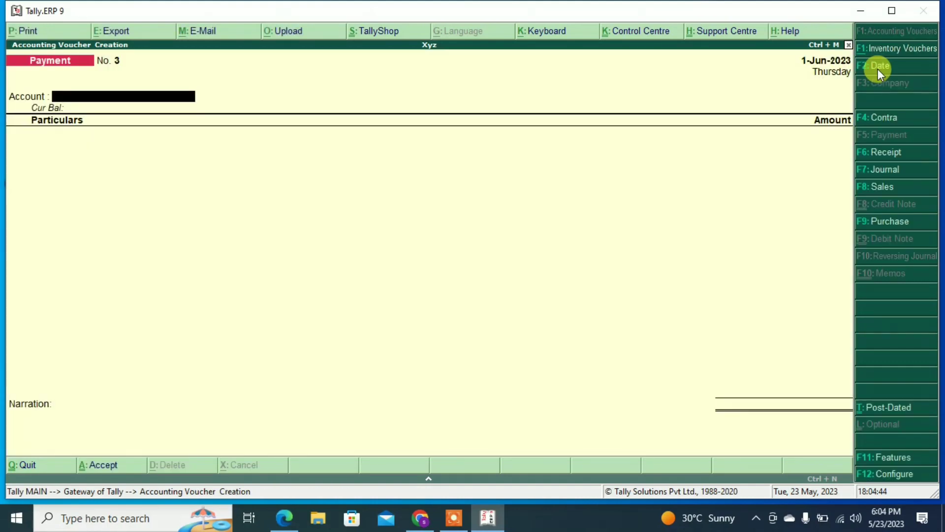
- Record a receipt voucher into the Cash account from COMMISSION REC A/C with an amount of 20000 and save it
left_click(866, 156)
type("C")
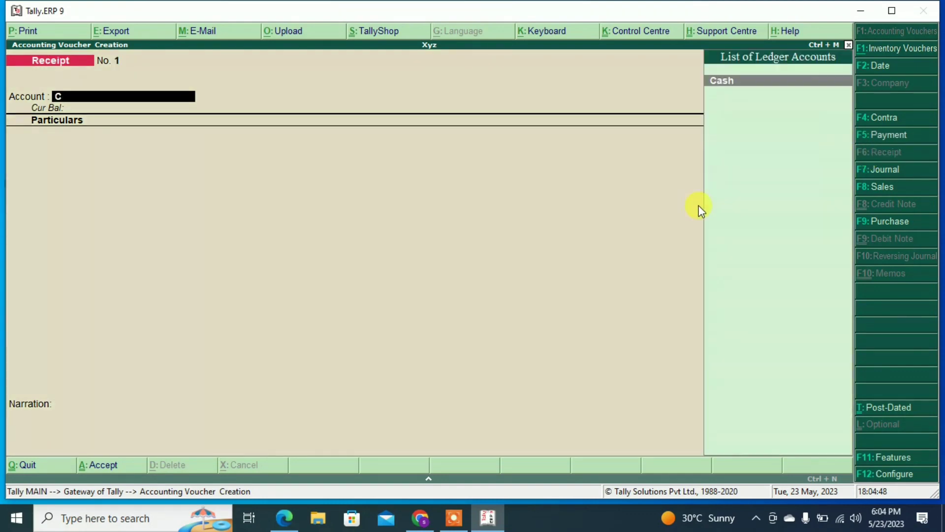
type("A")
key("Return")
type("CO")
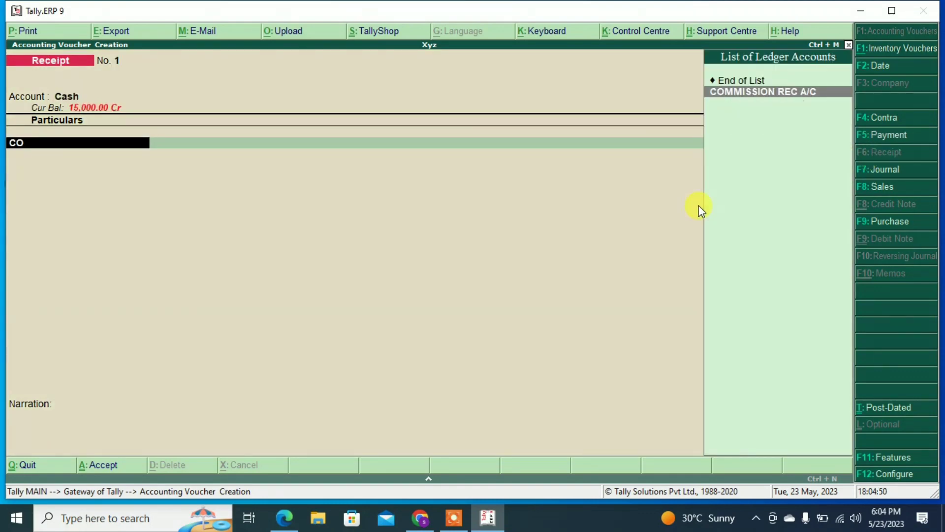
key("Return")
type("20000")
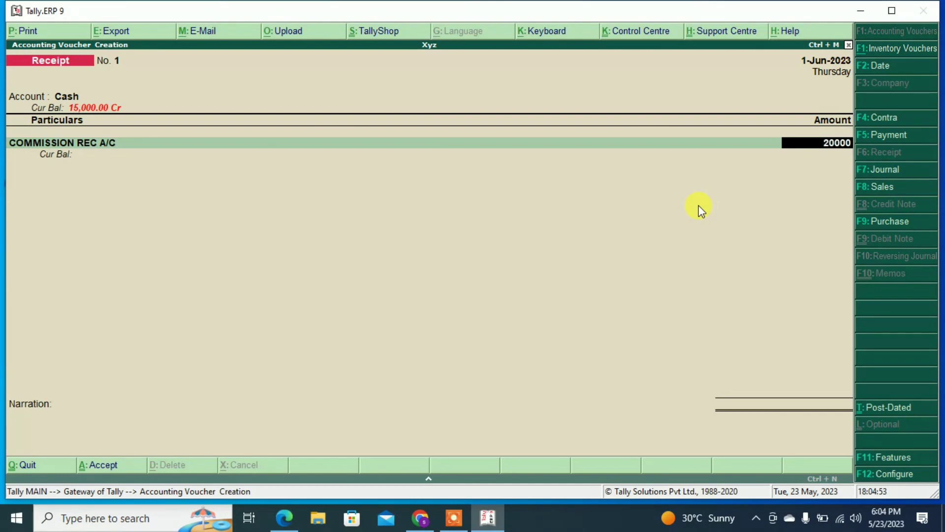
key("Return")
key("Return")
key("Return")
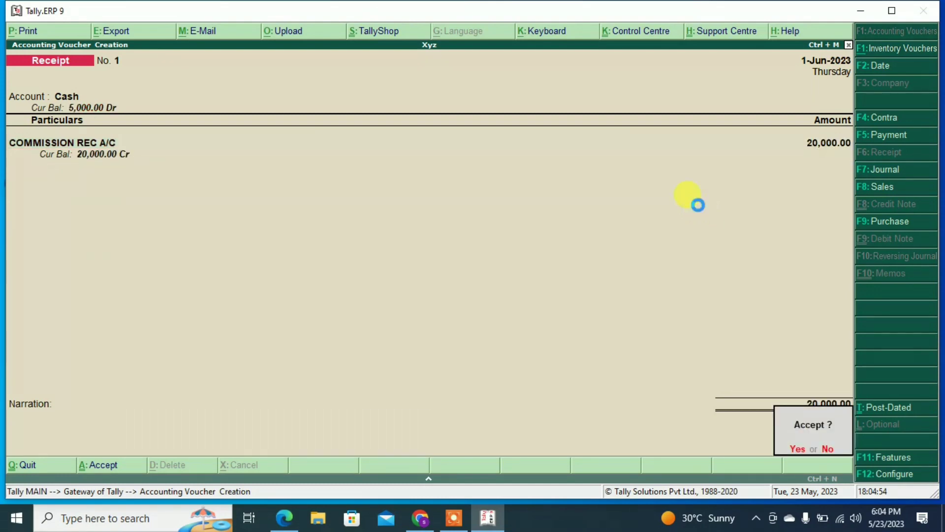
key("Return")
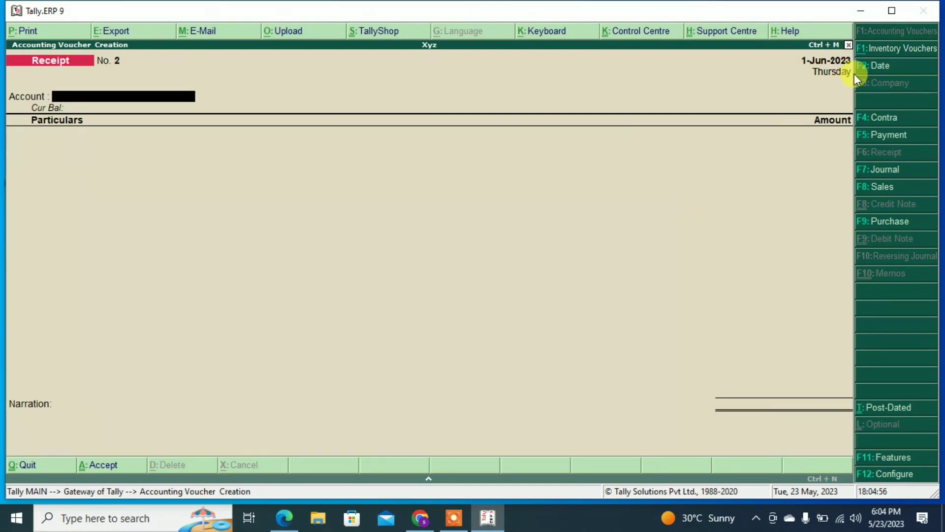
- Record a receipt voucher dated 1-7 into the Cash account from INTEREST RECV A/C with an amount of 10000 and save it
left_click(878, 65)
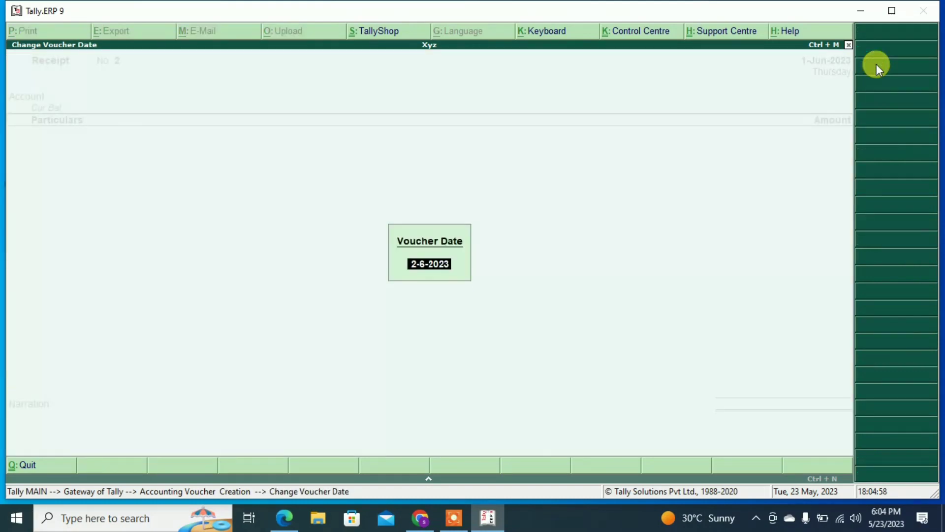
type("1-7")
key("Return")
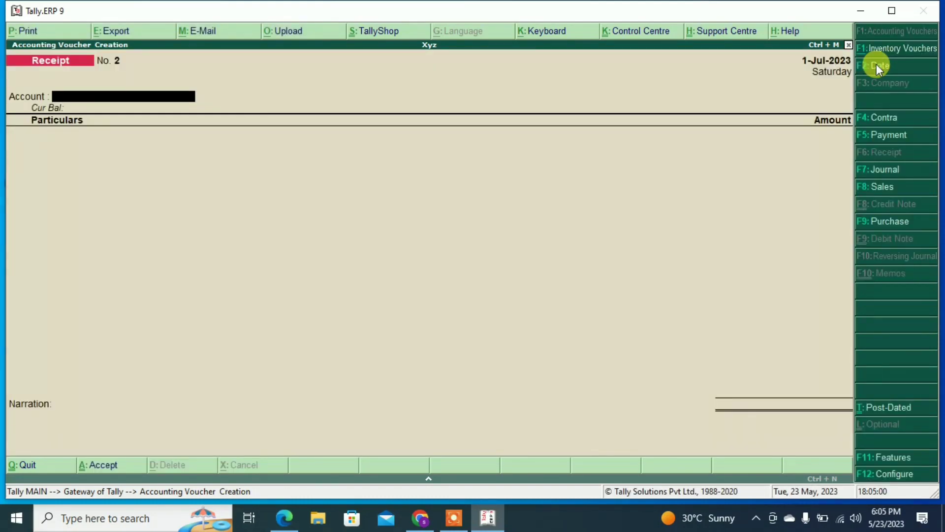
type("CA")
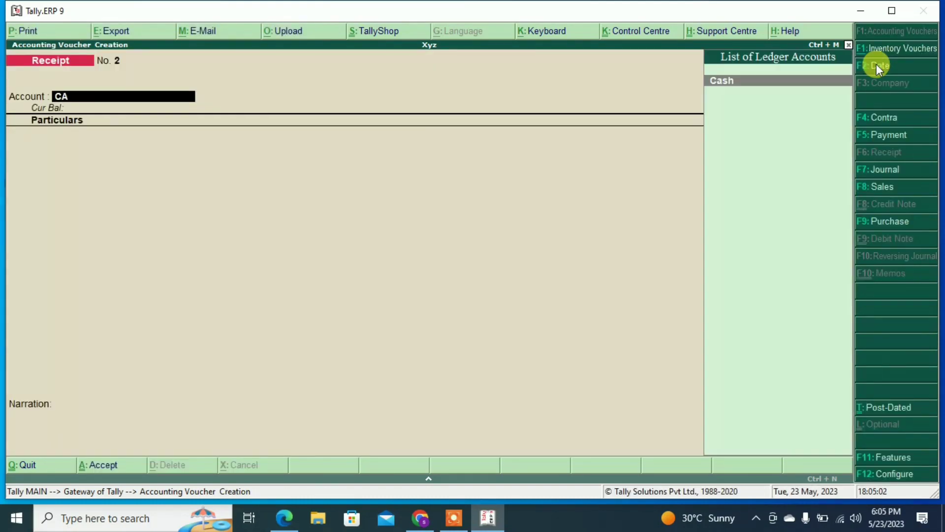
key("Return")
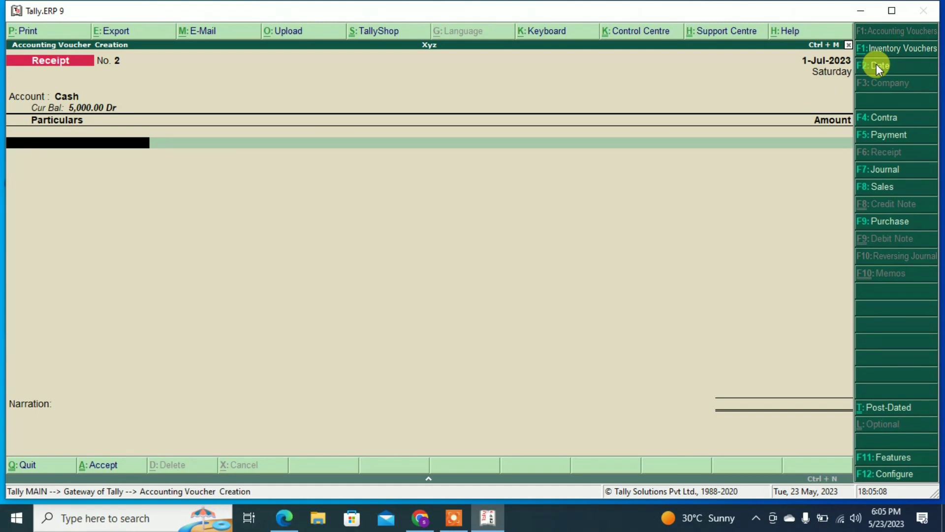
type("in")
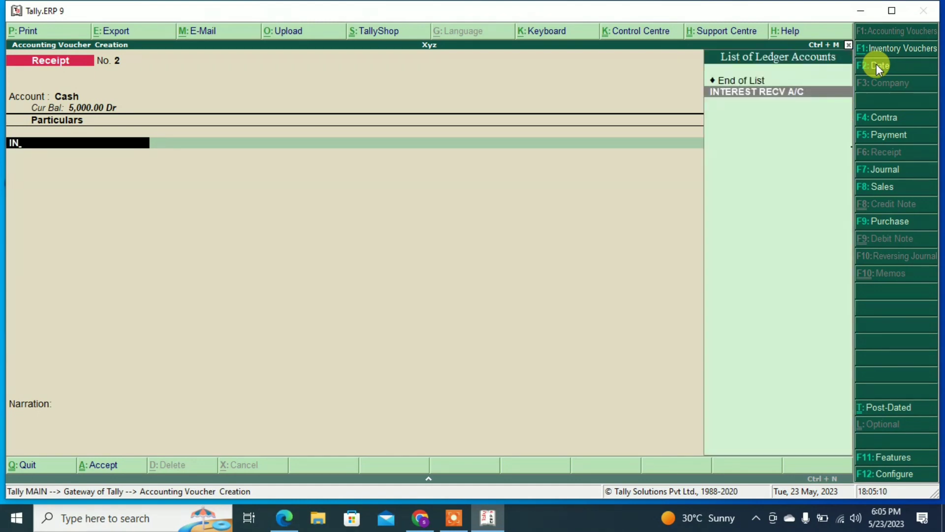
key("Return")
type("10000")
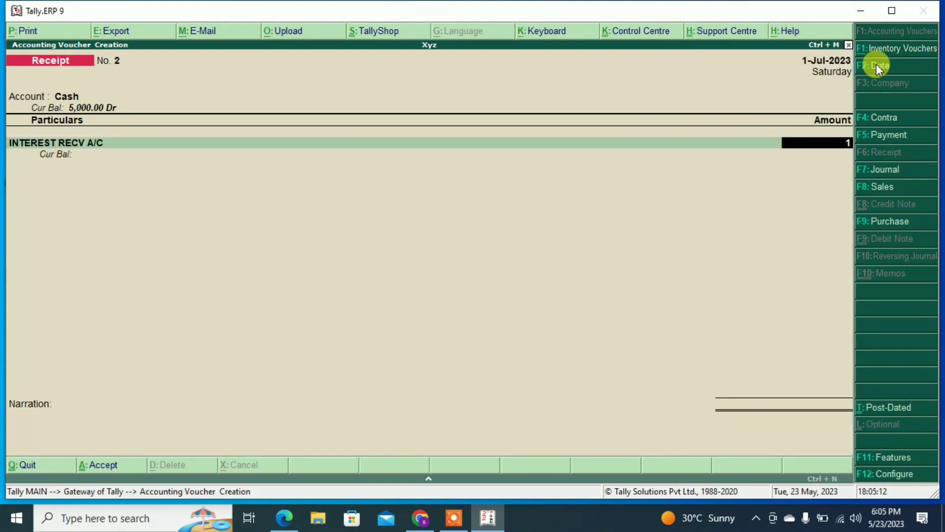
key("Return")
key("Return")
key("Return")
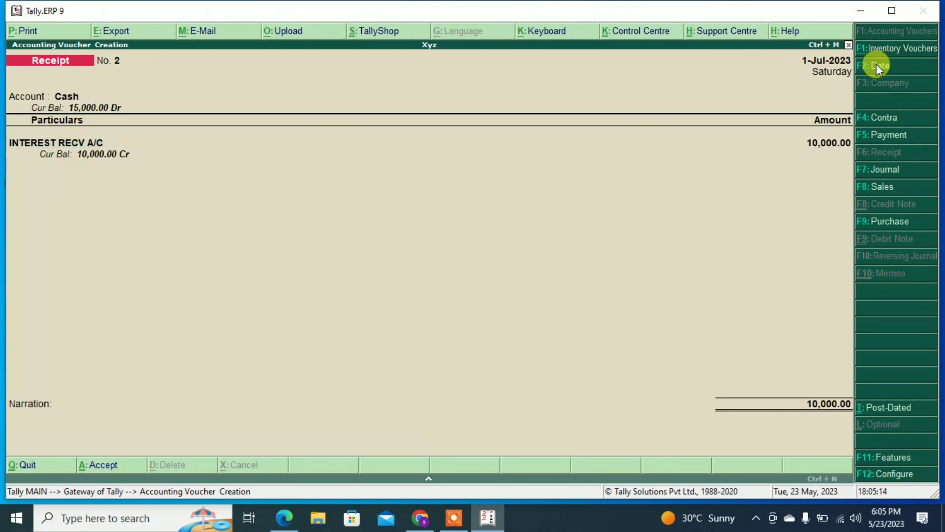
key("Return")
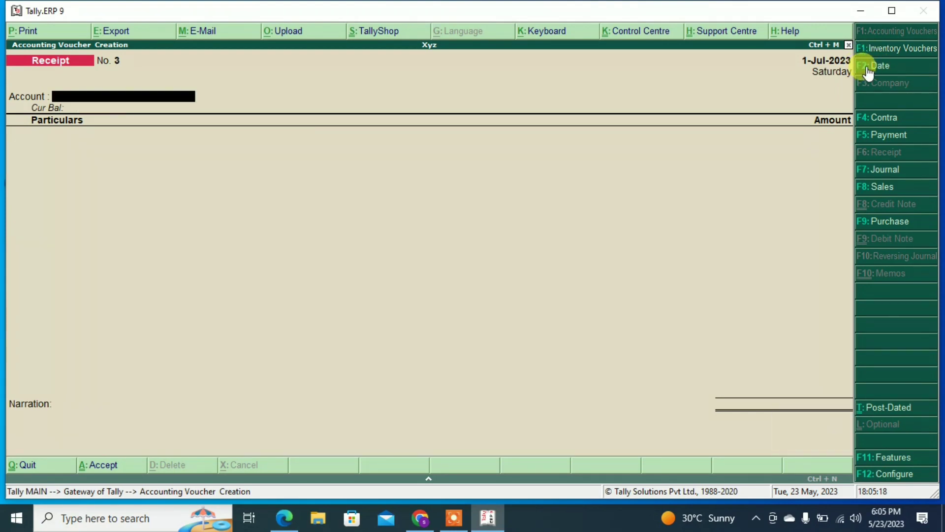
- Set the date of the new receipt voucher to 1-8
left_click(867, 66)
type("1-8")
key("Return")
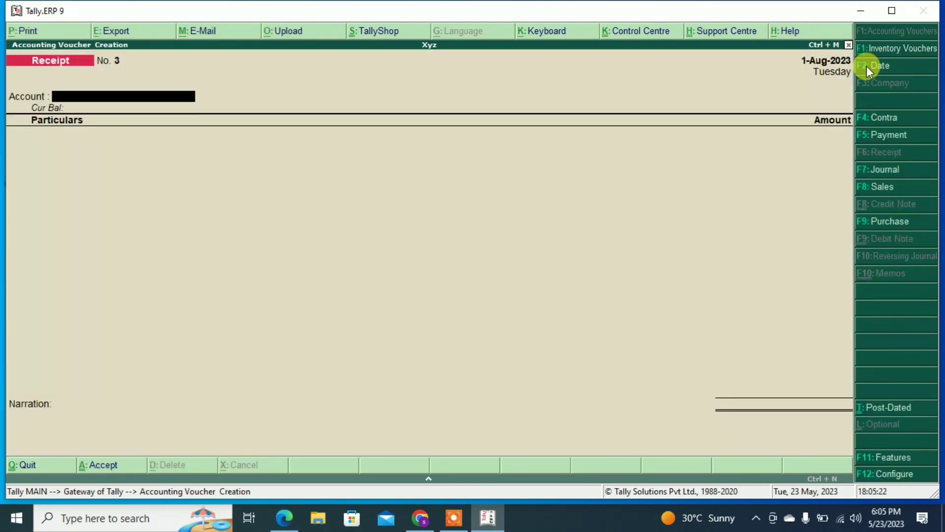
- Choose Cash as the receipt voucher's account and create the particulars ledger FEES RECV A/C under Direct Incomes
type("CA")
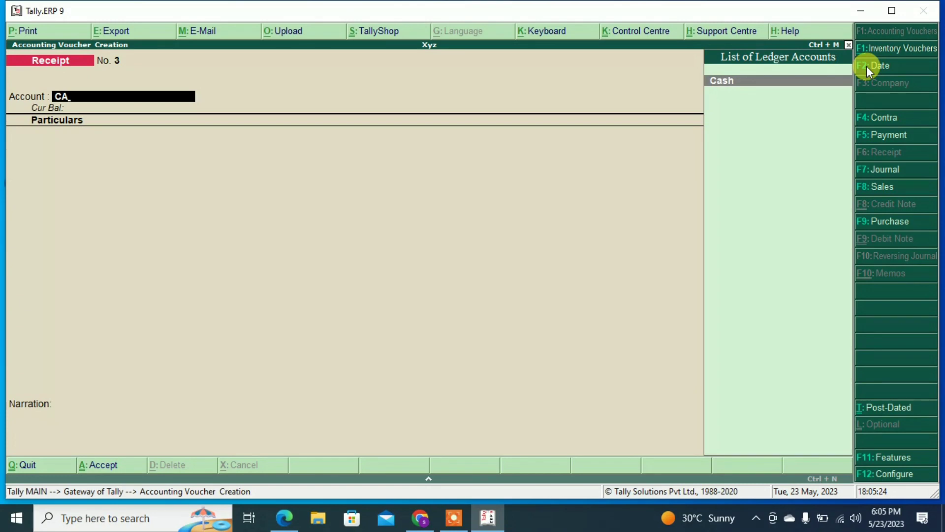
key("Return")
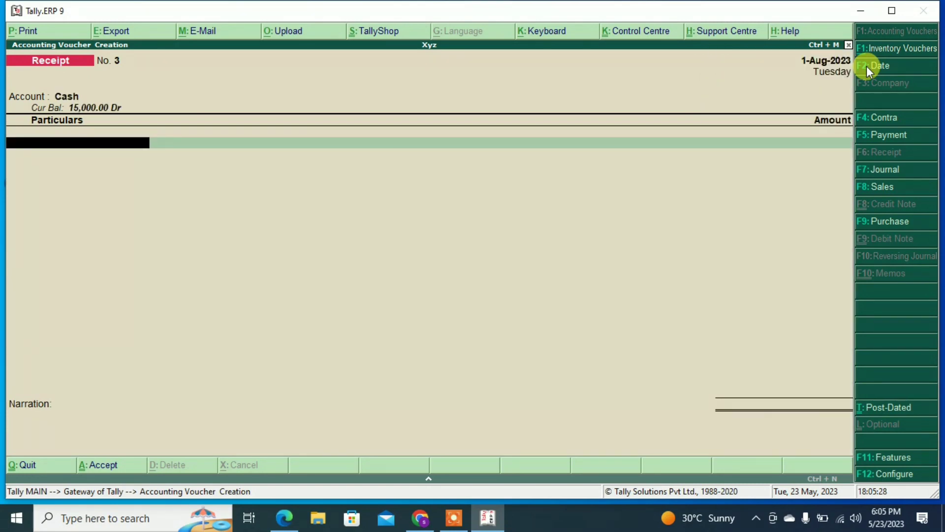
key("alt+c")
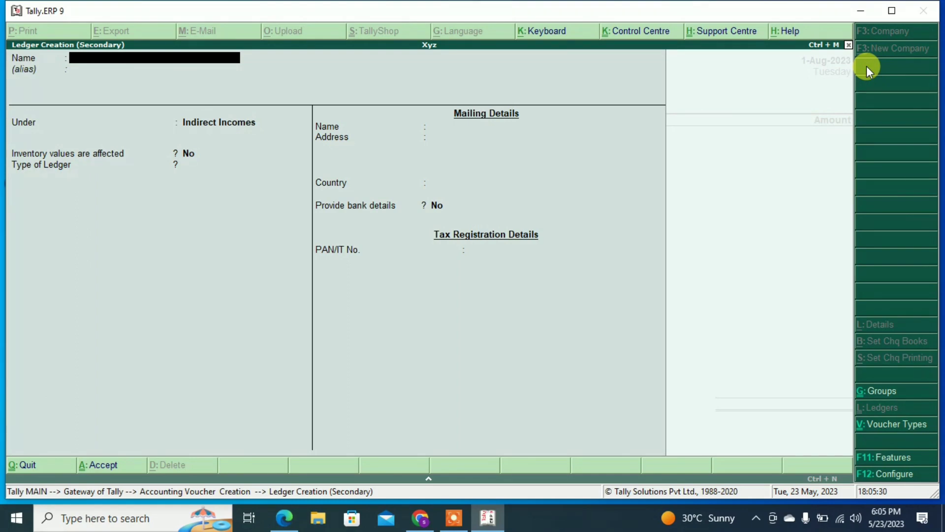
type("EES RECV A/C/")
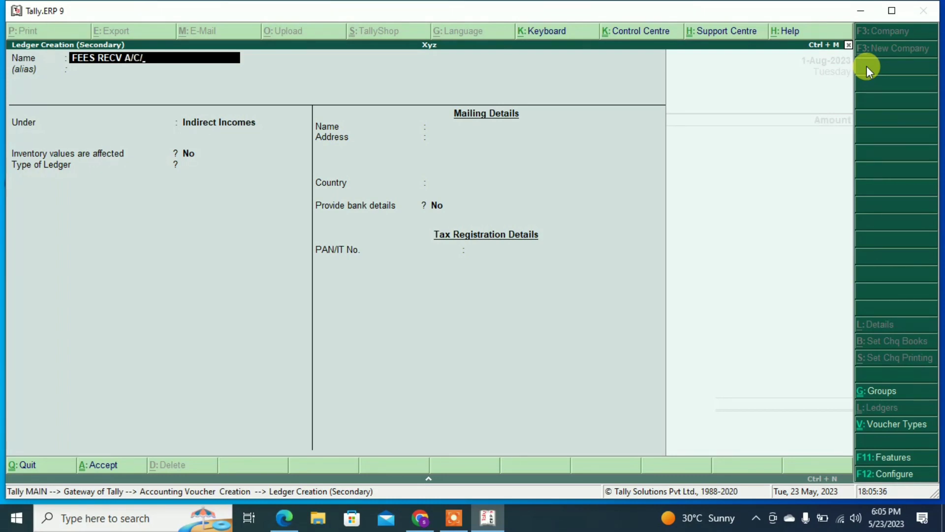
key("BackSpace")
key("Return")
key("Return")
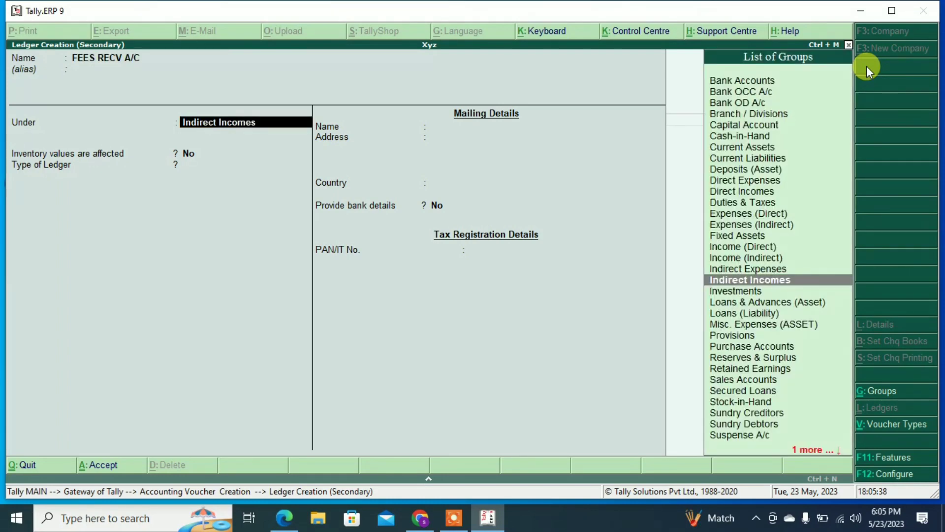
type("DIR")
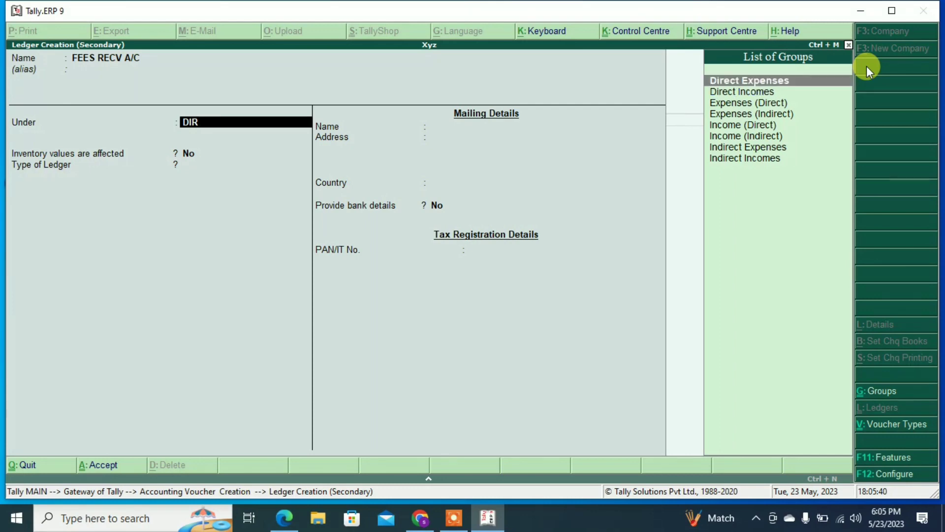
key("Down")
key("Return")
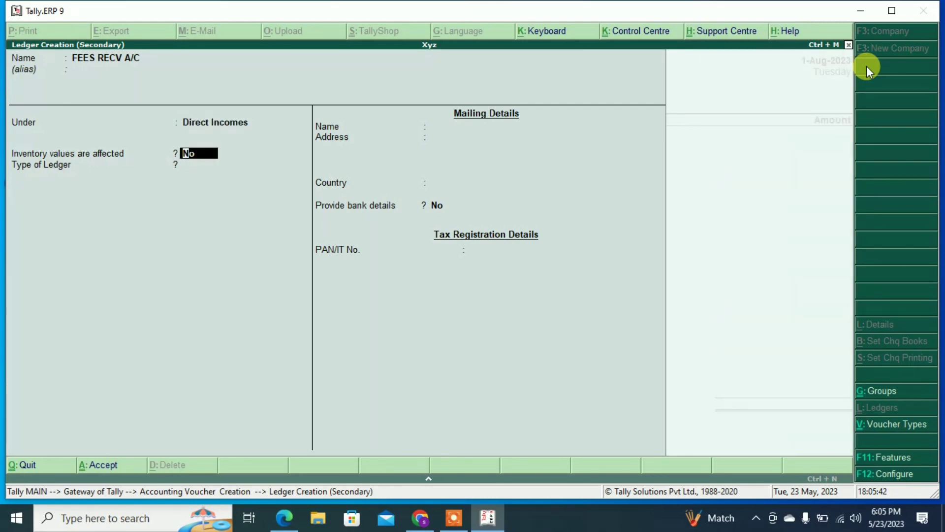
key("ctrl+a")
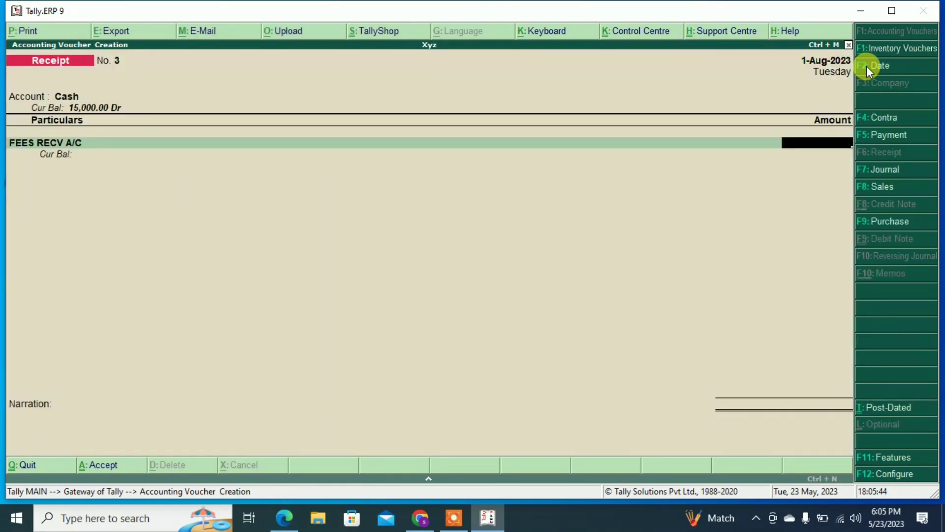
- Enter 12000 as the amount for FEES RECV A/C and save the receipt voucher without a narration
type("12000")
key("Return")
key("Return")
key("Return")
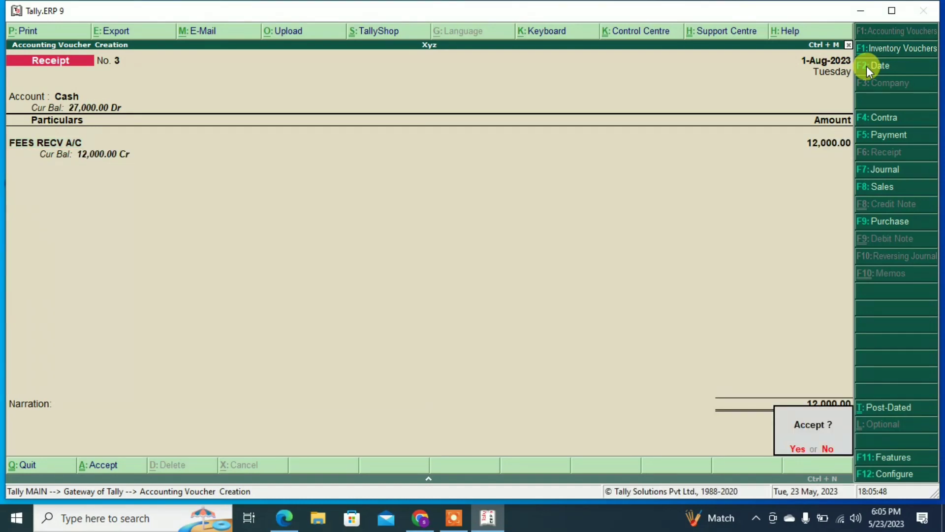
key("Return")
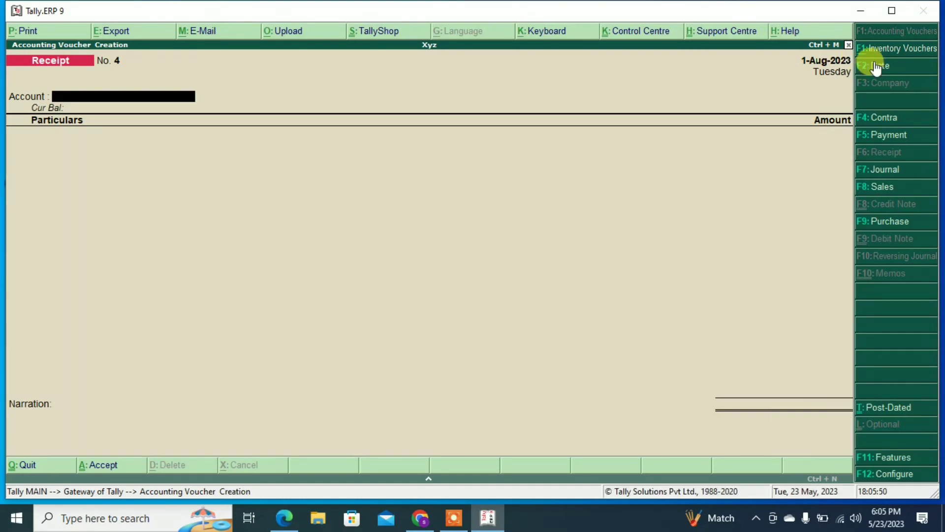
- Set the voucher date to 1-9
left_click(881, 66)
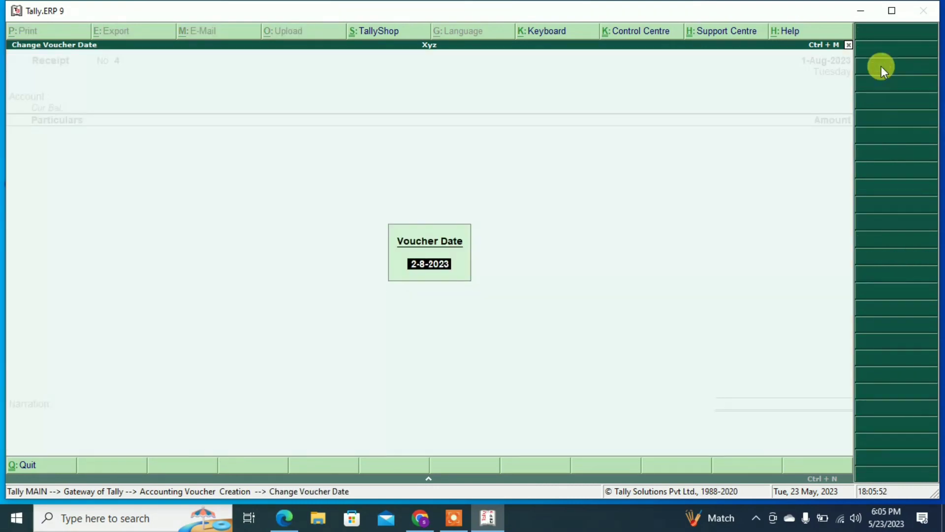
key("BackSpace")
type("1-9")
key("Return")
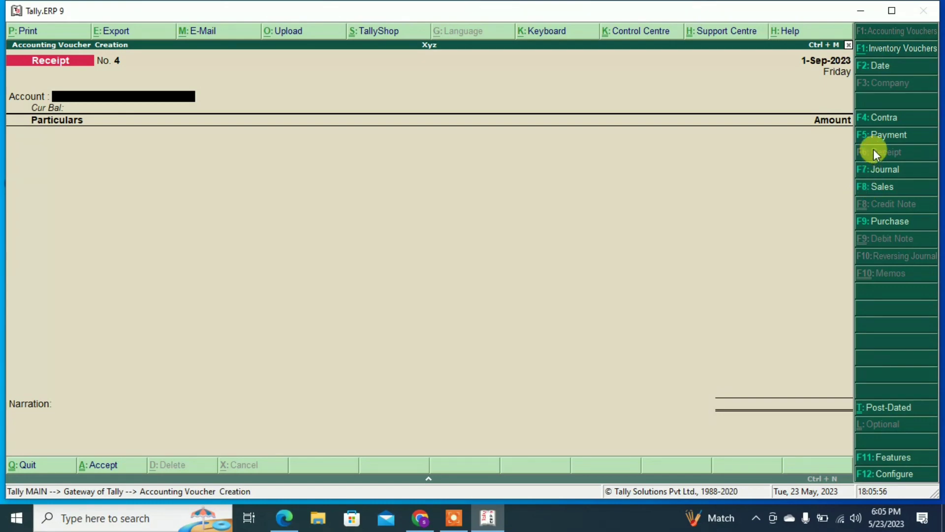
- Record a payment voucher from the Cash account to SALARY A/C with an amount of 14000 and save it
left_click(871, 136)
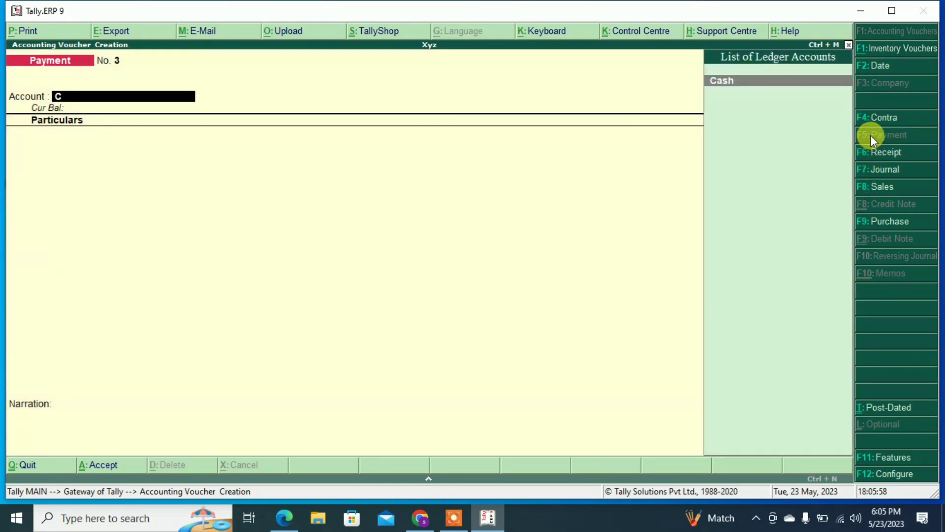
key("Return")
type("SA")
key("Return")
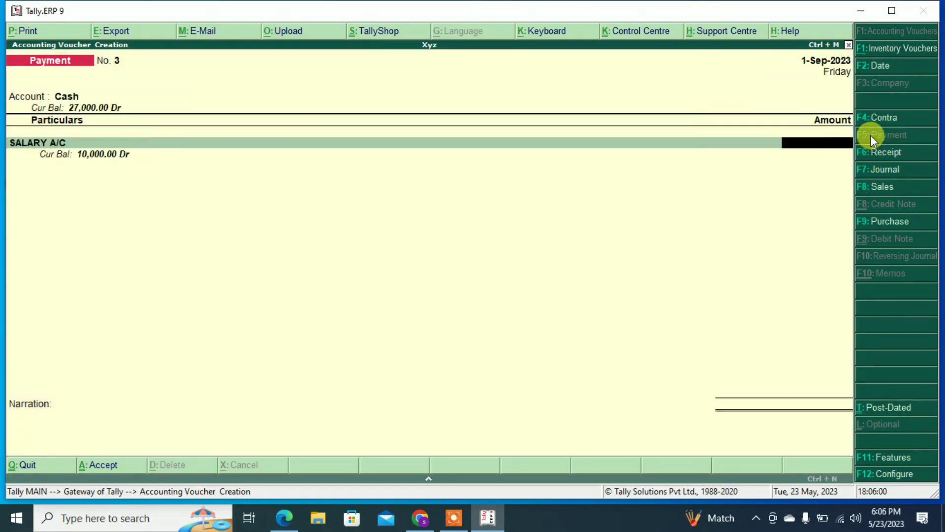
type("14000")
key("Return")
key("Return")
key("Return")
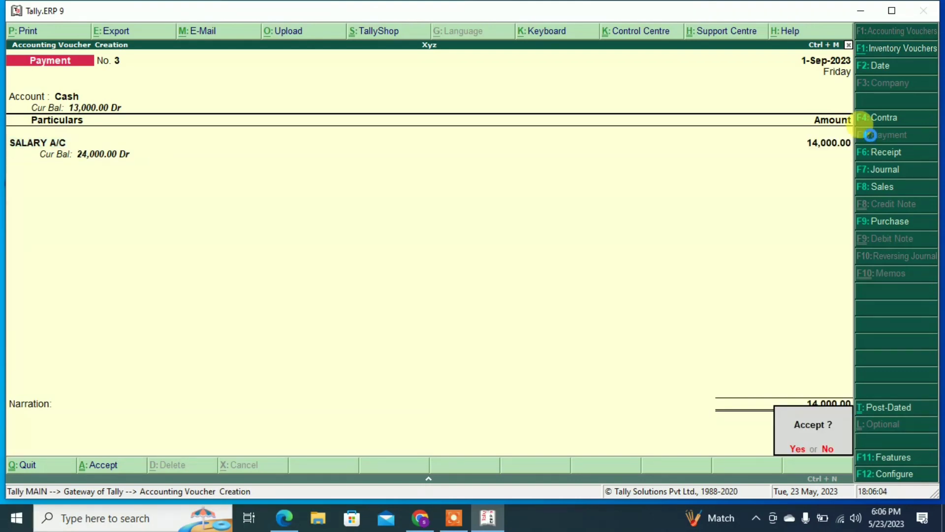
key("Return")
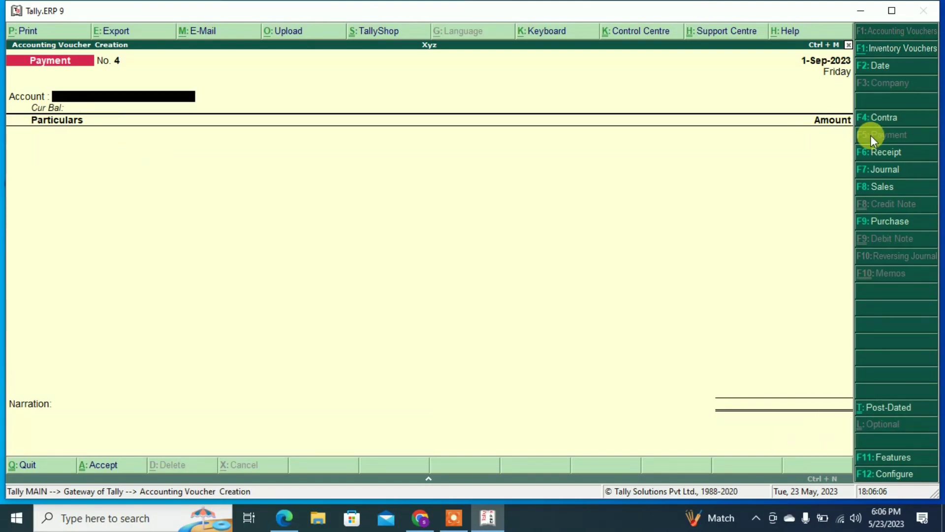
- Record a payment voucher dated 1-10 from the Cash account to RENT A/C with an amount of 4000 and save it
left_click(868, 70)
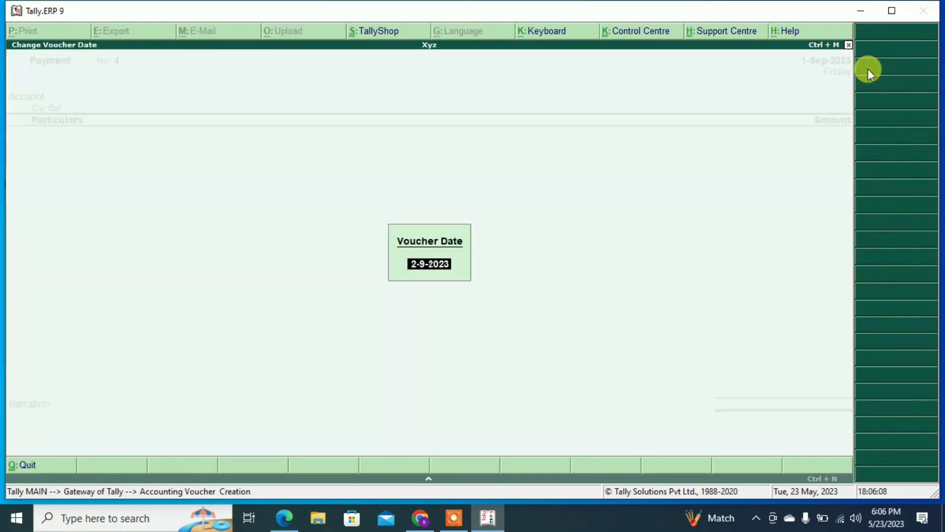
type("1-10")
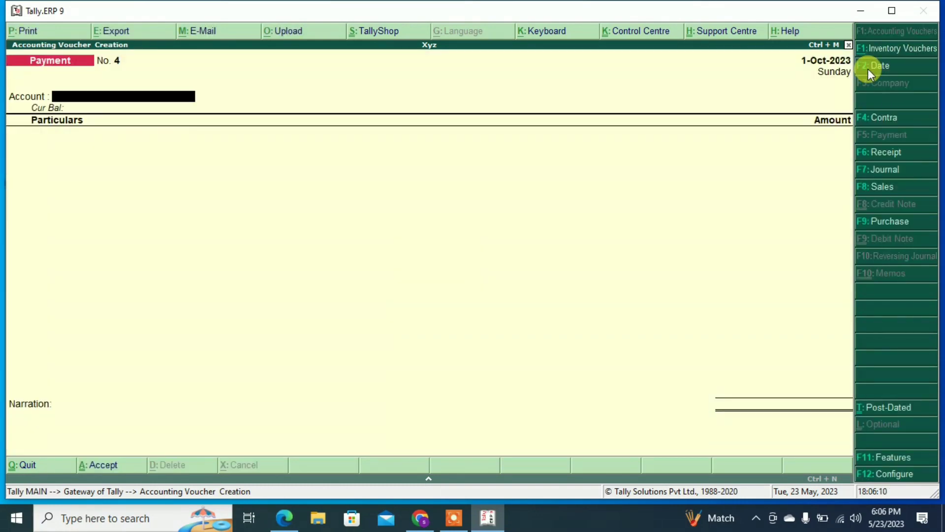
key("Return")
type("ca")
key("Return")
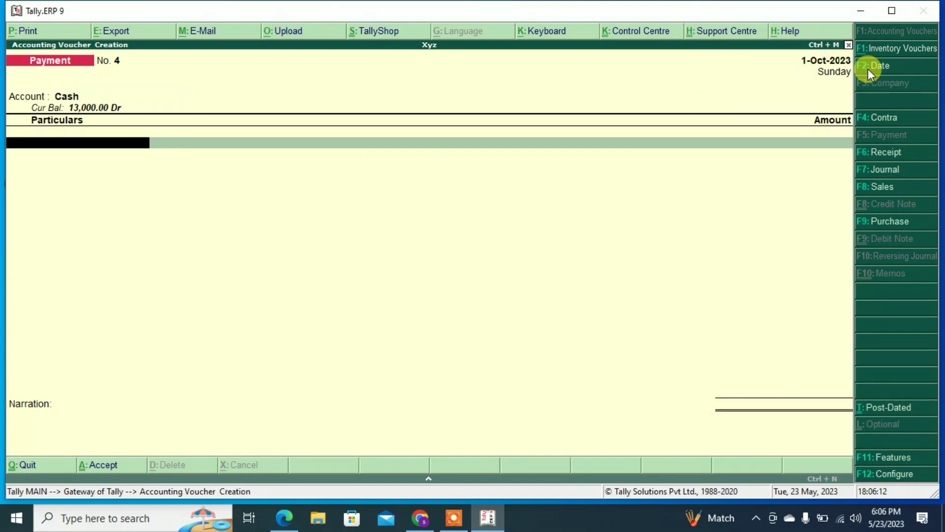
type("re")
key("Return")
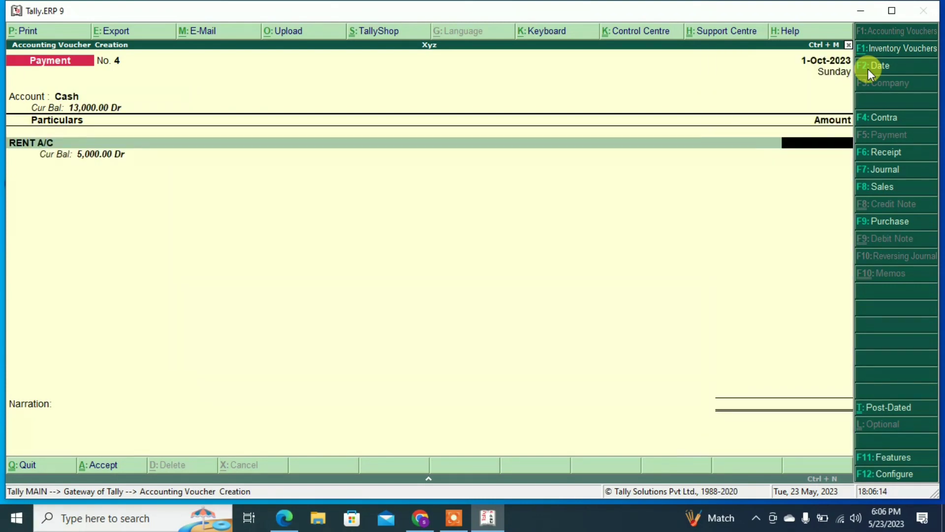
type("4000")
key("Return")
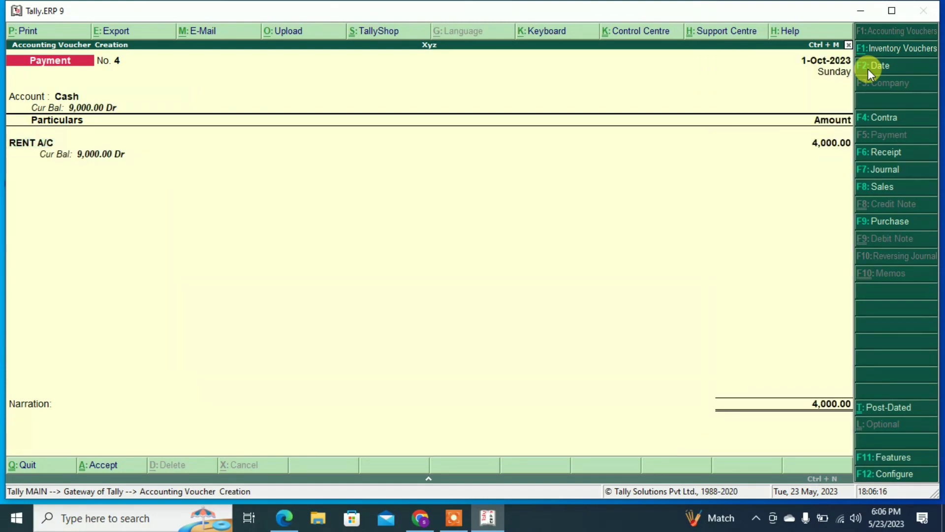
key("Return")
key("Return")
key("Return")
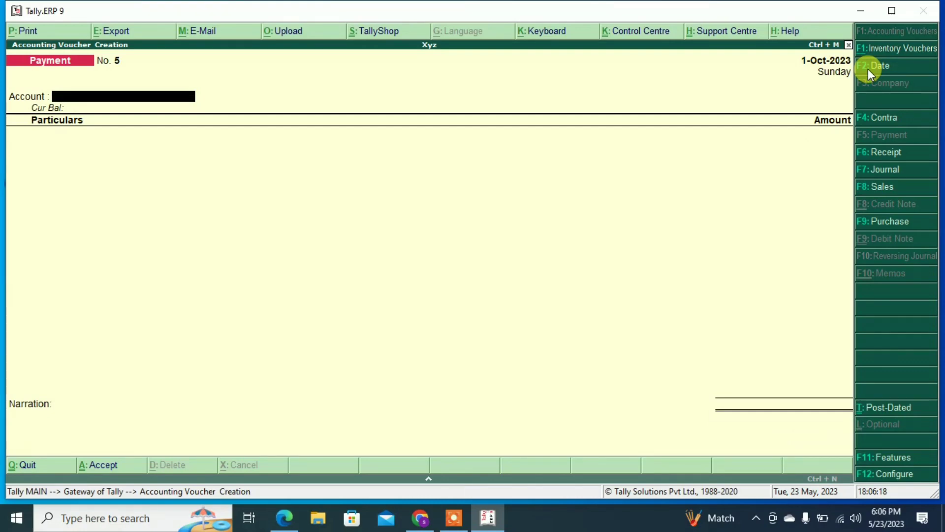
- Set the new payment voucher's date to 1-11 and choose Cash as its account
left_click(867, 69)
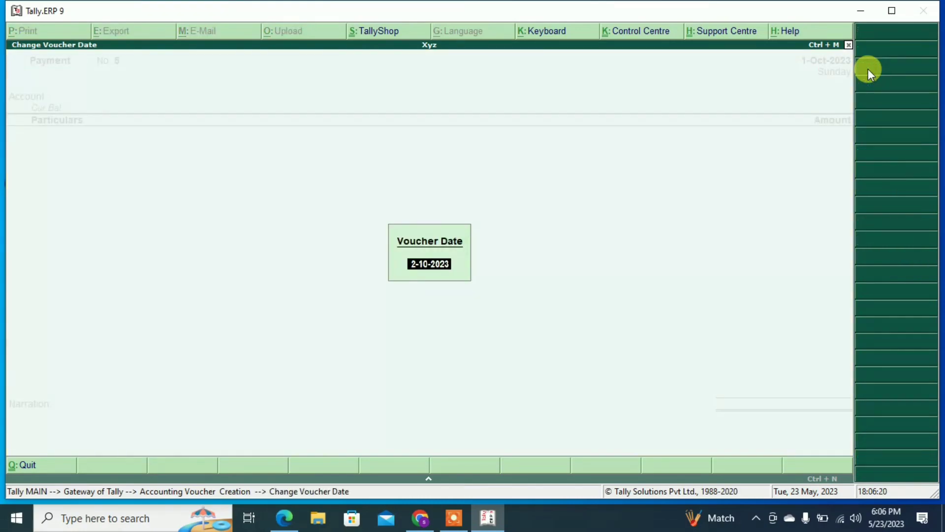
type("1-11")
key("Return")
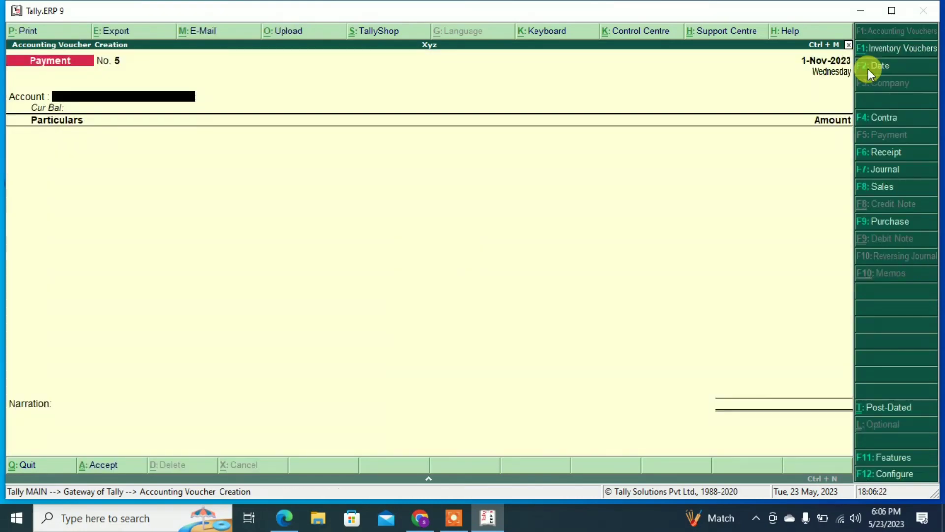
type("CA")
key("Return")
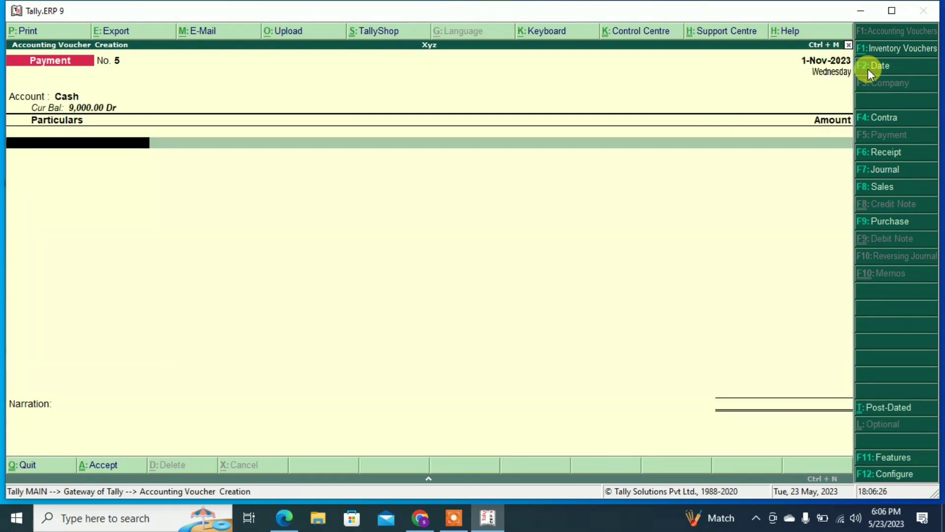
- Create the ledger TELEPHONE BILL A/C under Indirect Expenses for the payment voucher's particulars
key("alt+c")
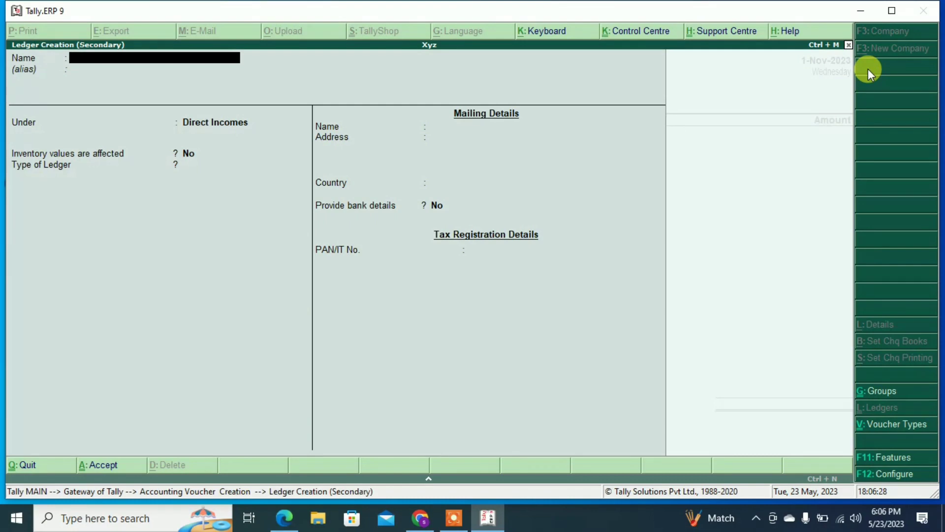
type("TELEPHONE BIL")
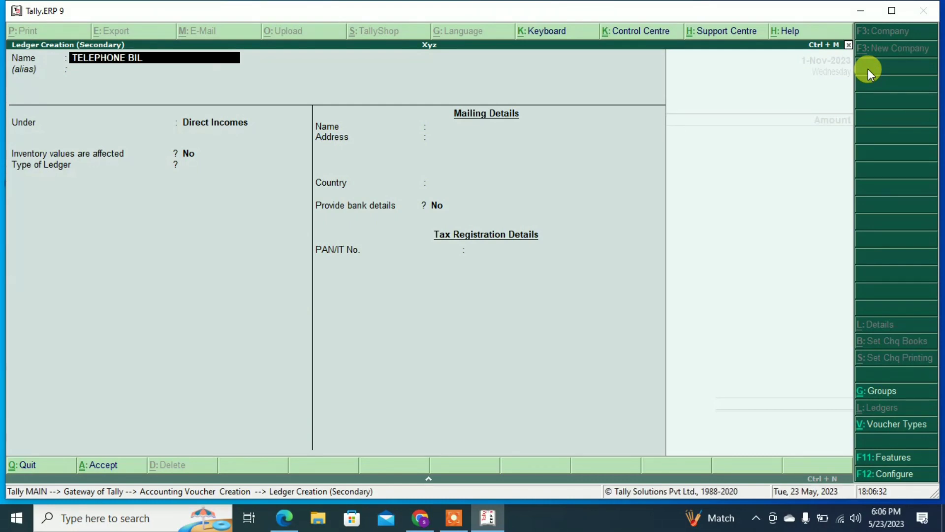
type("L A/C")
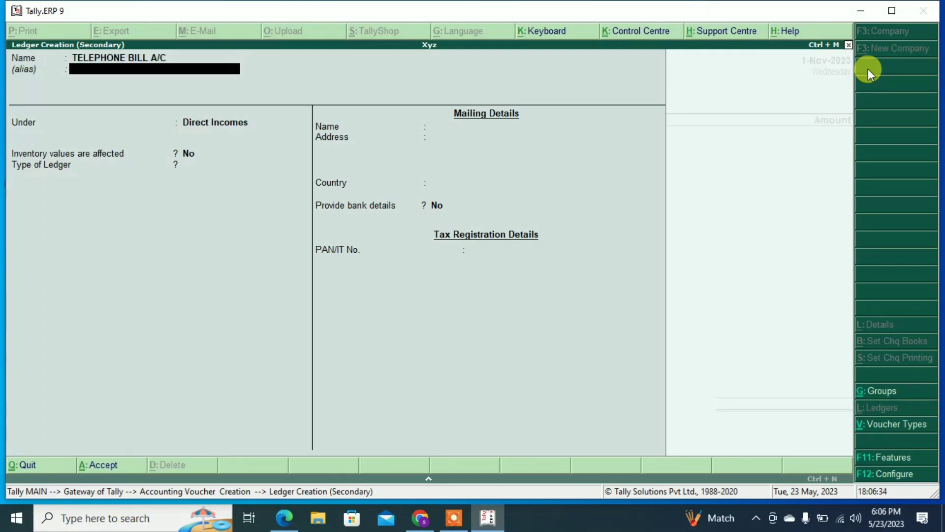
key("Return")
type("IN")
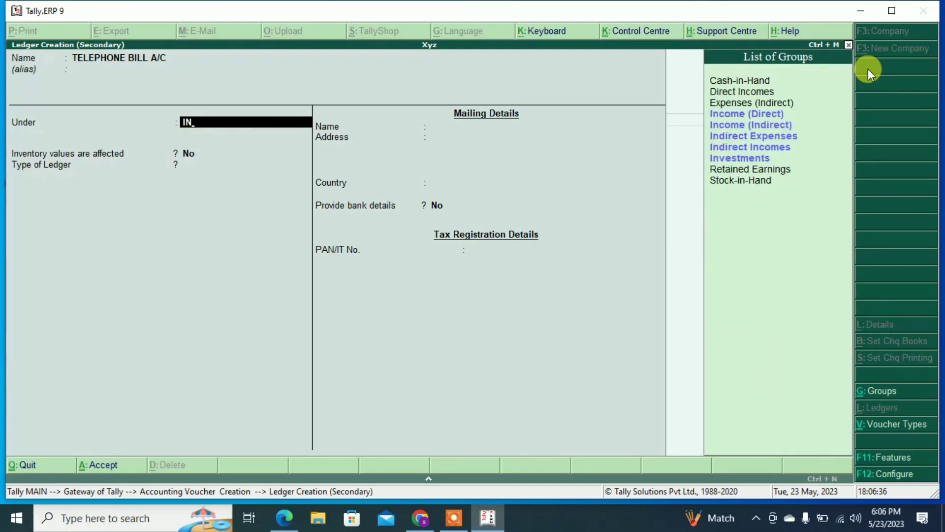
key("Down")
key("Down")
key("Down")
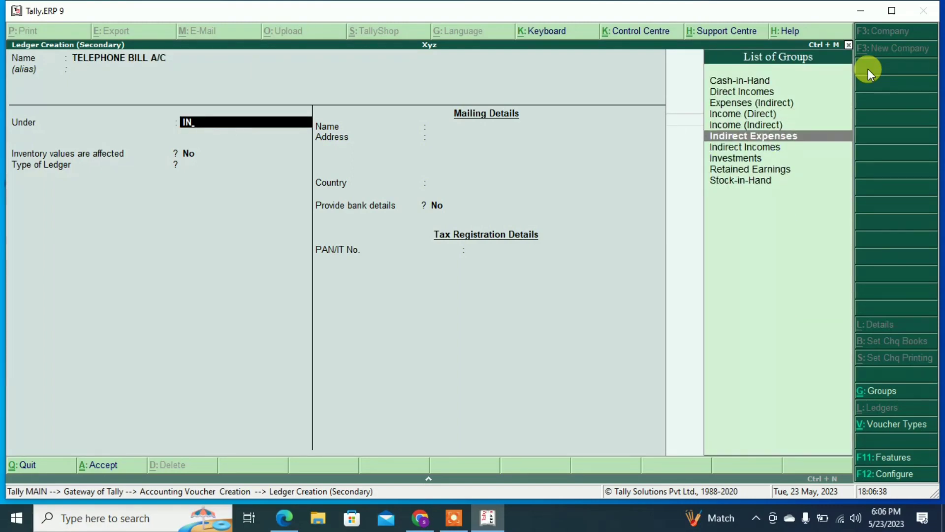
key("Return")
key("ctrl+a")
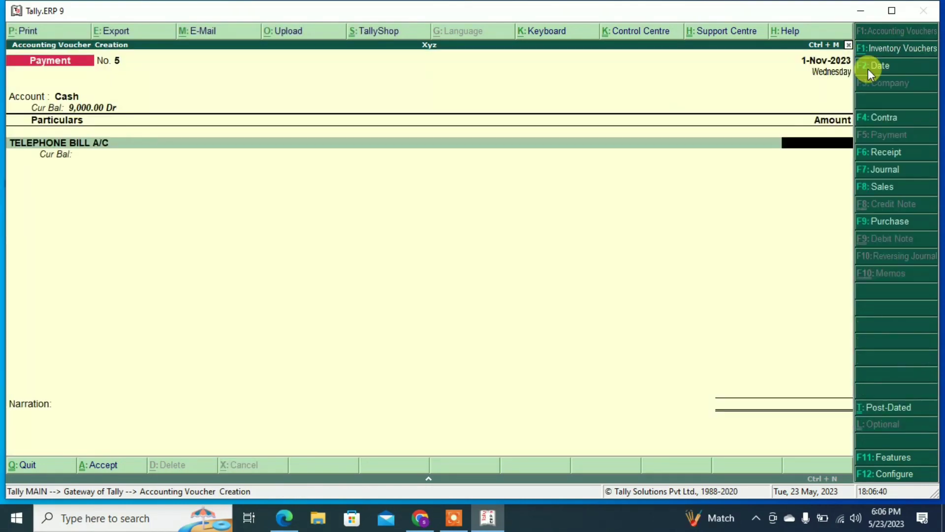
- Enter 6000 as the amount for TELEPHONE BILL A/C and save the payment voucher without a narration
type("6000")
key("Return")
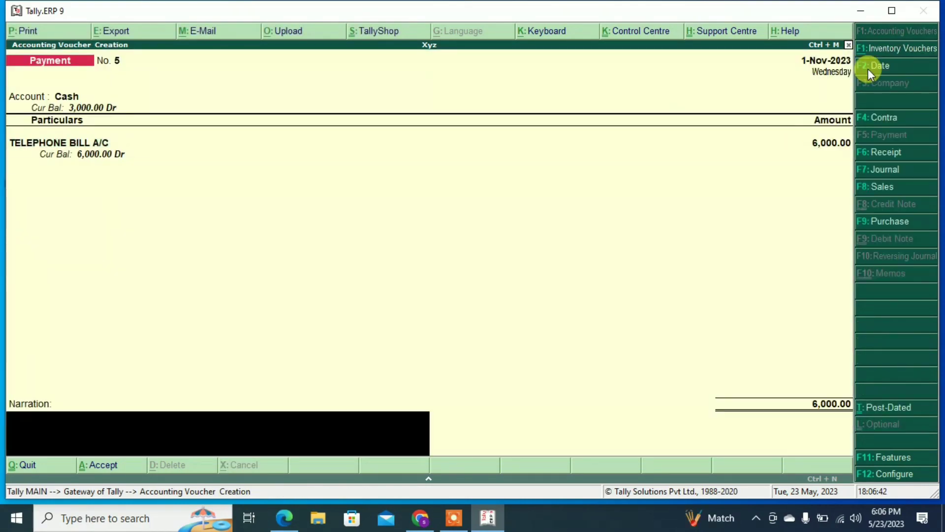
key("Return")
key("Return")
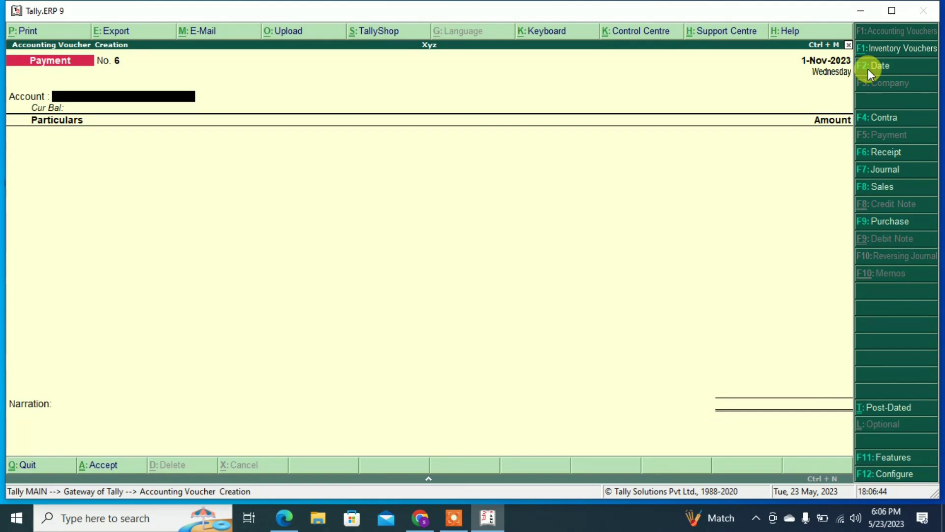
- Set the new payment voucher's date to 1-12 and choose Cash as its account
key("F2")
type("1-12")
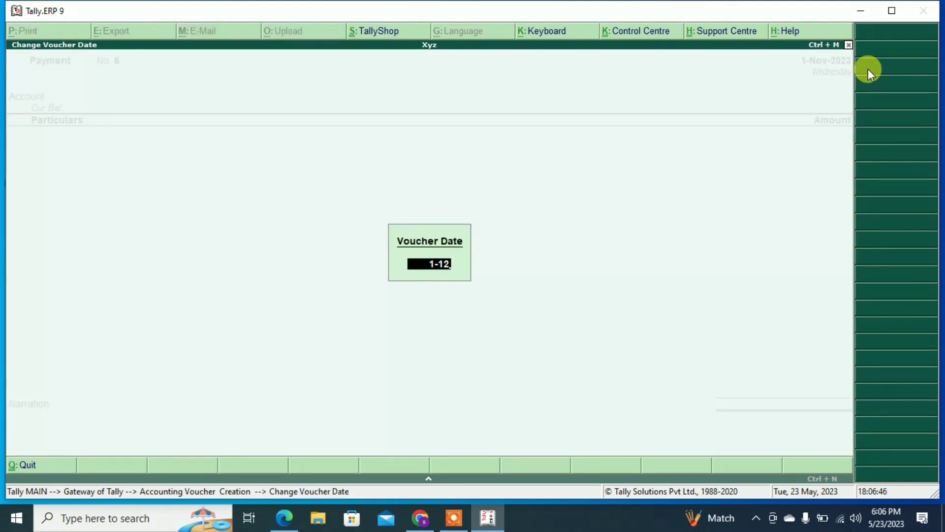
key("Return")
type("ca")
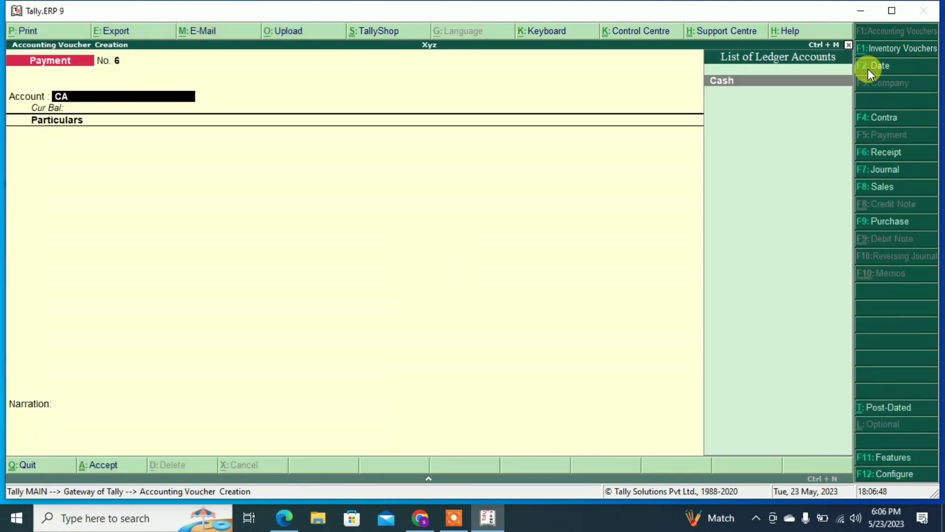
key("Return")
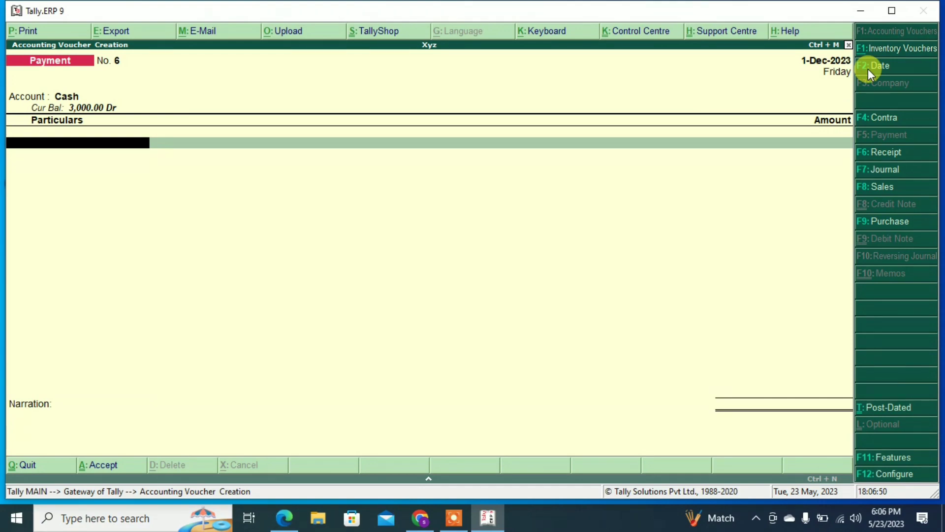
- Create the ledger ELECTRIC BILL A/C under Indirect Expenses for the payment voucher's particulars
key("alt+c")
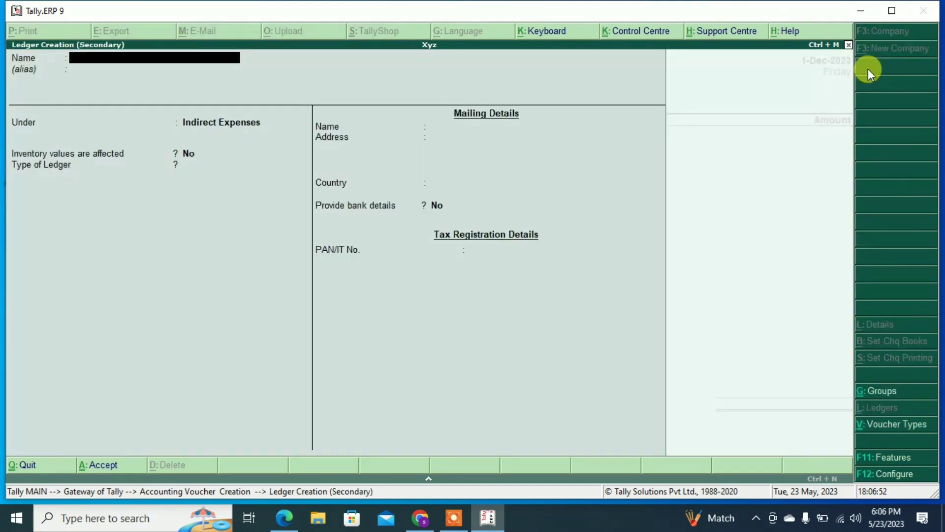
type("ELECTRIC BILL A/C")
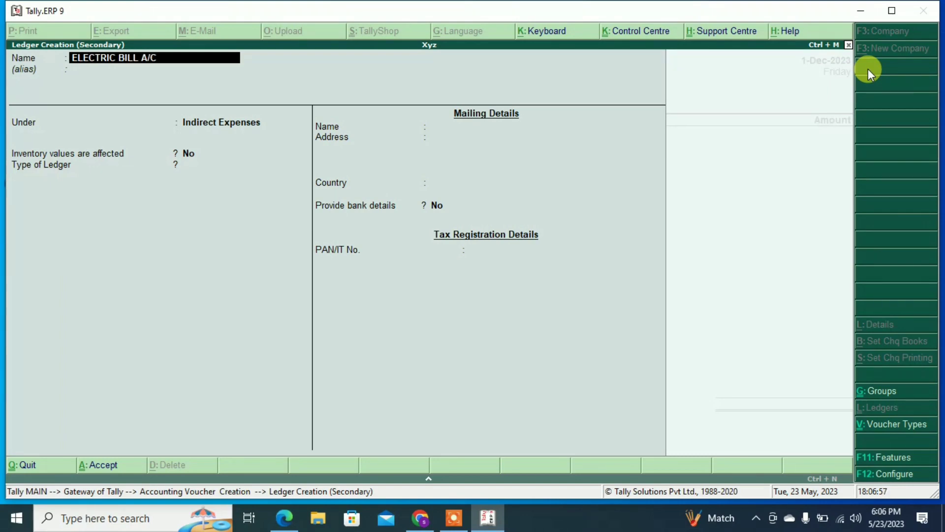
key("Return")
key("Return")
key("Return")
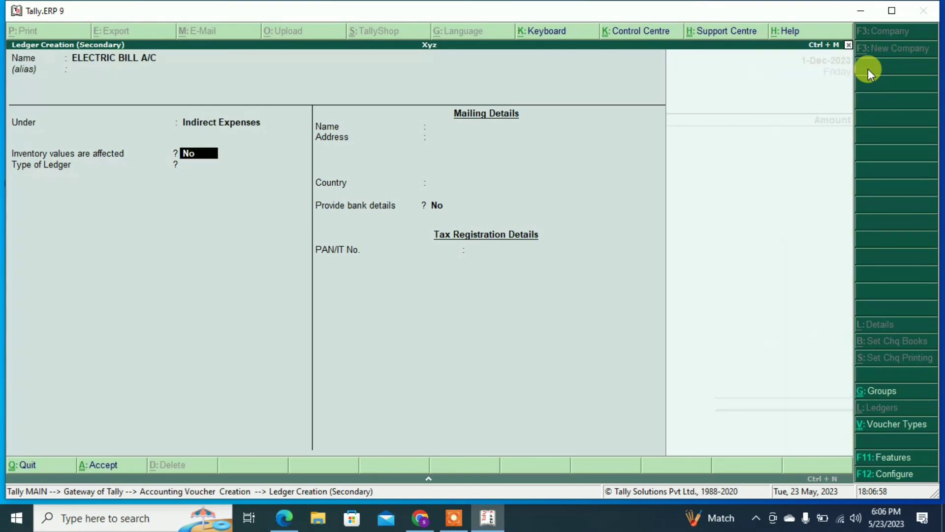
key("ctrl+a")
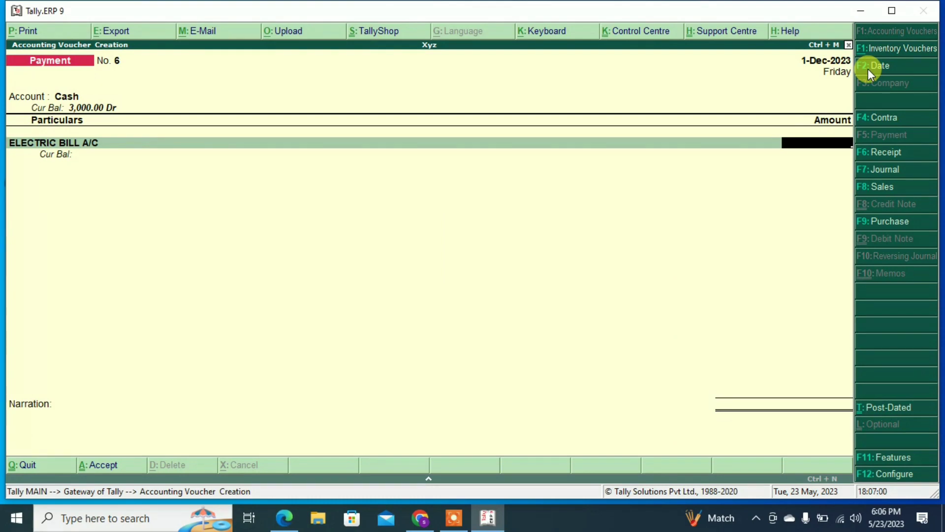
- Enter 3000 as the amount for ELECTRIC BILL A/C and save the payment voucher without a narration
type("3000")
key("Return")
key("Return")
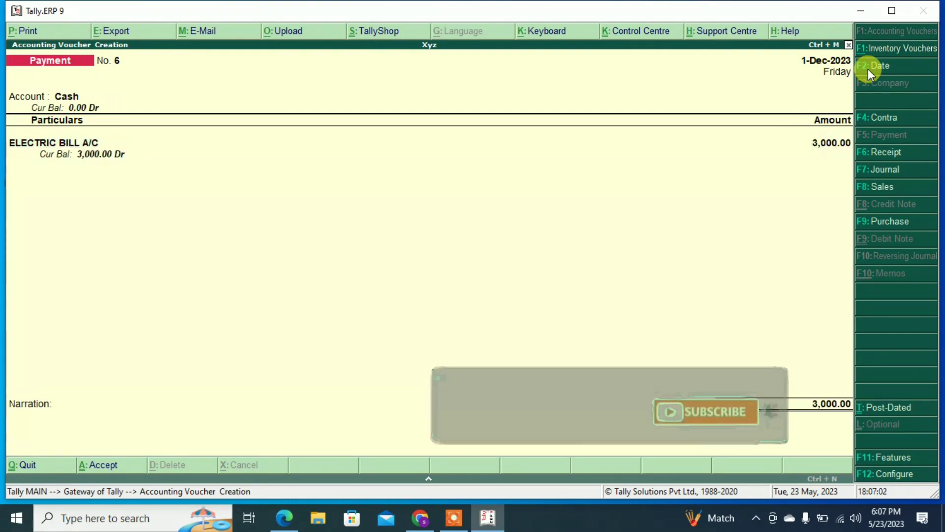
key("Return")
key("Return")
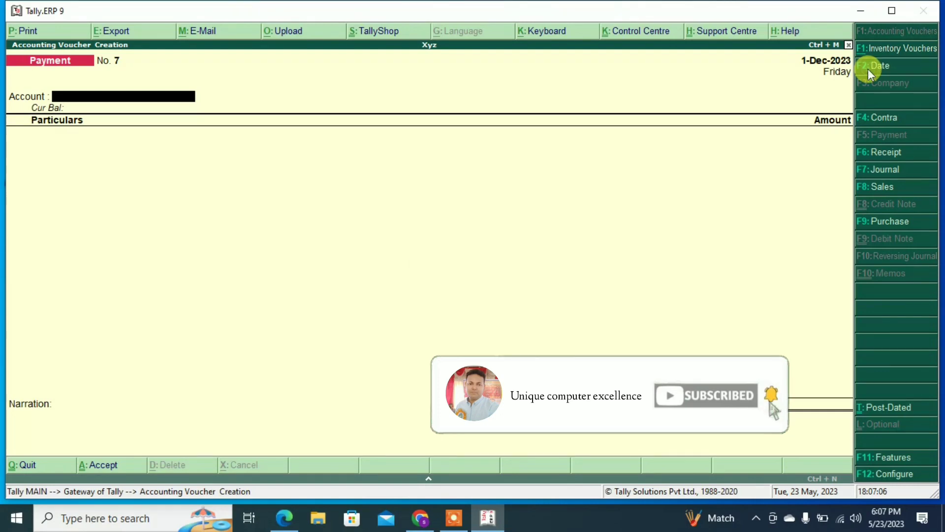
- Change the date of the new voucher to 1-Jan-2024
key("F2")
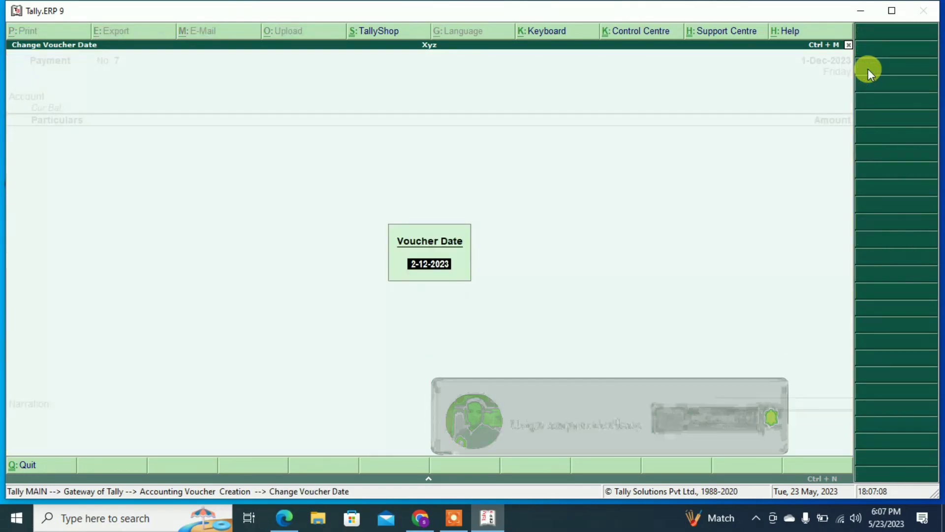
type("1-4")
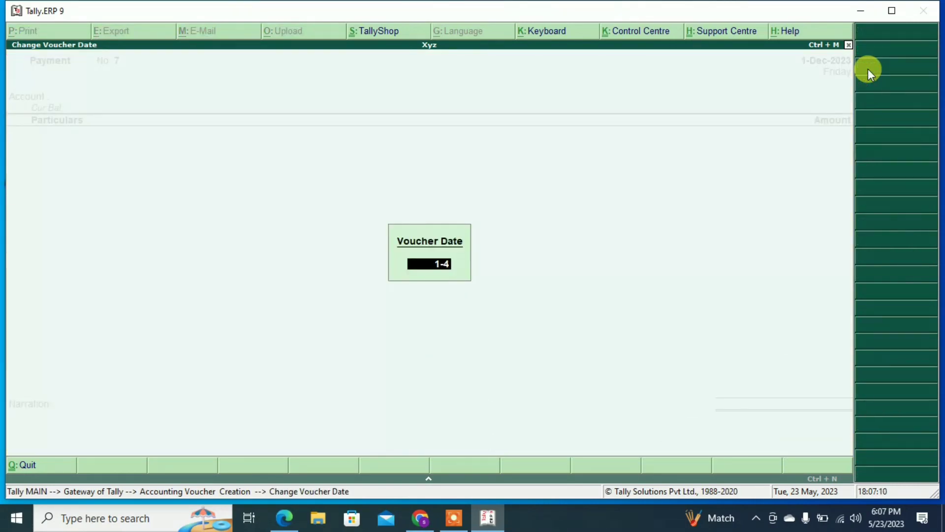
key("BackSpace")
type("1-Jan-20")
type("2")
type("4")
key("Return")
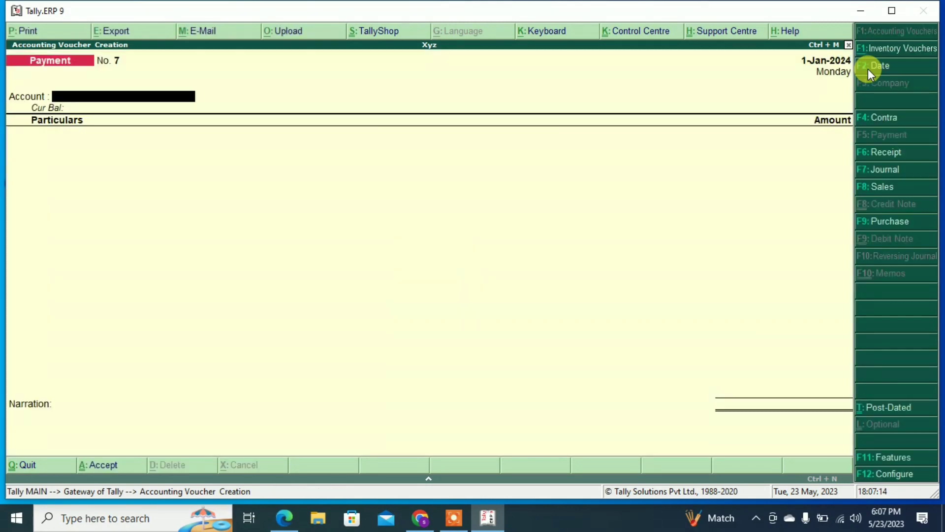
- Record a receipt voucher into the Cash account from COMMISSION REC A/C with an amount of 13000 and save it
left_click(881, 155)
type("CA")
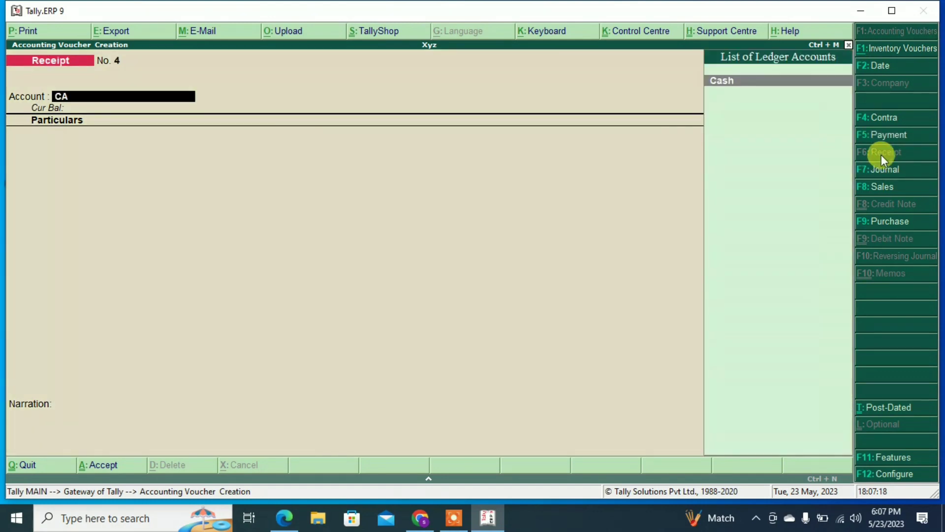
key("Return")
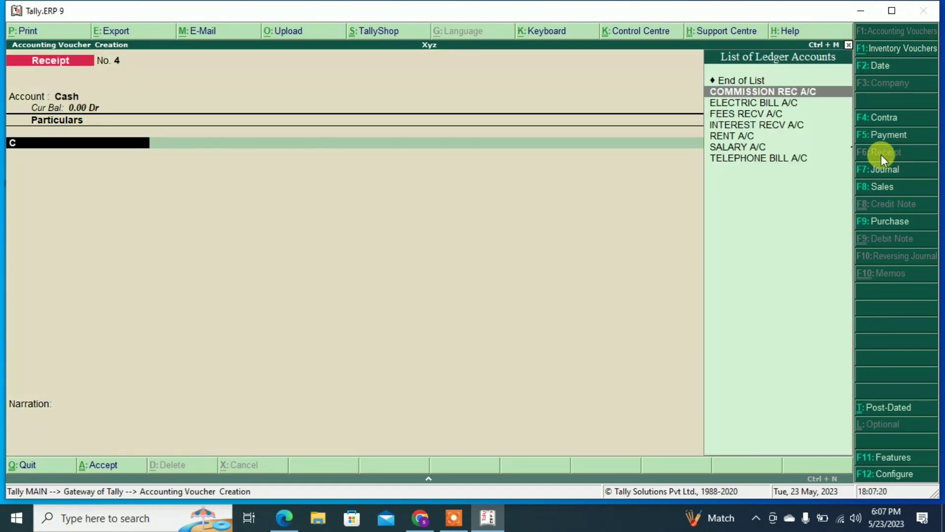
key("Return")
type("13000")
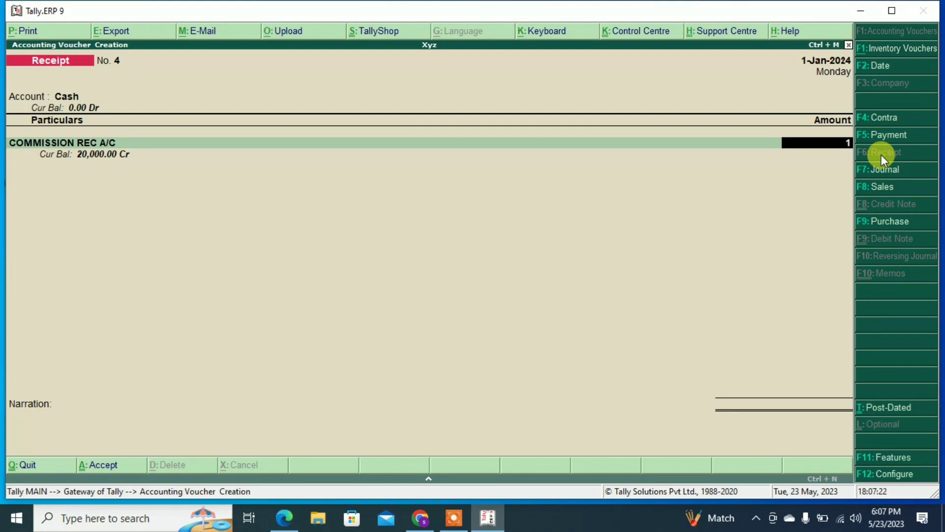
key("Return")
key("Return")
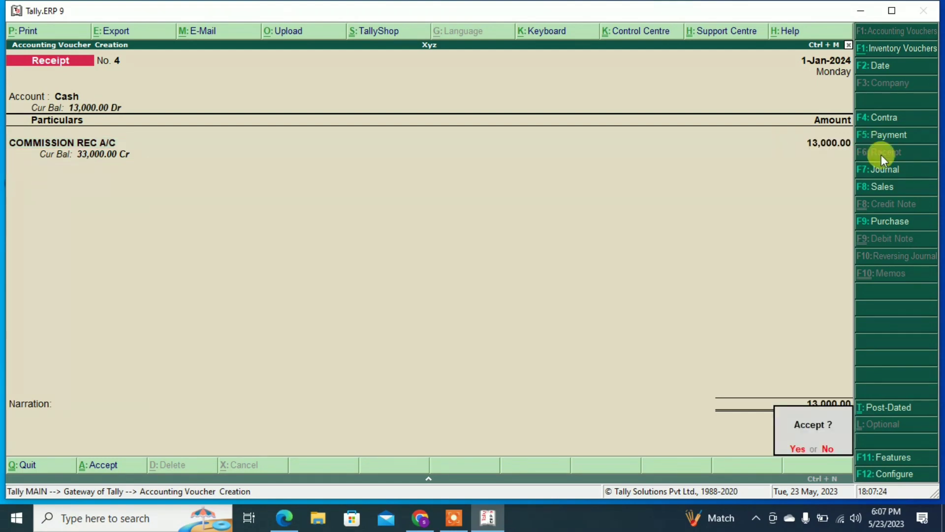
key("Return")
- Choose Cash as the new receipt voucher's account and set its date to 1-2-2024
type("CA")
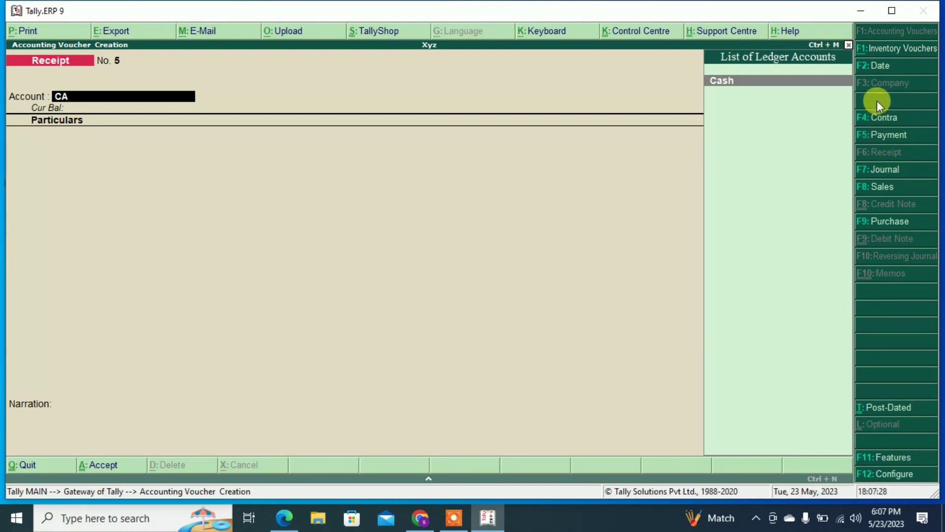
left_click(876, 66)
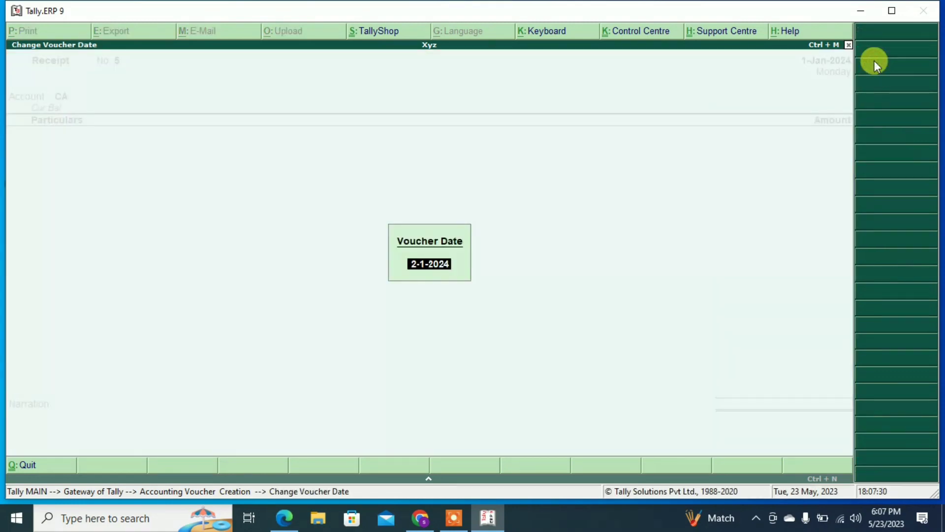
type("1-2-2024")
key("Return")
key("Return")
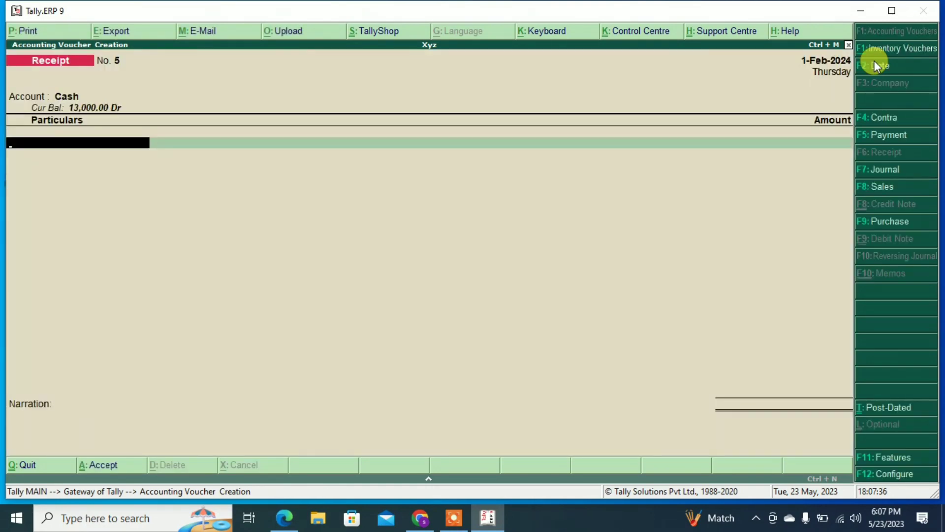
- Add INTEREST RECV A/C to the receipt voucher with an amount of 14000 and save it without a narration
type("in")
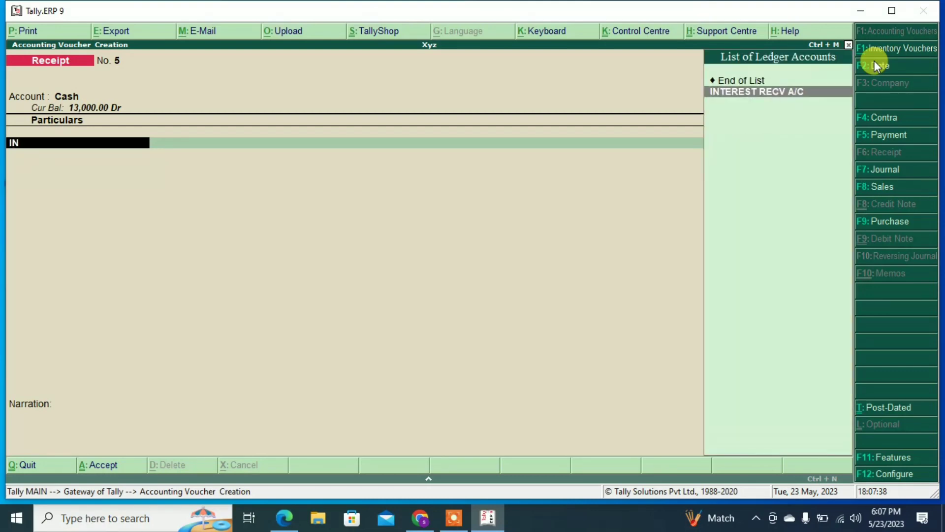
key("Return")
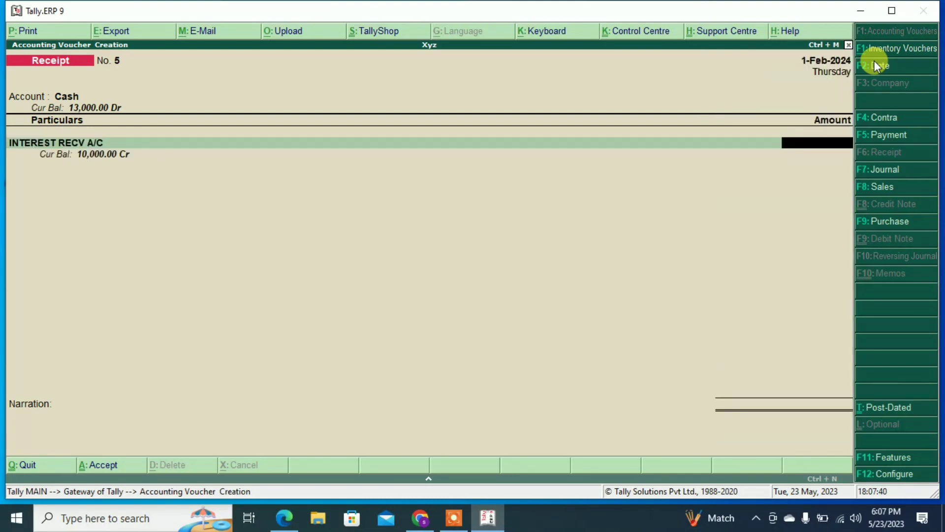
type("14000")
key("Return")
key("Return")
key("Return")
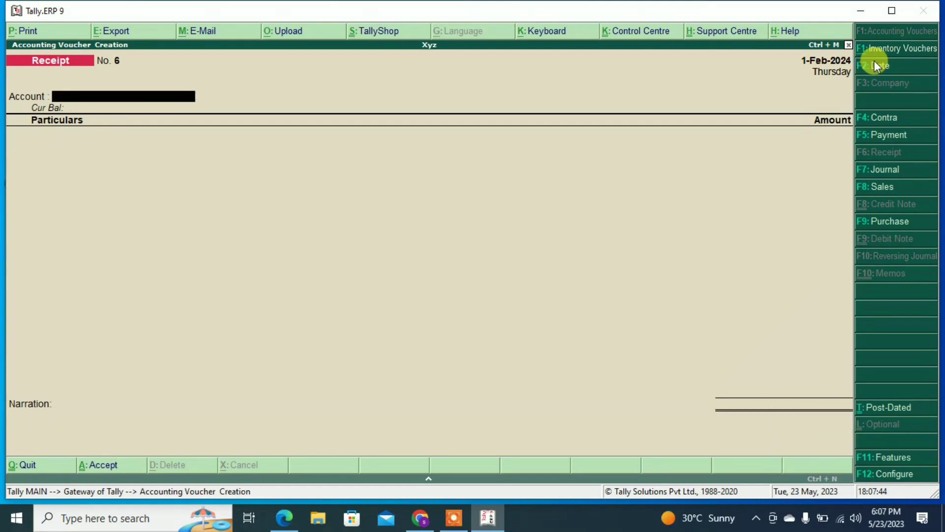
- Set the new receipt voucher's date to 1-3-2024 and choose Cash as its account
left_click(874, 64)
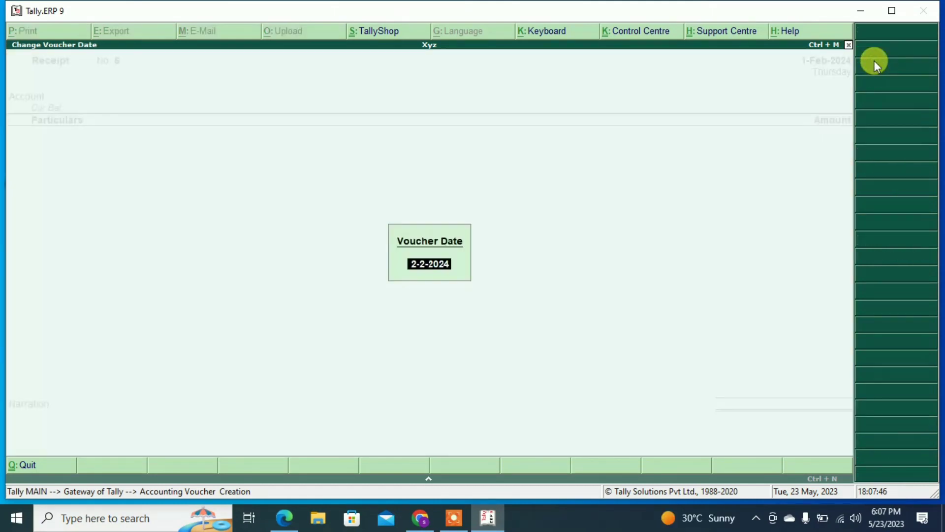
type("1-3-")
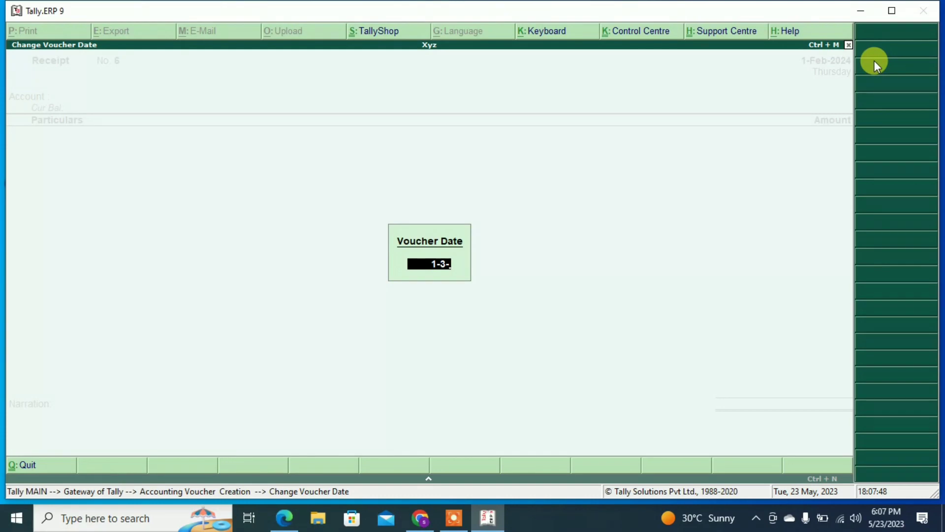
type("2024")
key("Return")
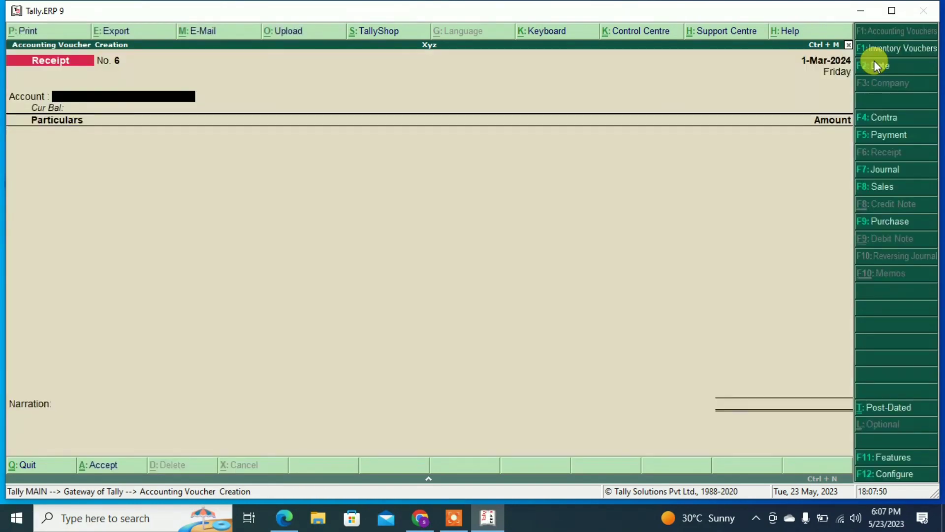
type("C")
key("Return")
- Add FEES RECV A/C to the receipt voucher with an amount of 6000 and save it without a narration
type("FE")
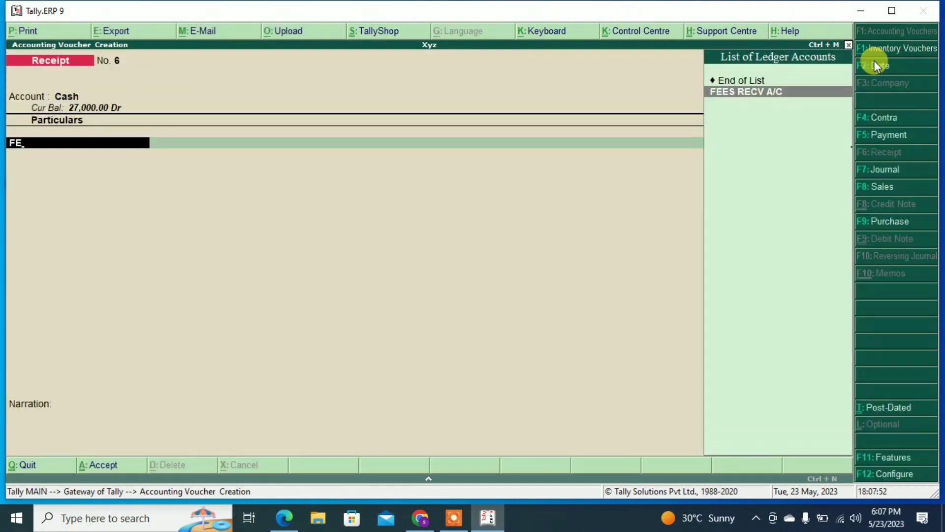
key("Return")
type("6000")
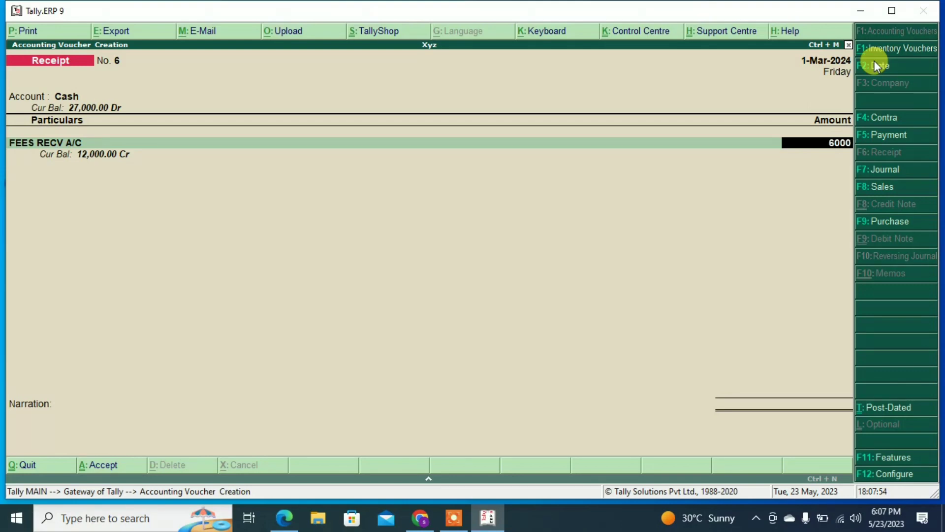
key("Return")
key("Return")
key("Return")
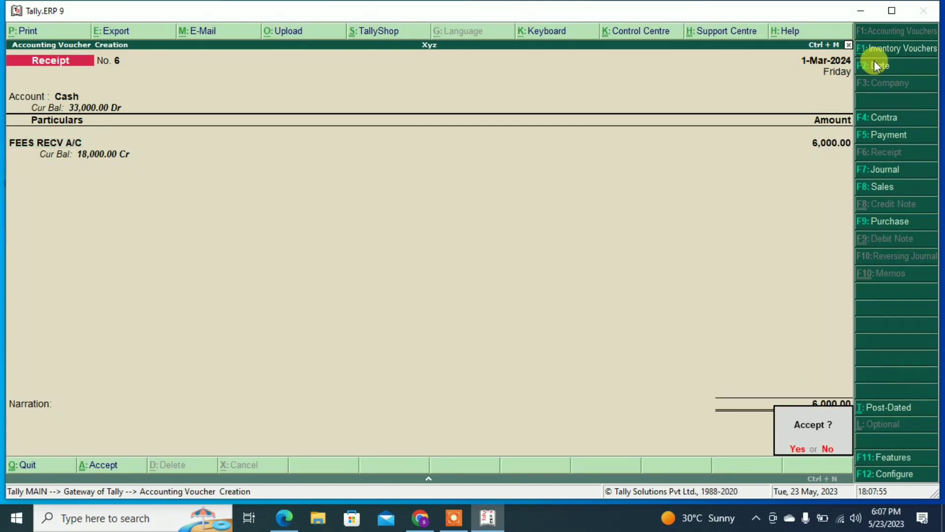
key("y")
- Quit voucher entry and view company Xyz's Profit & Loss A/c in detailed form
key("Escape")
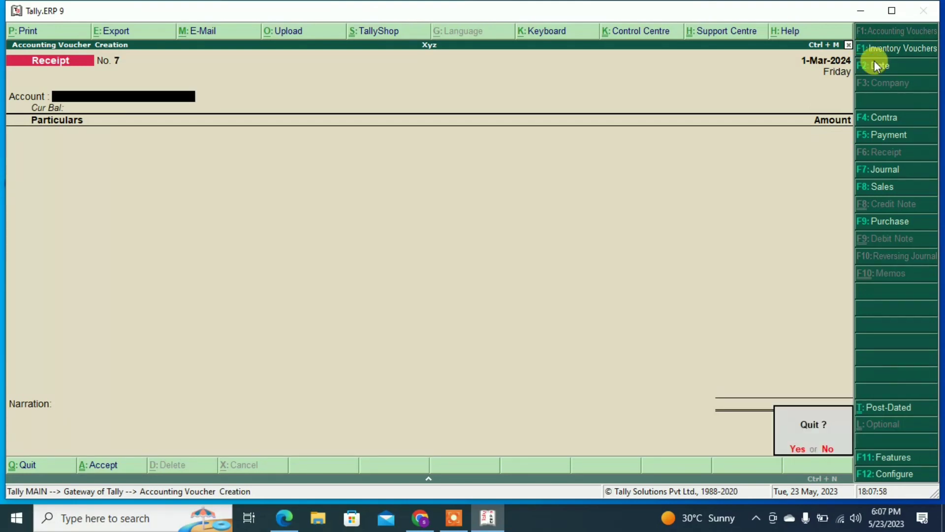
key("y")
key("Down")
key("Down")
key("Down")
key("Down")
key("Down")
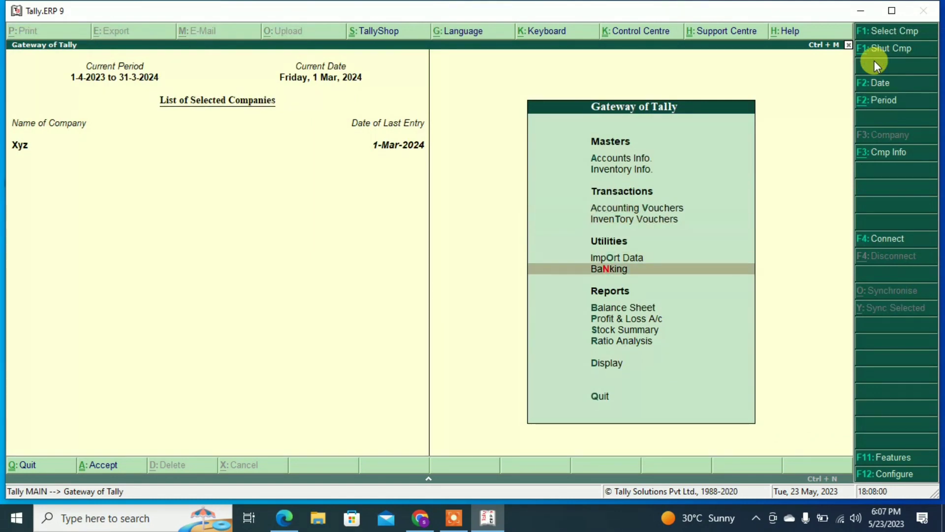
key("Return")
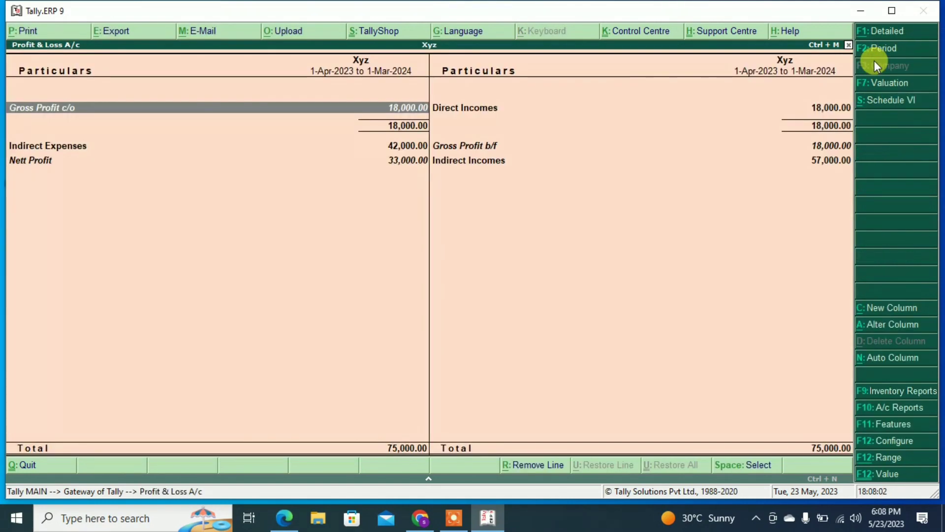
left_click(875, 34)
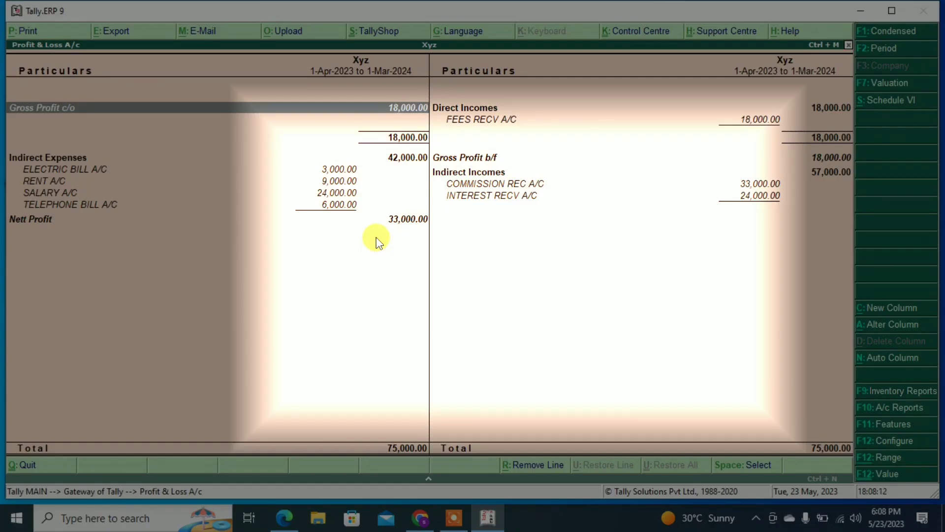
- Leave the Profit & Loss A/c and open the Split Company Data options from Company Info
key("Escape")
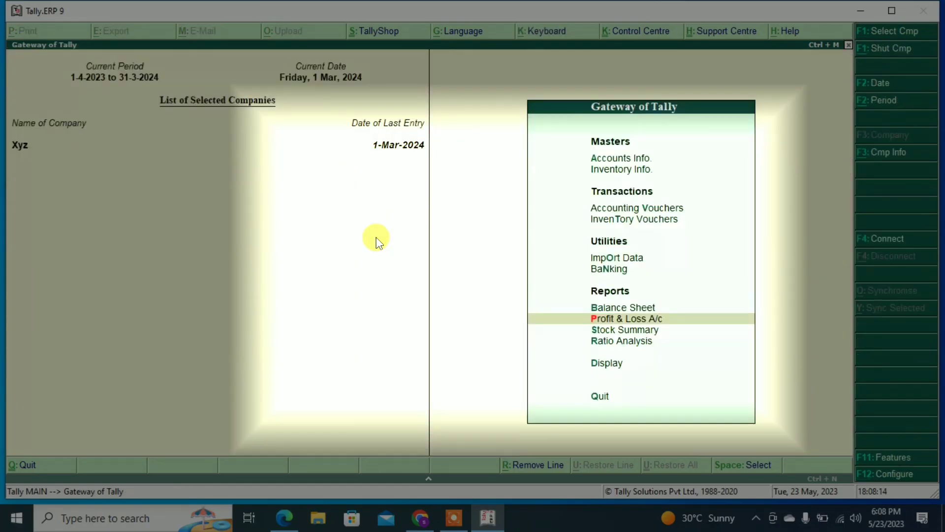
key("Up")
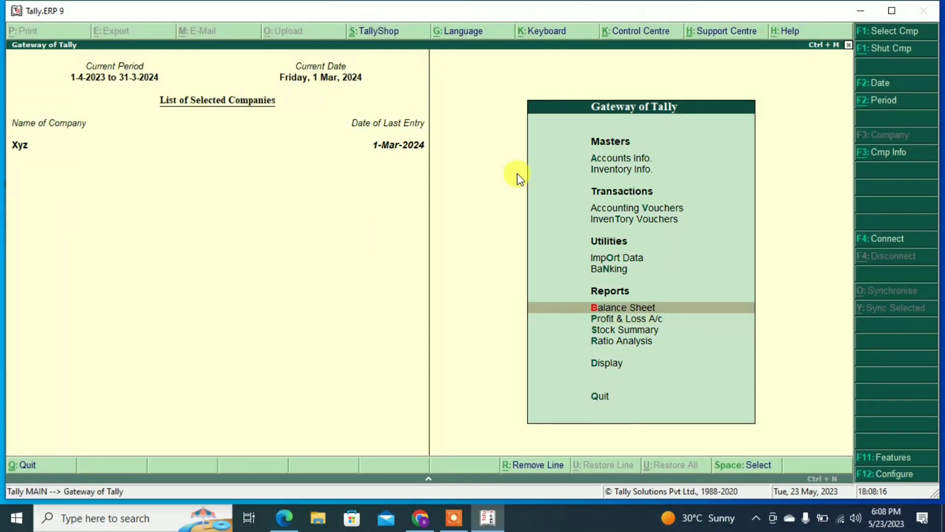
left_click(876, 154)
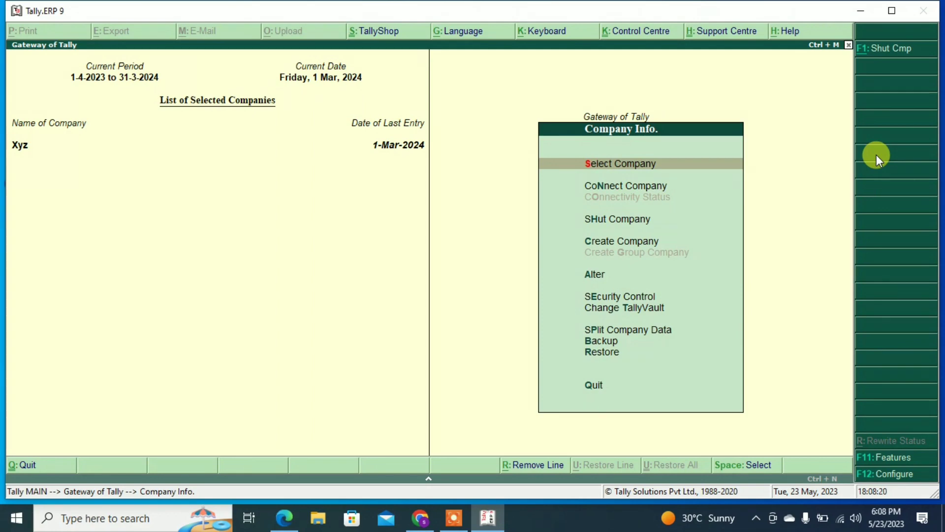
key("Down")
key("Down")
key("Down")
key("Down")
key("Down")
key("Down")
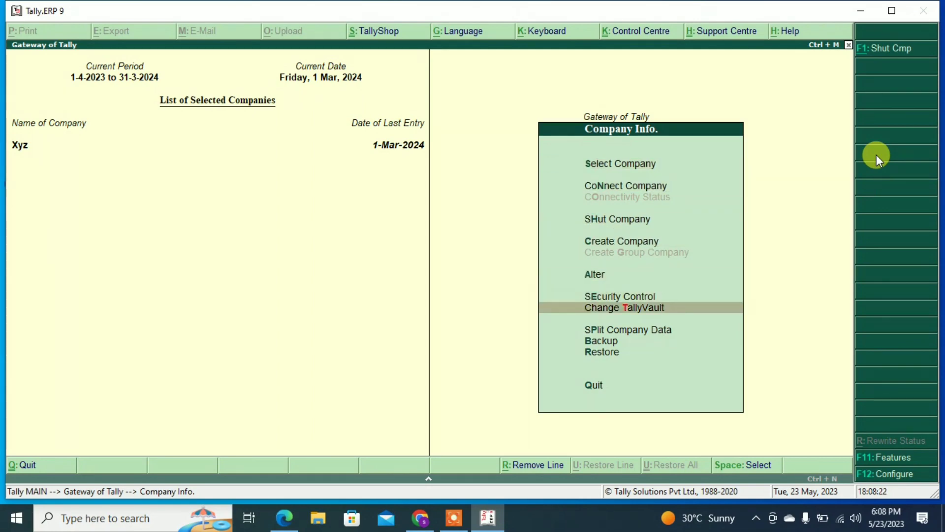
key("Down")
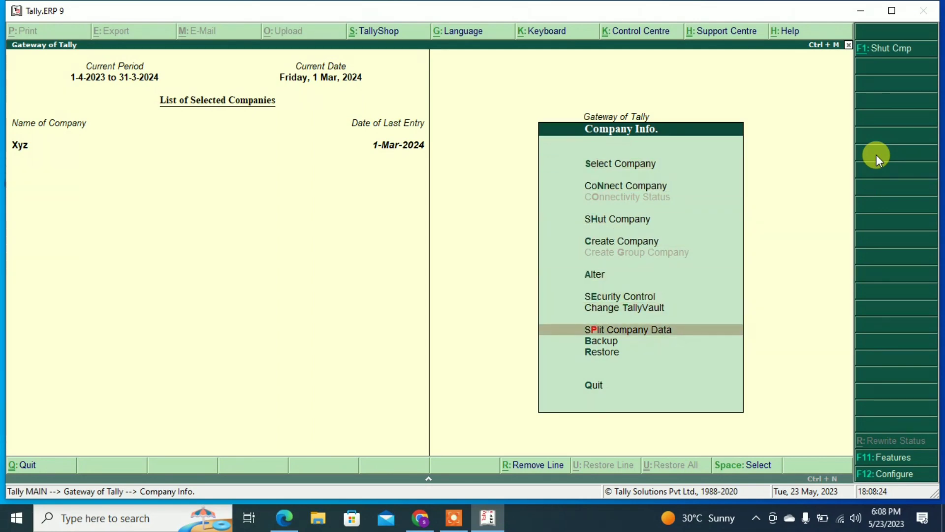
key("Return")
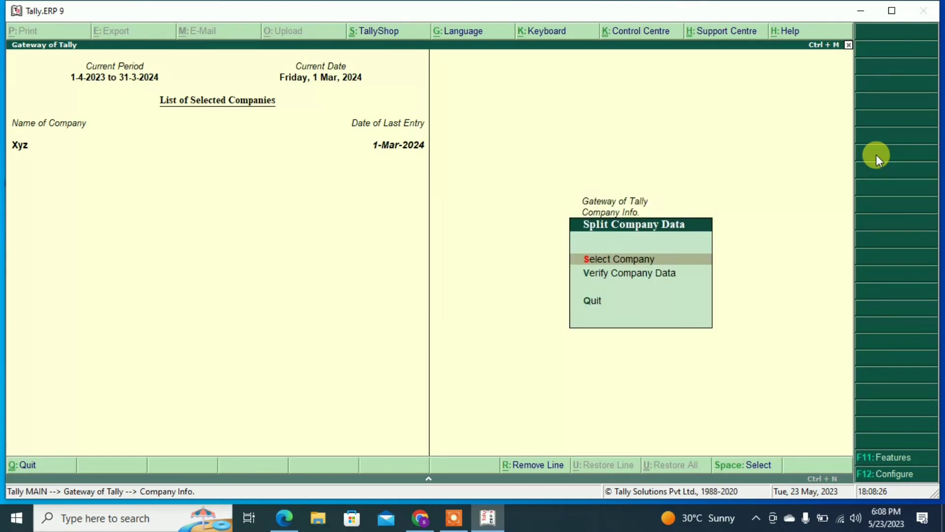
- Split company Xyz's data from 1-Sep-2023, accepting and confirming the creation of the two period companies
key("Return")
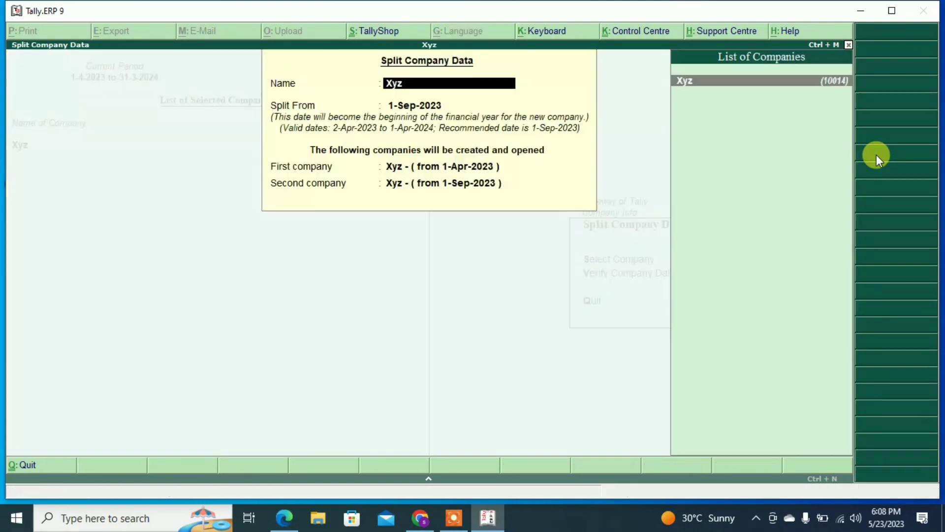
key("Return")
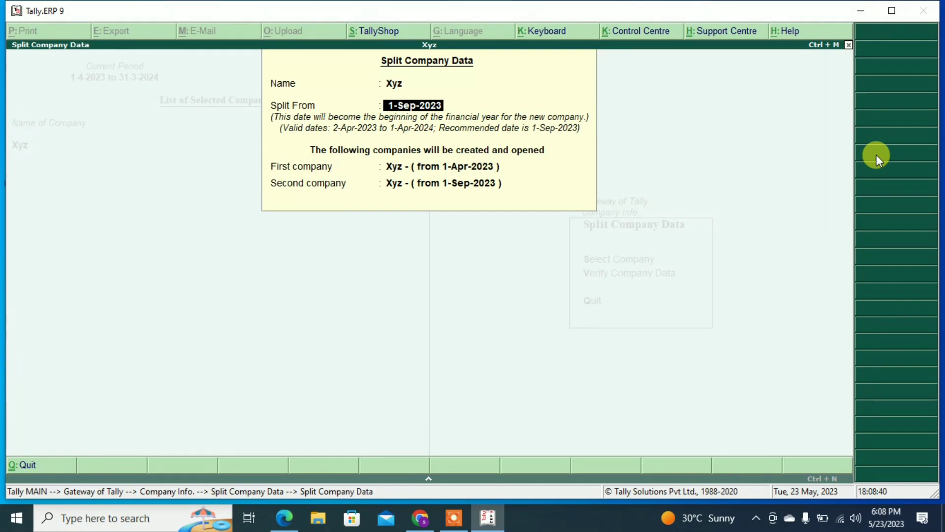
key("Return")
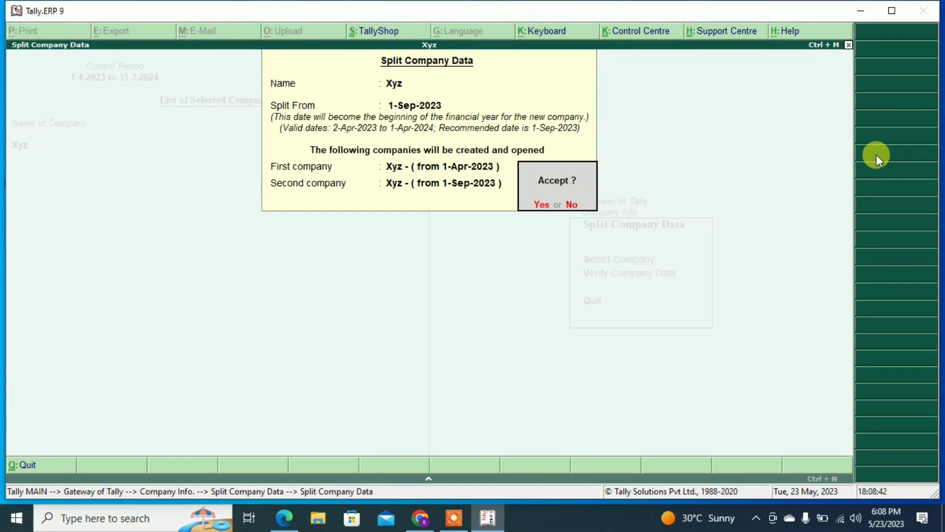
key("Return")
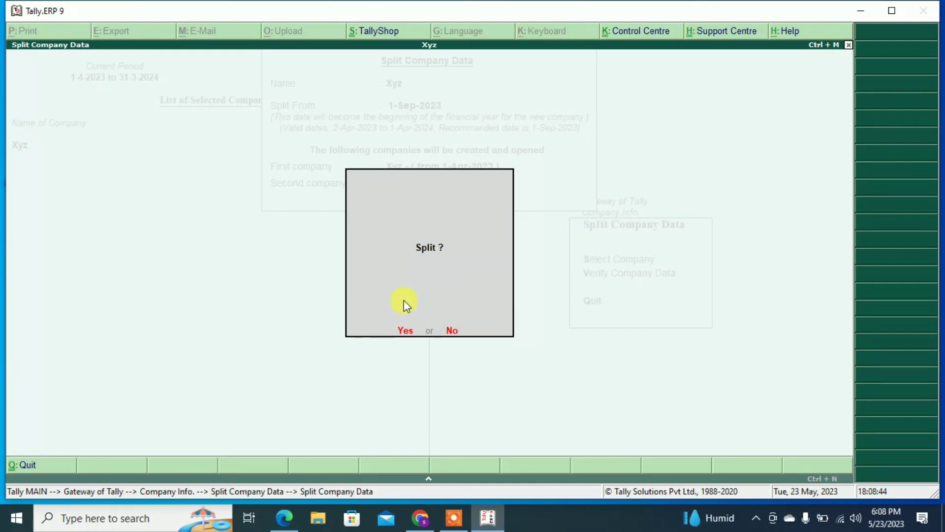
left_click(405, 331)
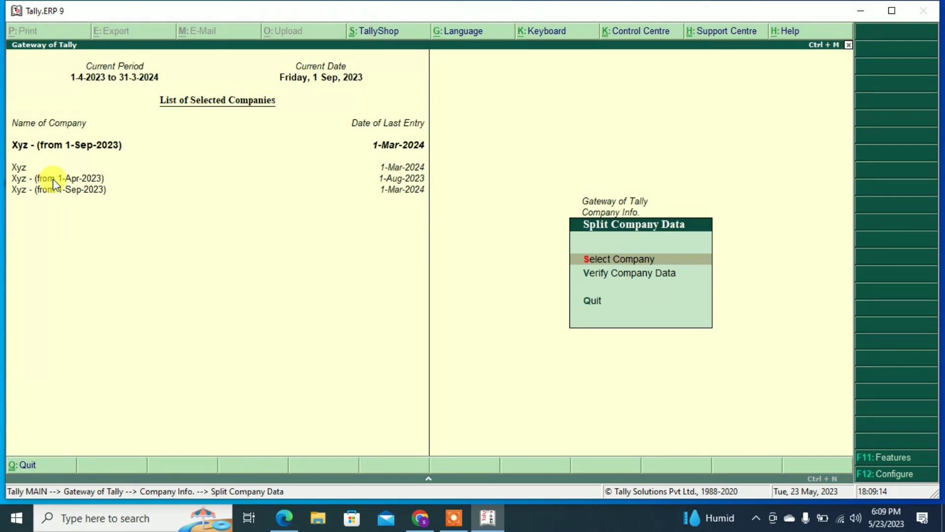
- Make Xyz - (from 1-Apr-2023) the active company and review its Profit & Loss A/c
left_click(54, 180)
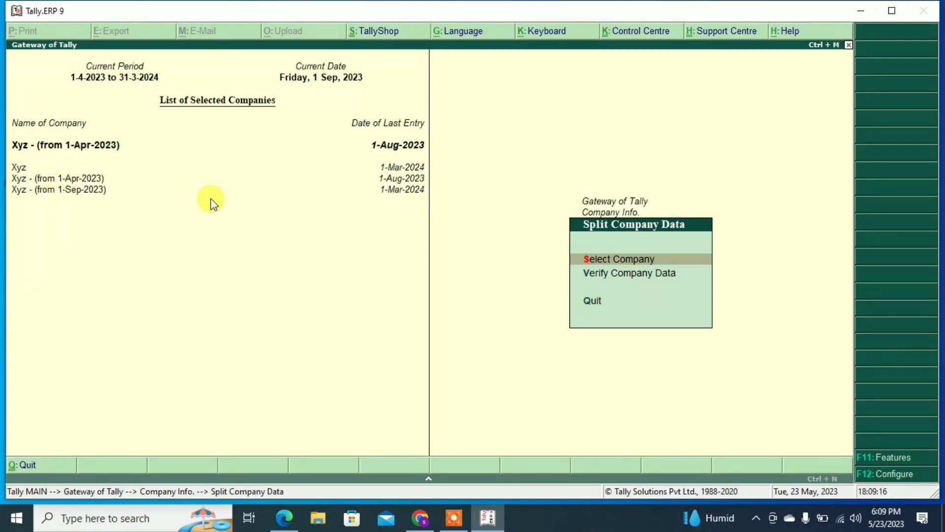
key("Escape")
key("Down")
key("Down")
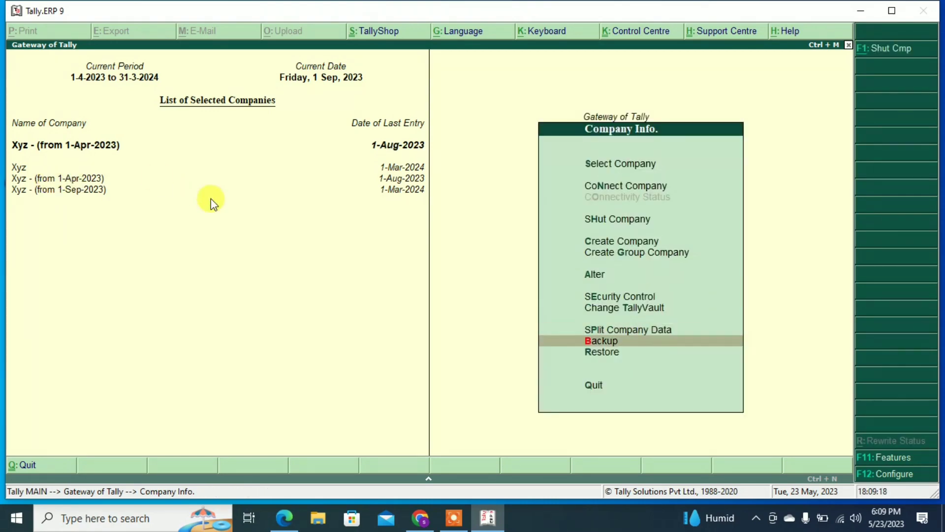
key("Up")
key("Escape")
key("Down")
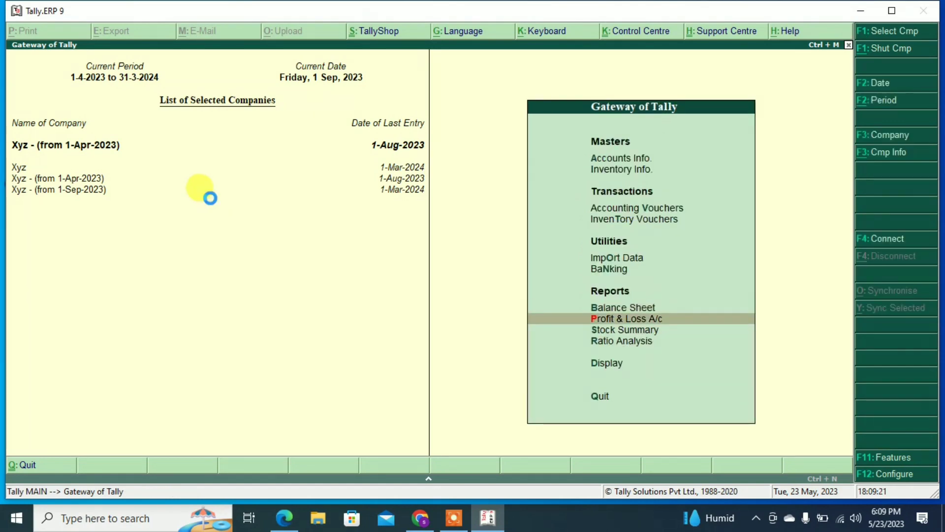
key("Return")
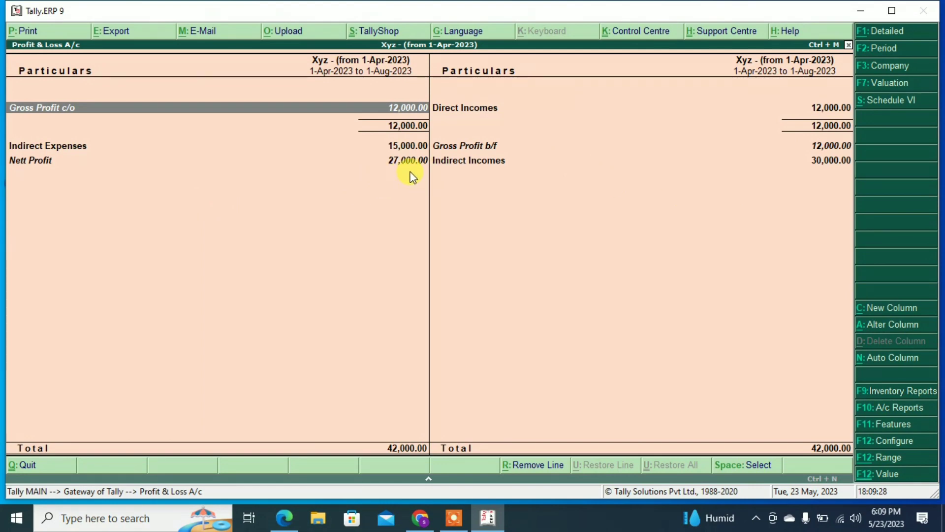
key("Escape")
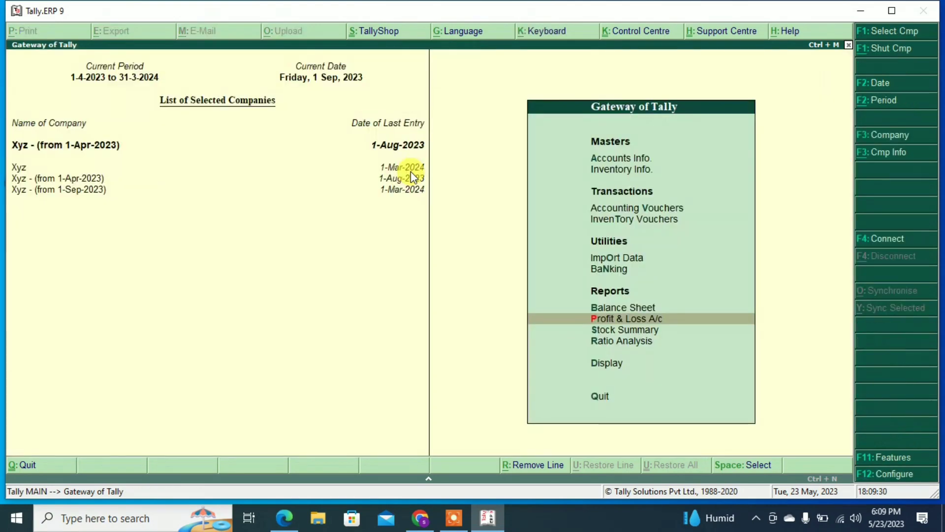
- Switch to company Xyz - (from 1-Sep-2023) and review its Profit & Loss A/c
left_click(89, 195)
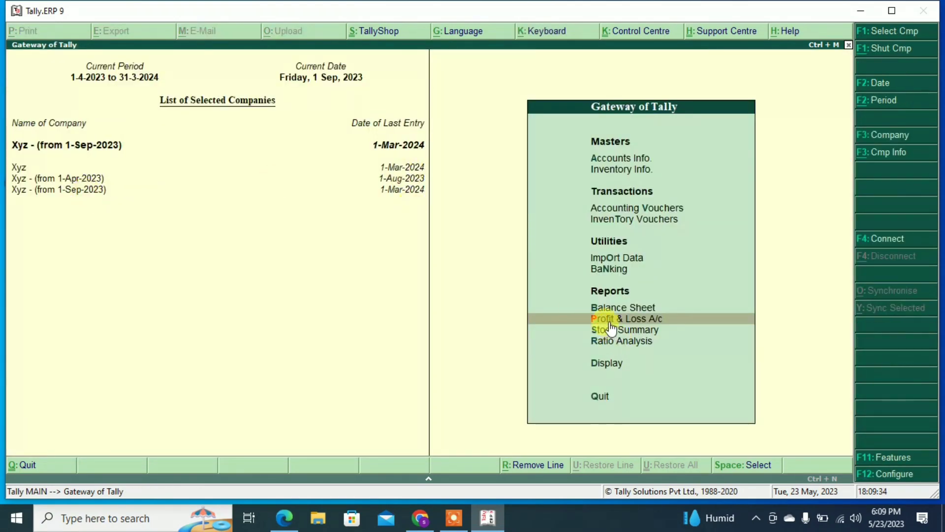
left_click(599, 319)
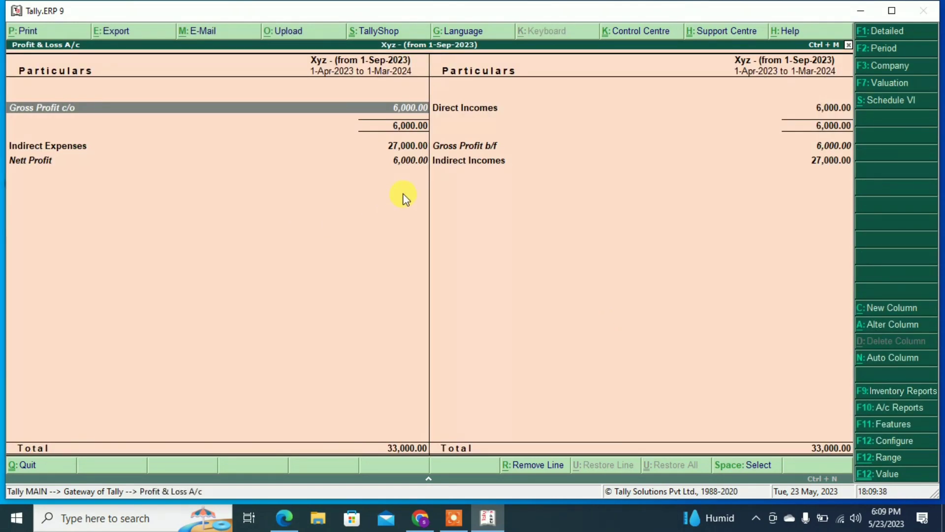
key("Escape")
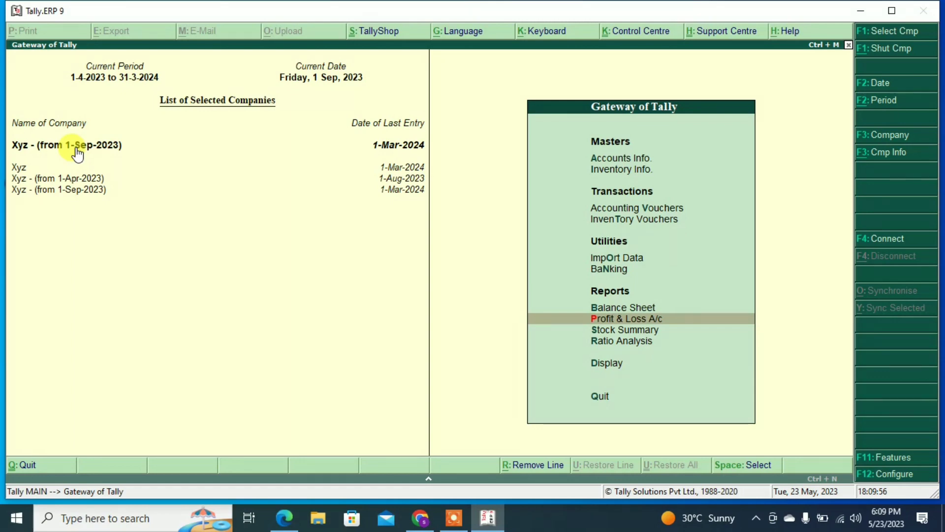
key("Up")
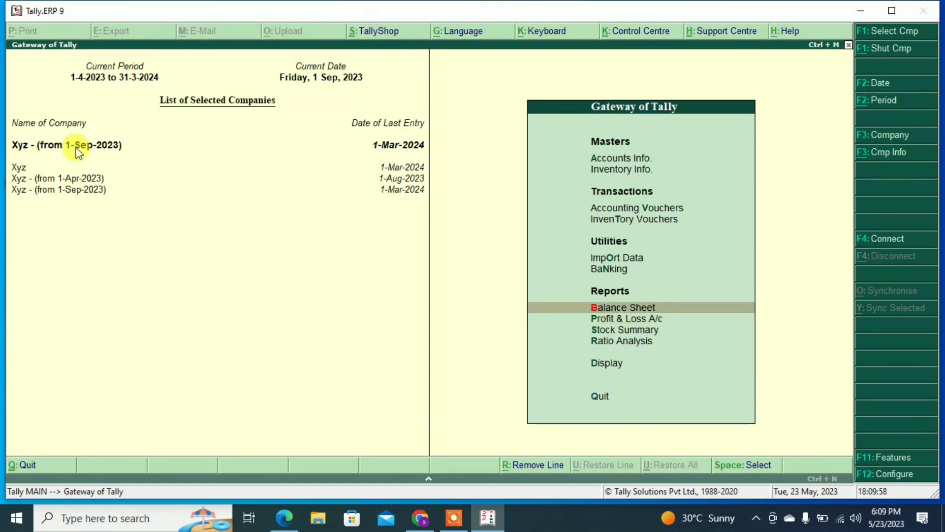
key("Down")
key("Down")
key("Down")
key("Down")
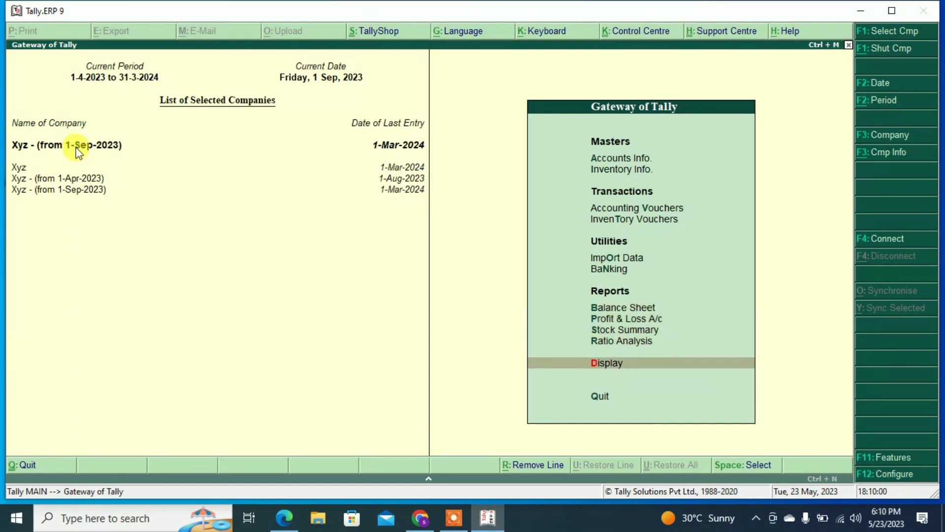